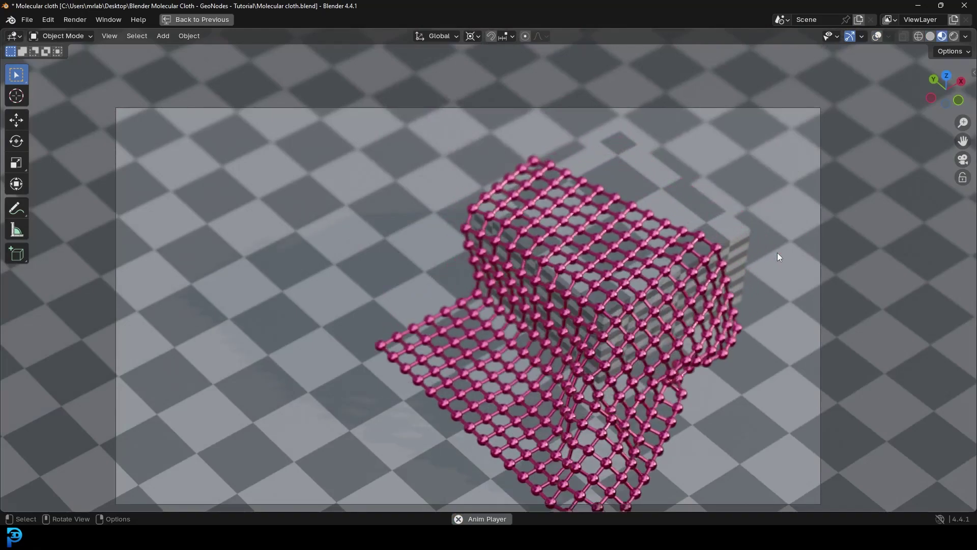
# Play the cloth animation while orbiting around the draped cloth, then view through the scene camera
pyautogui.moveTo(648, 357); pyautogui.dragTo(606, 346, button='middle')
pyautogui.scroll(5, 522, 329)
pyautogui.moveTo(534, 310); pyautogui.dragTo(471, 263, button='middle')
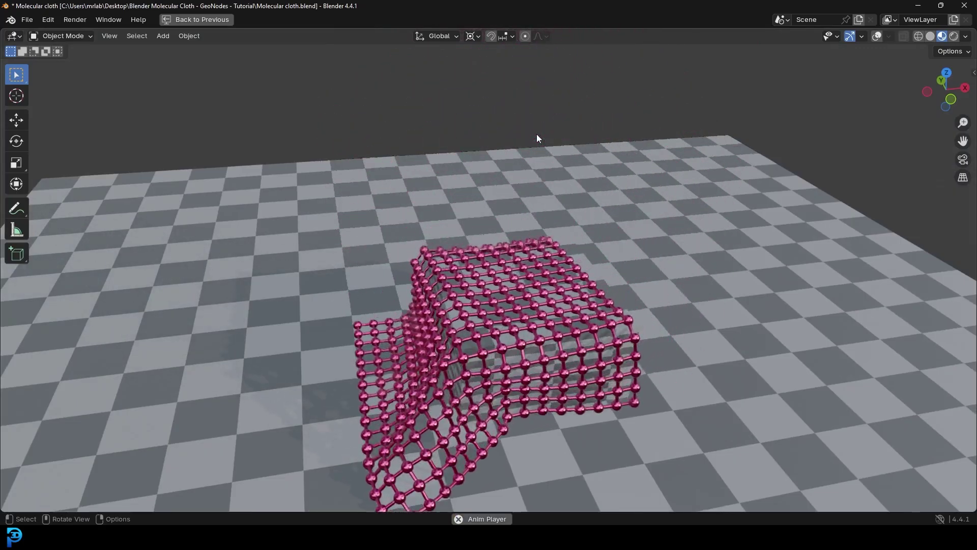
pyautogui.moveTo(506, 284)
pyautogui.mouseDown(button='middle')
pyautogui.moveTo(491, 283)
pyautogui.moveTo(515, 275)
pyautogui.mouseUp(button='middle')
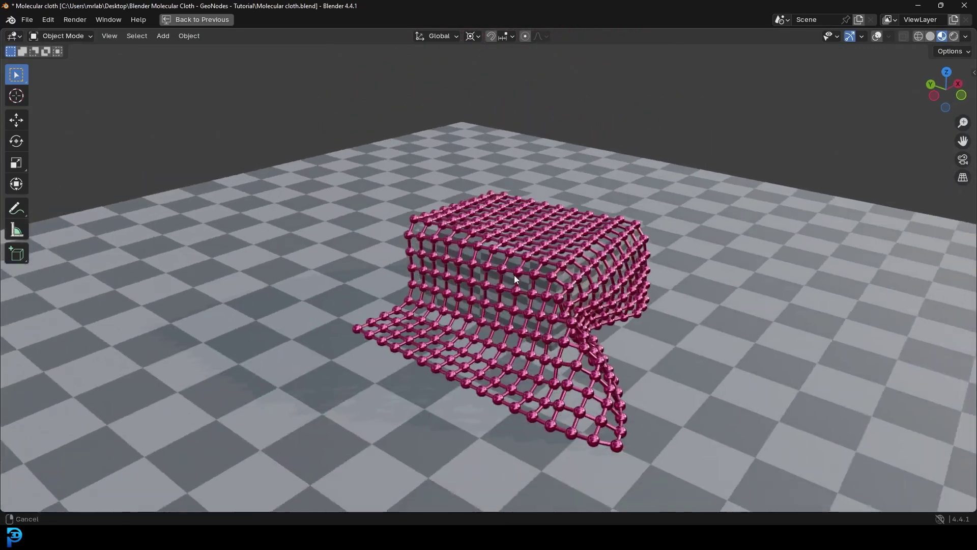
pyautogui.scroll(5, 449, 243)
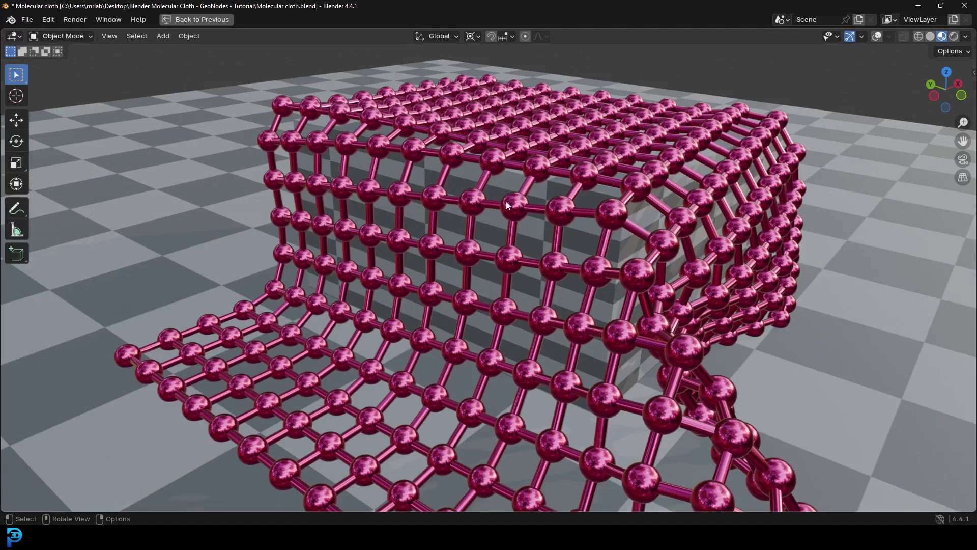
pyautogui.keyDown('ctrl'); pyautogui.moveTo(514, 237); pyautogui.dragTo(500, 291, button='middle'); pyautogui.keyUp('ctrl')
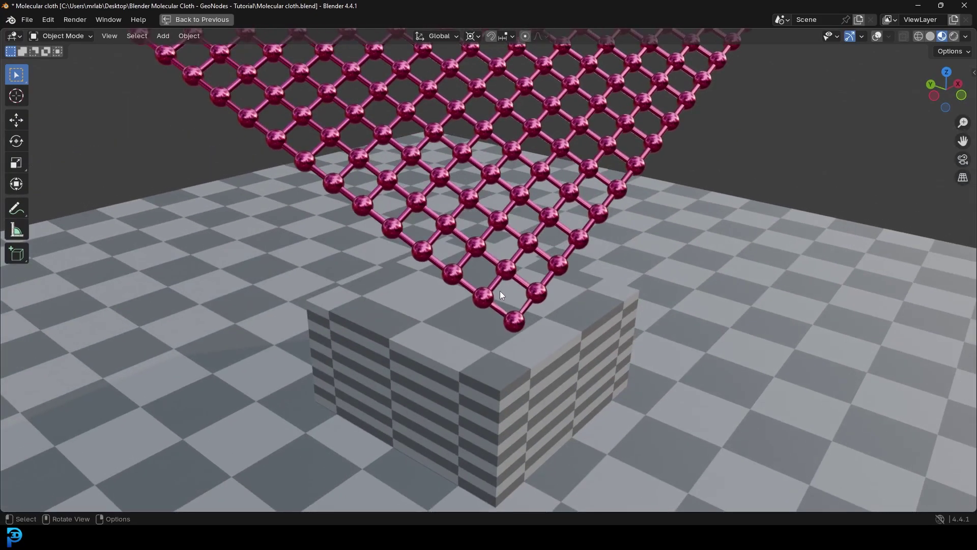
pyautogui.press('space')
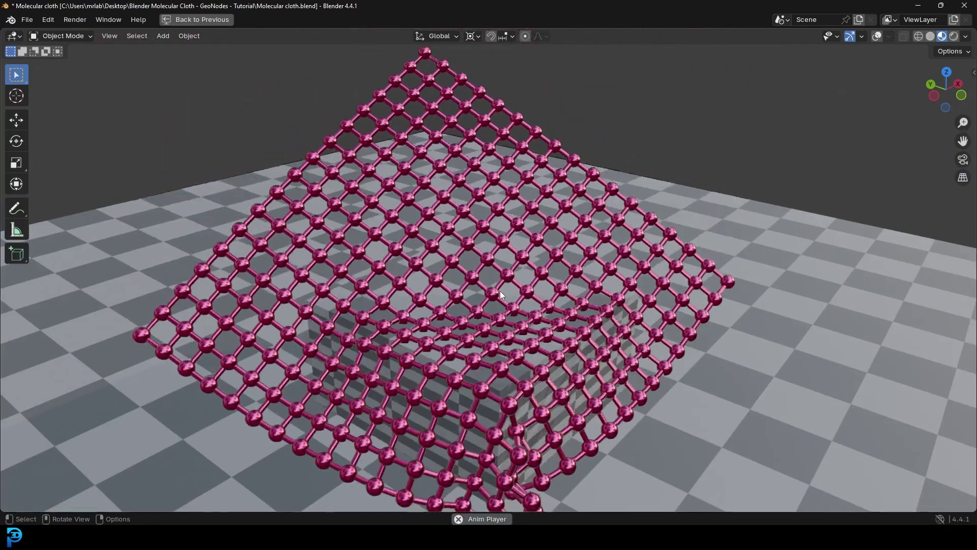
pyautogui.moveTo(461, 214); pyautogui.dragTo(495, 325, button='middle')
pyautogui.keyDown('shift'); pyautogui.moveTo(485, 426); pyautogui.dragTo(492, 335, button='middle'); pyautogui.keyUp('shift')
pyautogui.scroll(-8, 493, 322)
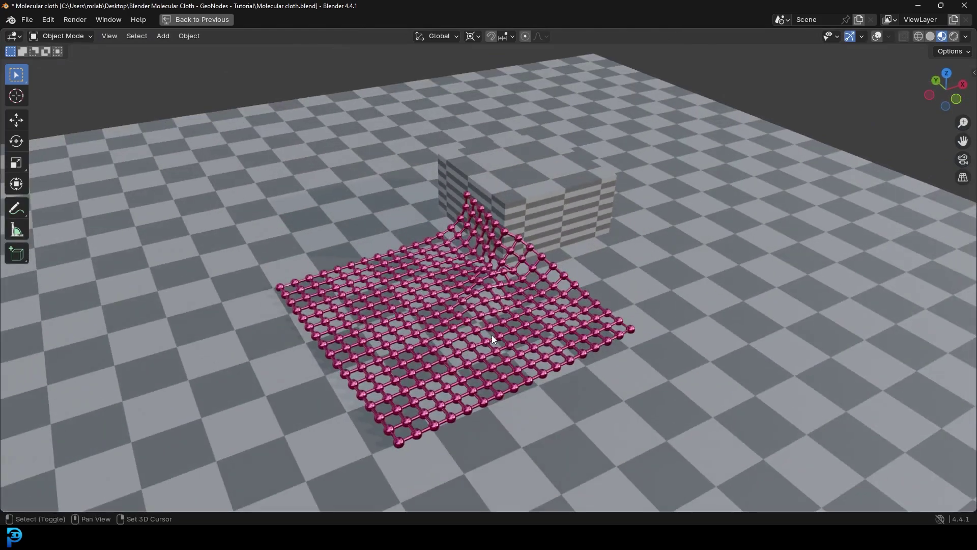
pyautogui.press('KP_0')
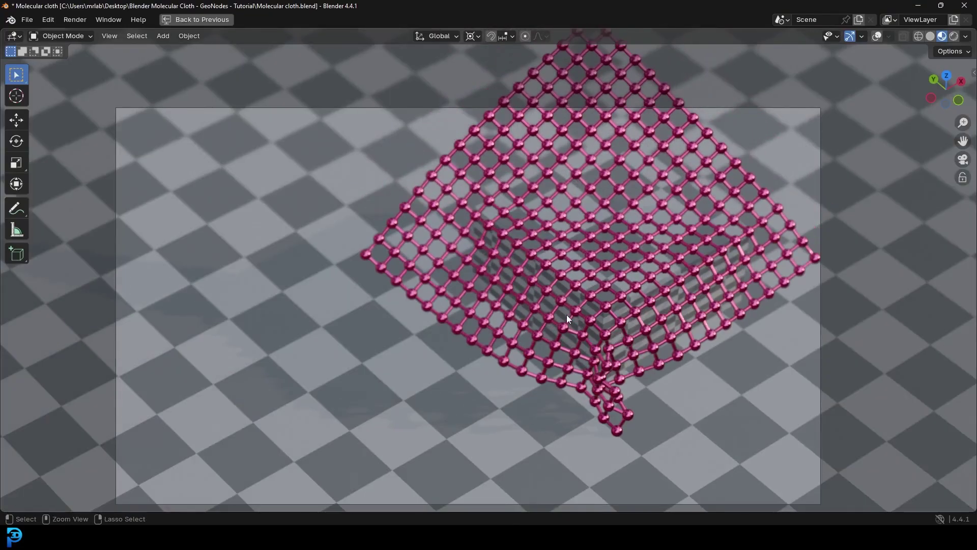
# Exit the full-screen viewport, frame the whole node tree, and go to the Layout workspace
pyautogui.hotkey('ctrl', 'space')
pyautogui.press('Home')
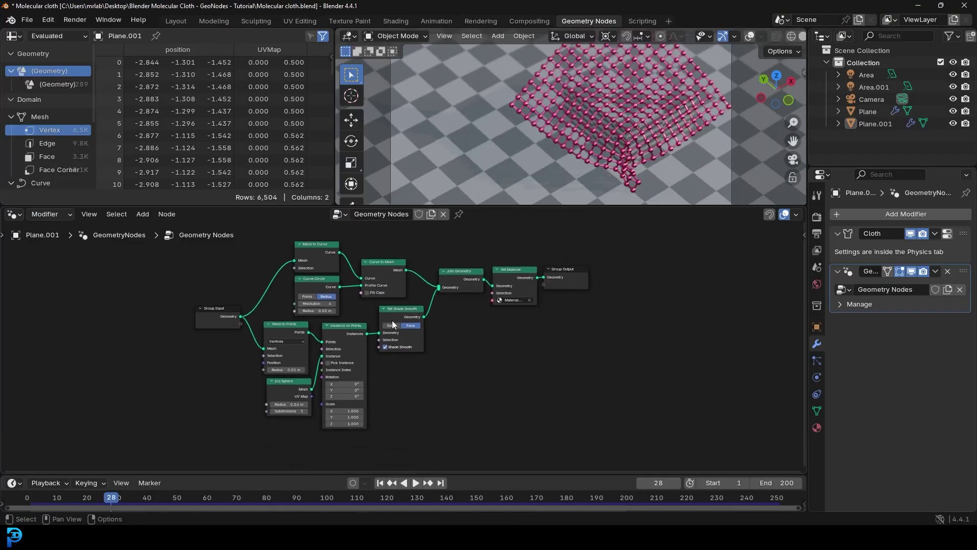
pyautogui.scroll(1, 393, 324)
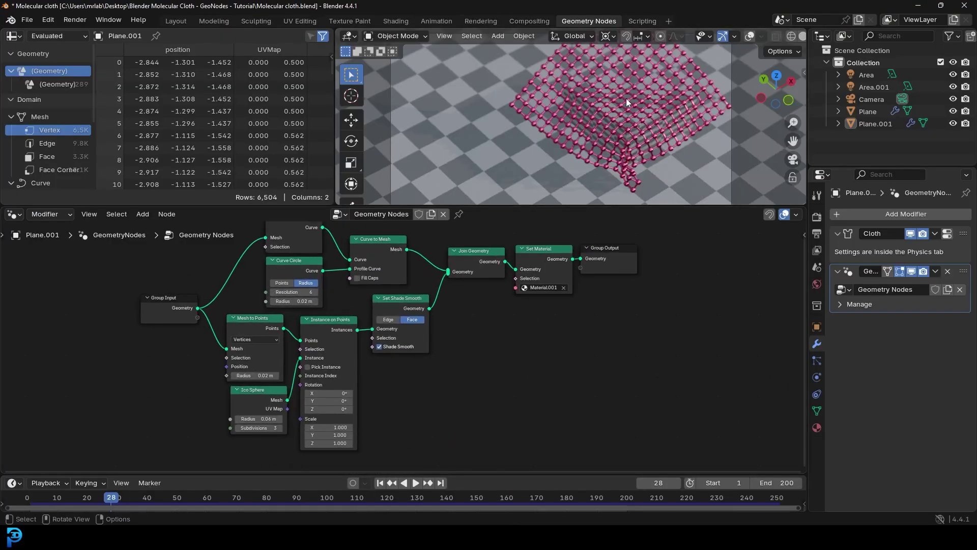
pyautogui.click(176, 21)
pyautogui.scroll(4, 560, 219)
pyautogui.scroll(-4, 564, 240)
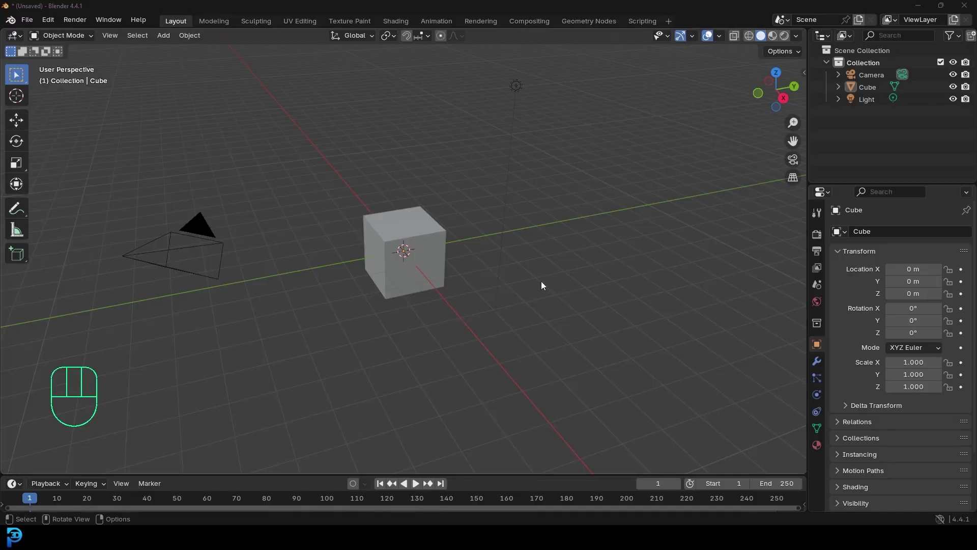
# Delete the default light from the scene
pyautogui.moveTo(368, 197); pyautogui.dragTo(375, 210, button='middle')
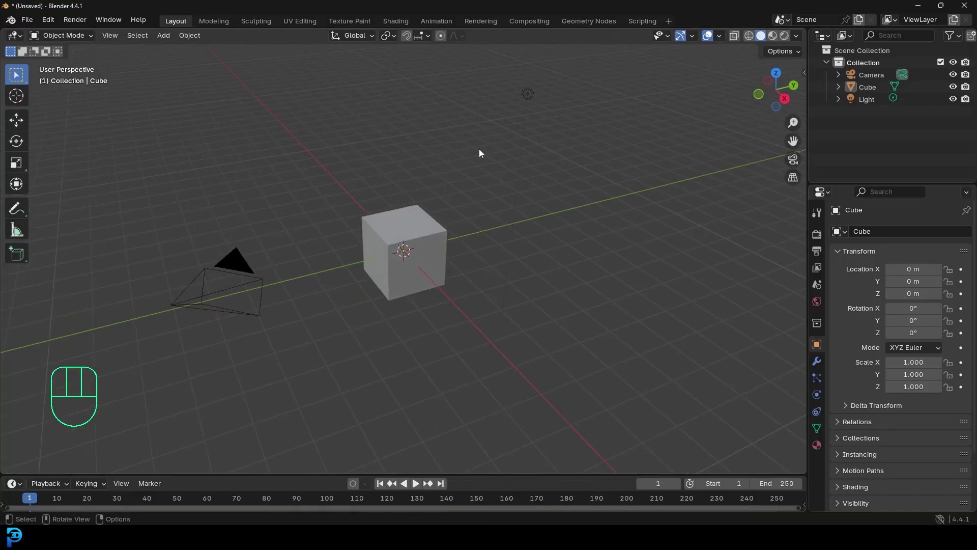
pyautogui.click(541, 90)
pyautogui.press('Delete')
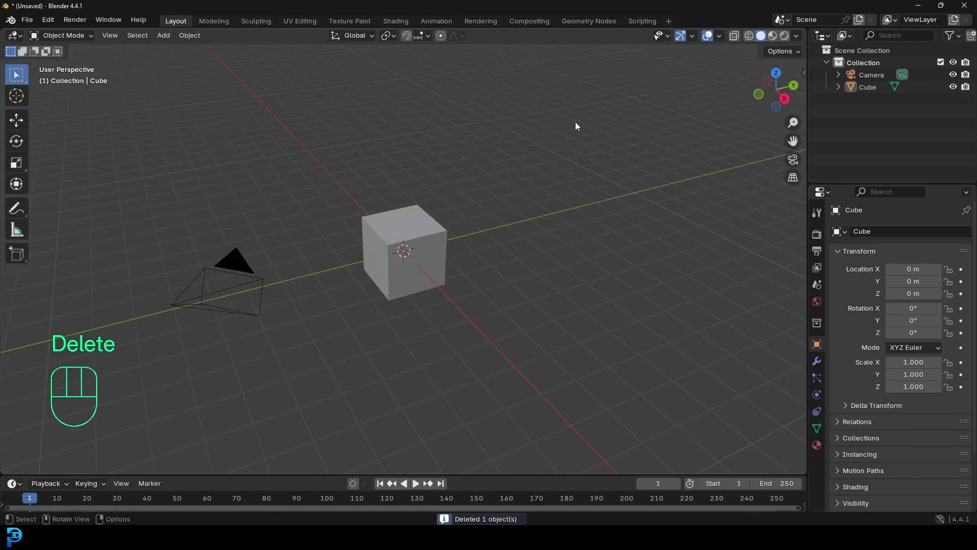
# Add a floor plane and scale it up to about 9.647
pyautogui.hotkey('shift', 'a')
pyautogui.moveTo(302, 203)
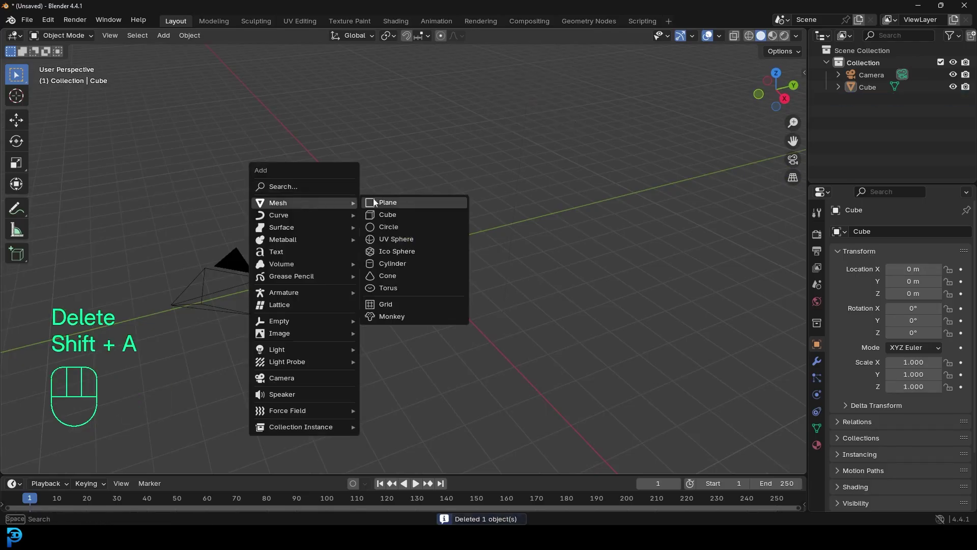
pyautogui.click(392, 203)
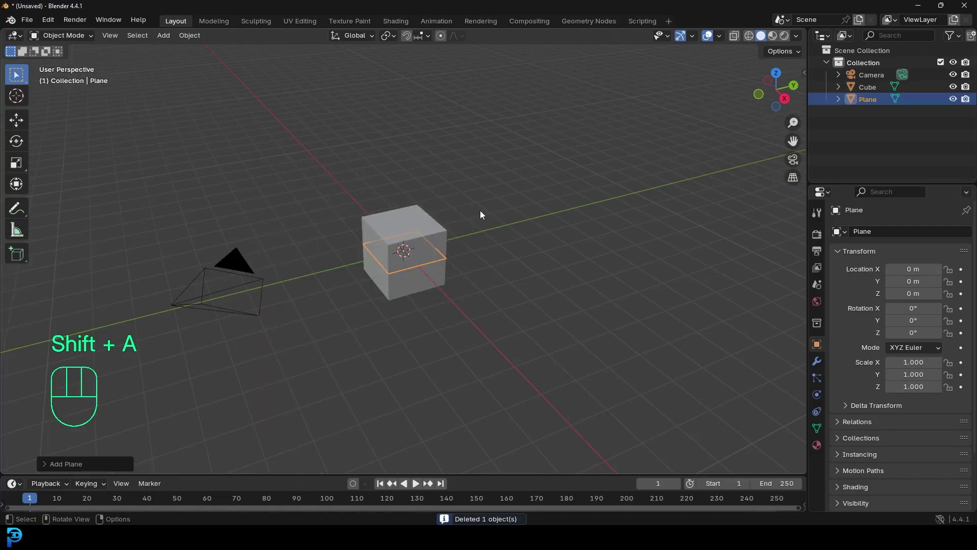
pyautogui.press('s')
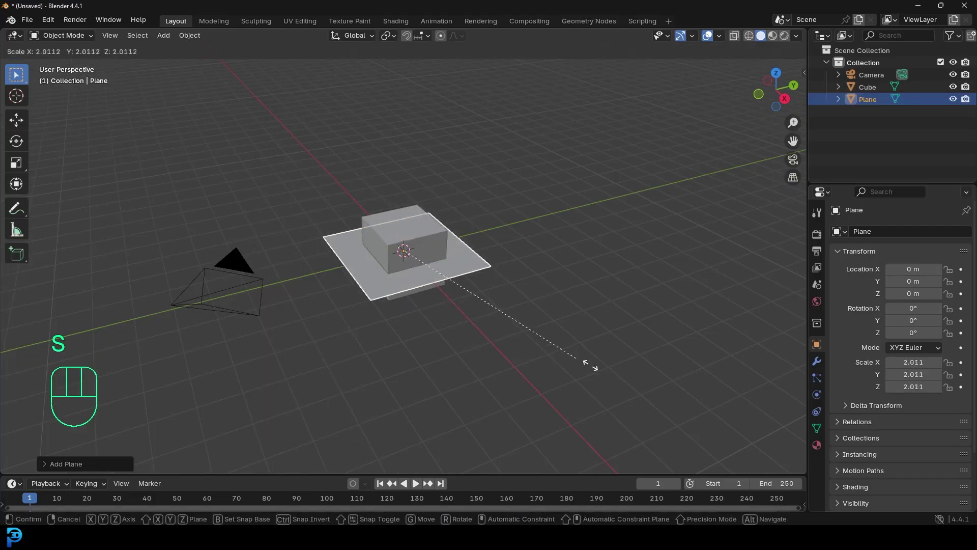
pyautogui.click(416, 385)
pyautogui.press('s')
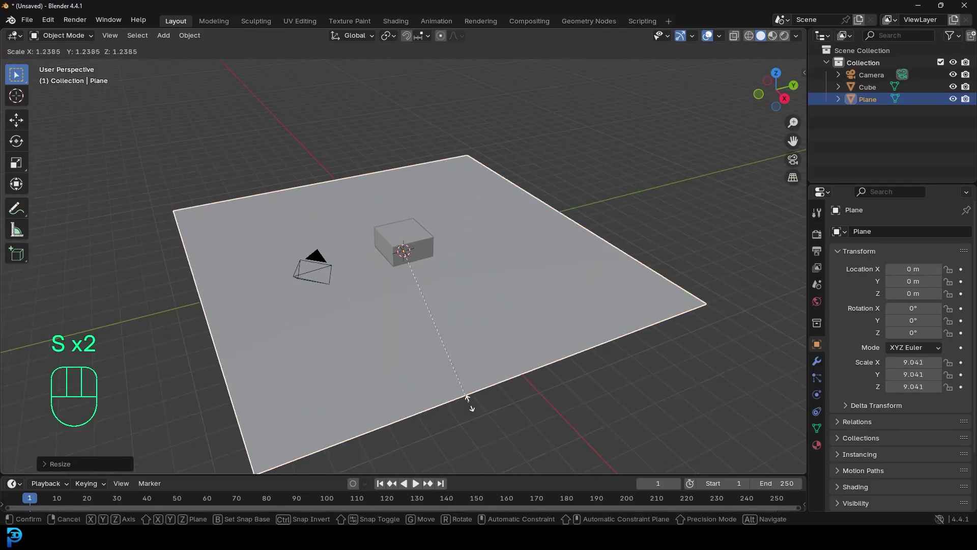
pyautogui.click(481, 408)
pyautogui.moveTo(481, 408); pyautogui.dragTo(450, 293, button='middle')
pyautogui.scroll(3, 412, 188)
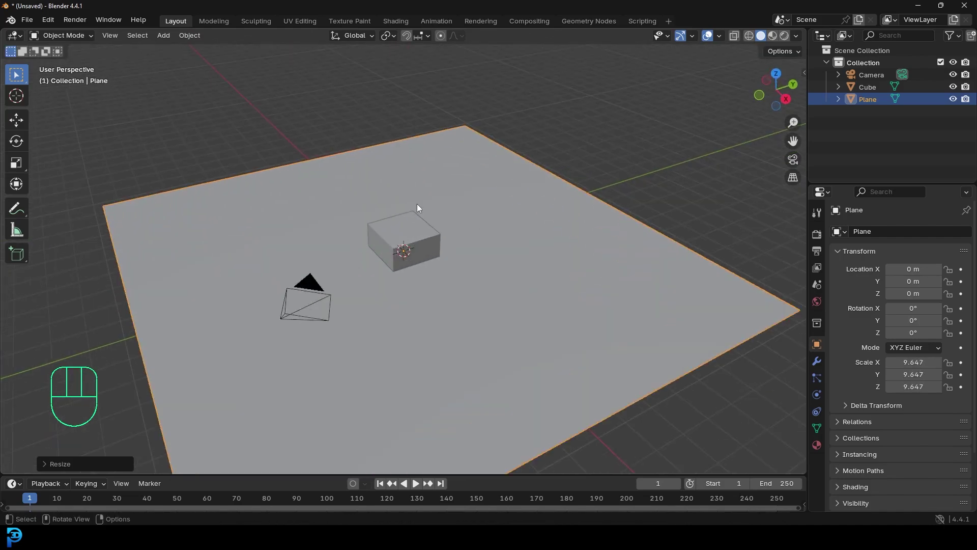
pyautogui.scroll(2, 483, 229)
# Join the floor plane and the cube into a single Cube object
pyautogui.press('g')
pyautogui.rightClick(527, 232)
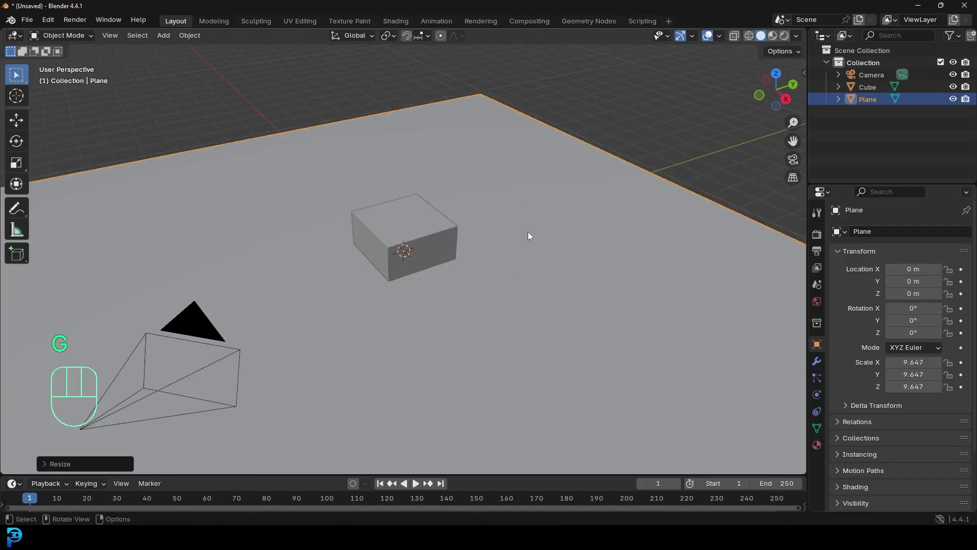
pyautogui.keyDown('shift'); pyautogui.click(403, 227); pyautogui.keyUp('shift')
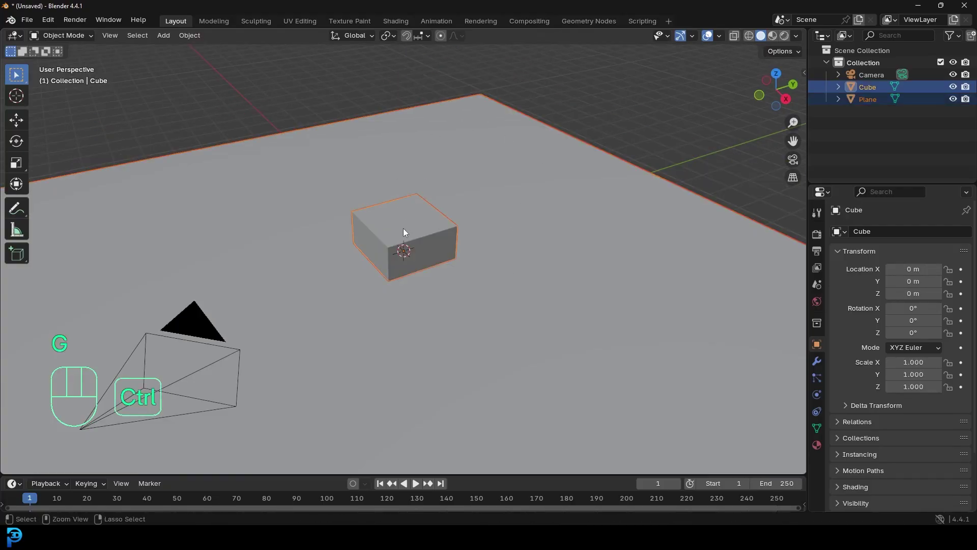
pyautogui.hotkey('ctrl', 'j')
pyautogui.press('g')
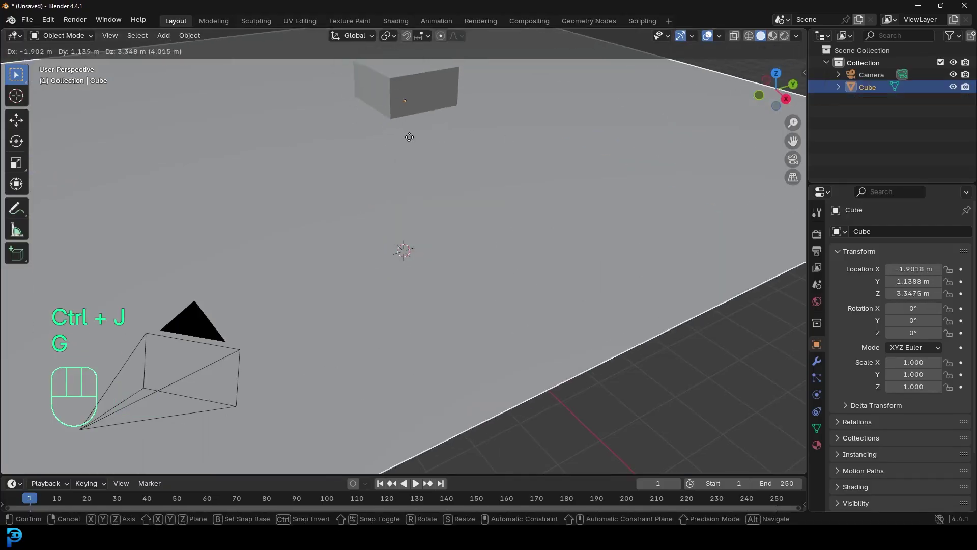
pyautogui.rightClick(430, 240)
pyautogui.scroll(-3, 430, 239)
pyautogui.moveTo(429, 240); pyautogui.dragTo(404, 231, button='middle')
pyautogui.scroll(2, 413, 225)
pyautogui.scroll(2, 405, 231)
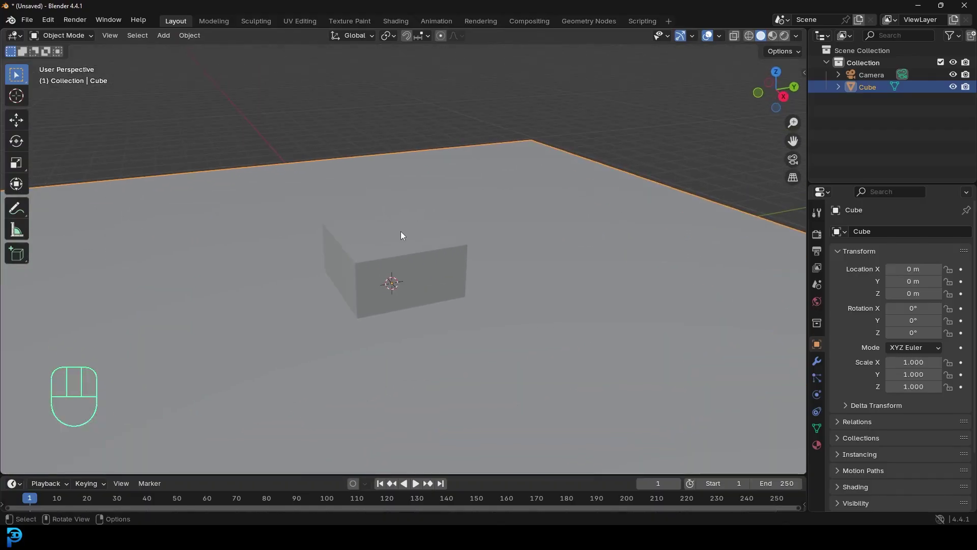
# Add a new plane, raise it 1.4531 m along Z, and enlarge it about 2.24 times
pyautogui.hotkey('shift', 'a')
pyautogui.moveTo(361, 230)
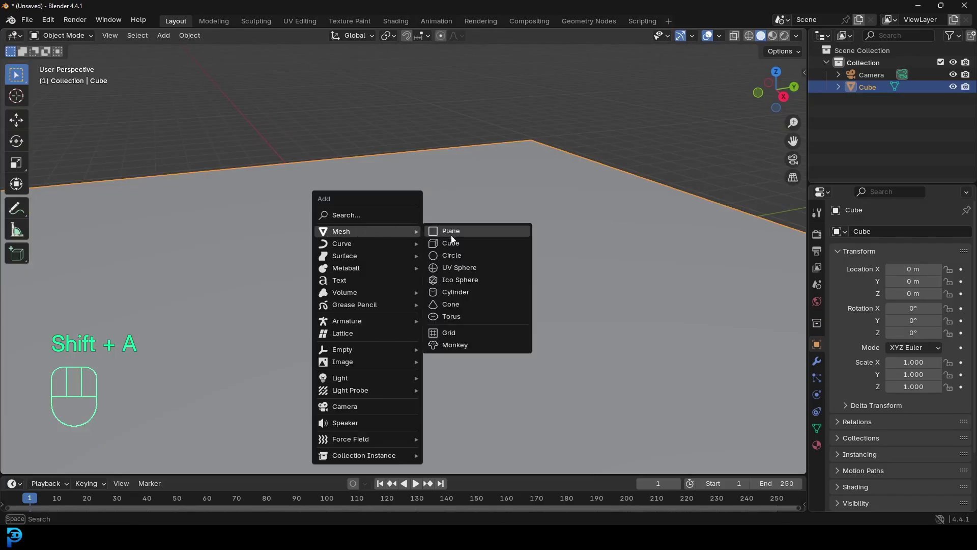
pyautogui.click(451, 235)
pyautogui.press('g')
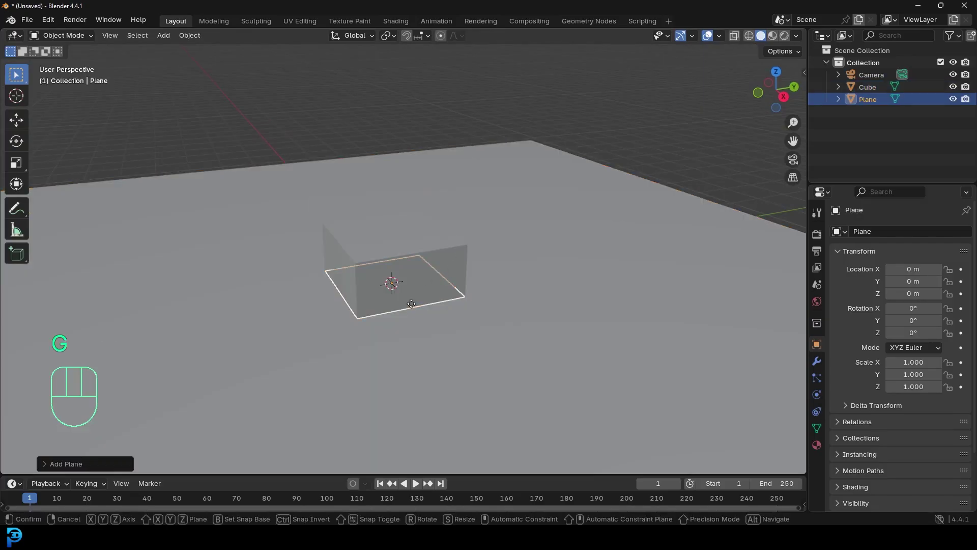
pyautogui.press('z')
pyautogui.click(417, 229)
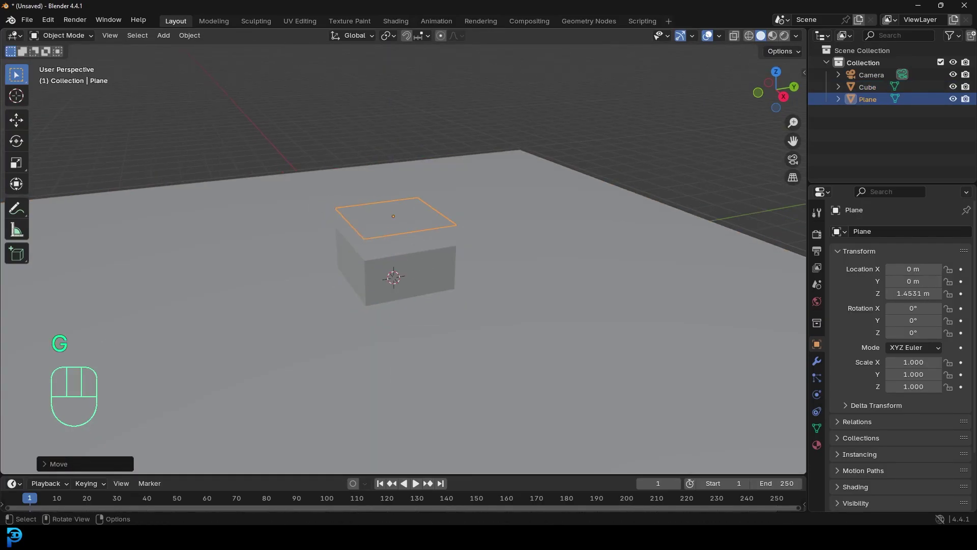
pyautogui.press('s')
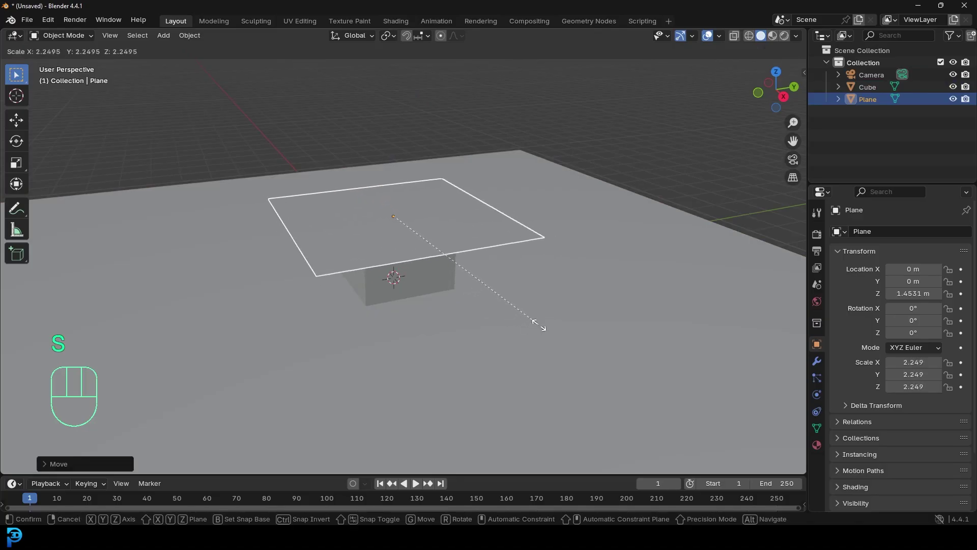
pyautogui.click(535, 322)
pyautogui.moveTo(429, 192); pyautogui.dragTo(404, 215, button='middle')
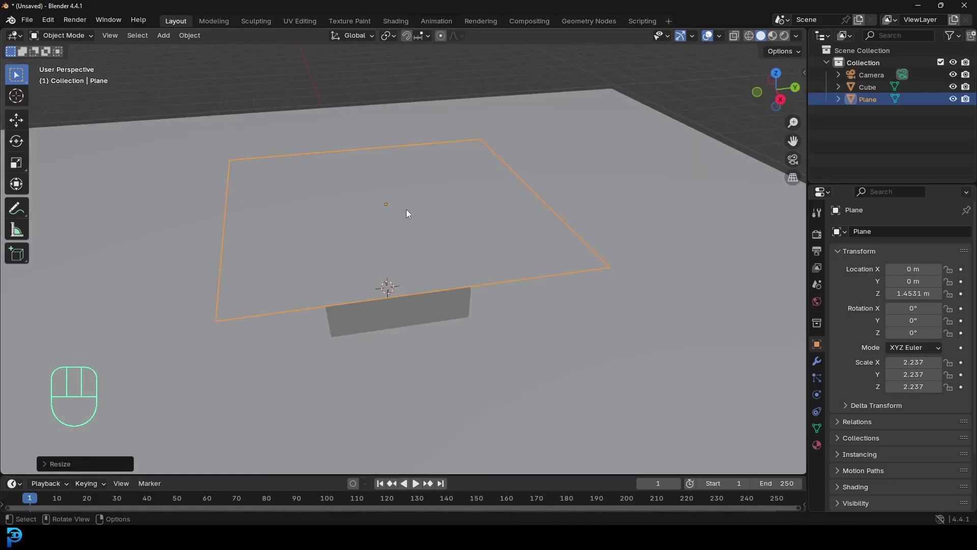
# Apply the raised plane's scale so it reads 1.000
pyautogui.hotkey('ctrl', 'a')
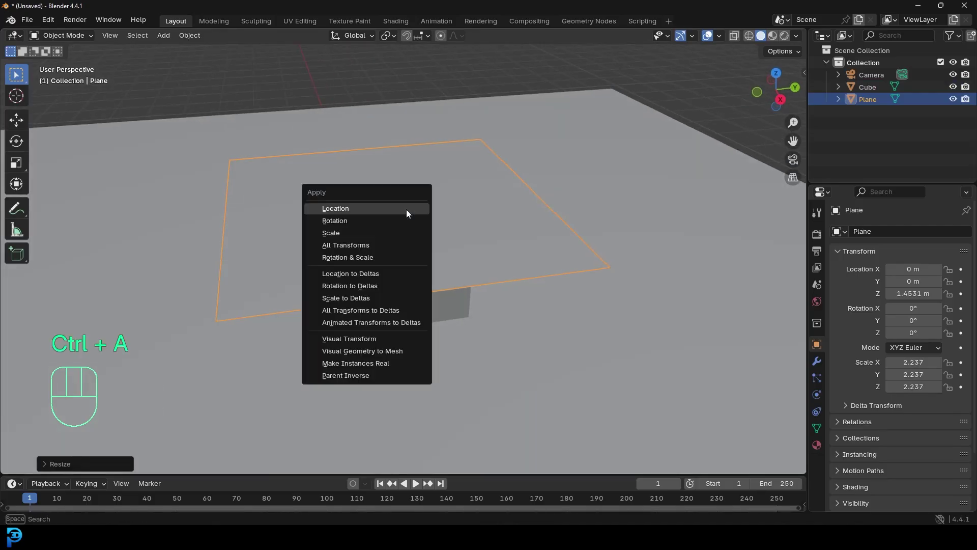
pyautogui.click(358, 232)
pyautogui.scroll(-3, 377, 242)
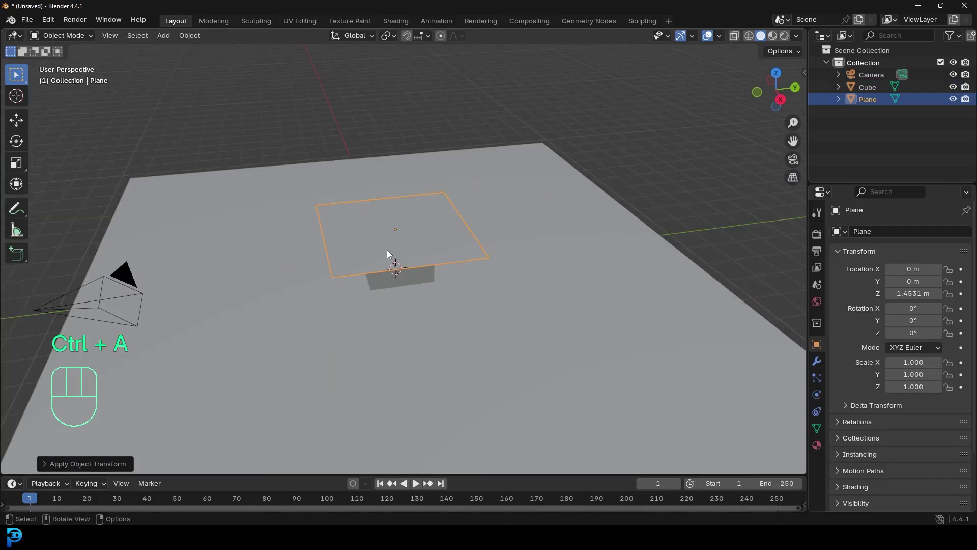
pyautogui.scroll(3, 422, 242)
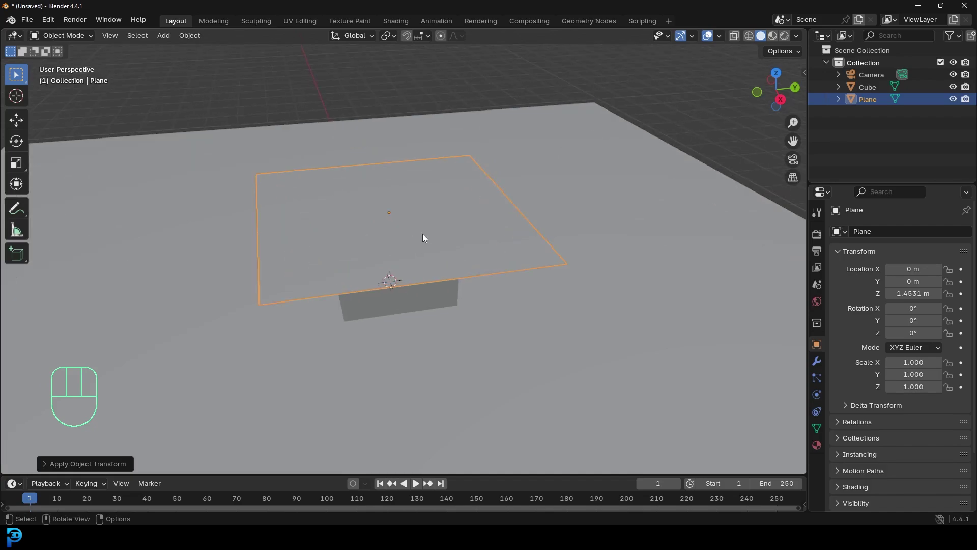
# In Edit Mode, select the whole plane and subdivide it with 20 cuts
pyautogui.press('Tab')
pyautogui.scroll(2, 425, 203)
pyautogui.moveTo(154, 93); pyautogui.dragTo(624, 315)
pyautogui.rightClick(407, 185)
pyautogui.click(406, 185)
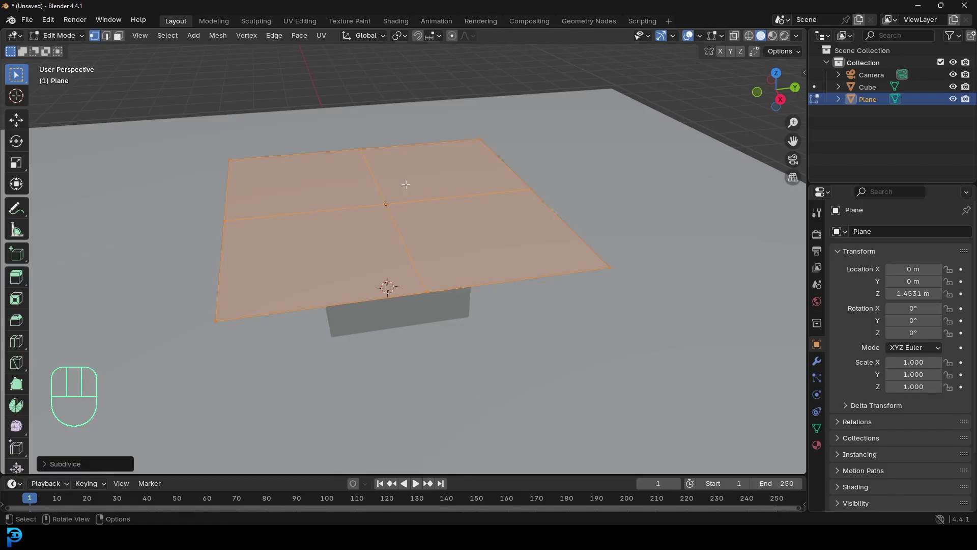
pyautogui.click(43, 464)
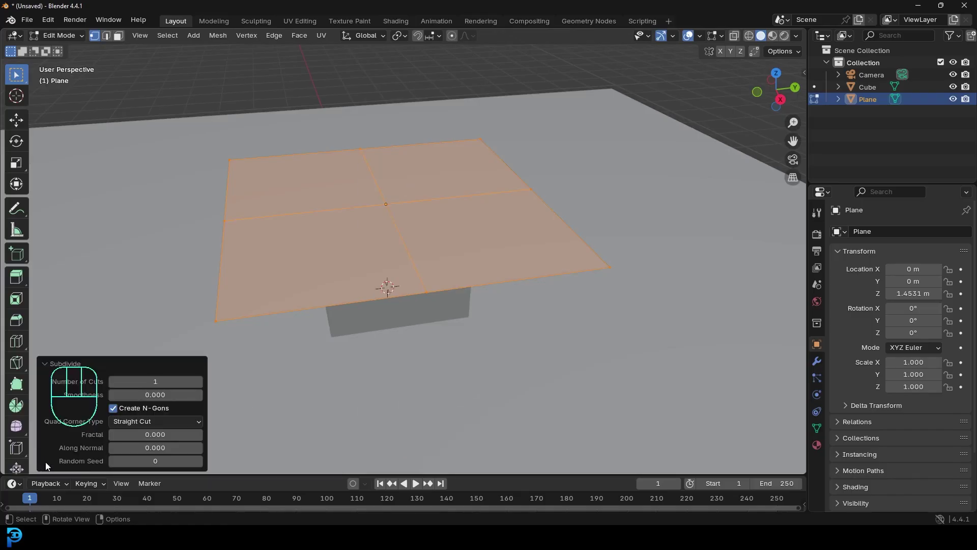
pyautogui.click(152, 380)
pyautogui.write('20')
pyautogui.press('Return')
# Step the subdivision cuts down from 20 to 13 and collapse the Subdivide panel
pyautogui.moveTo(525, 307); pyautogui.dragTo(409, 225, button='middle')
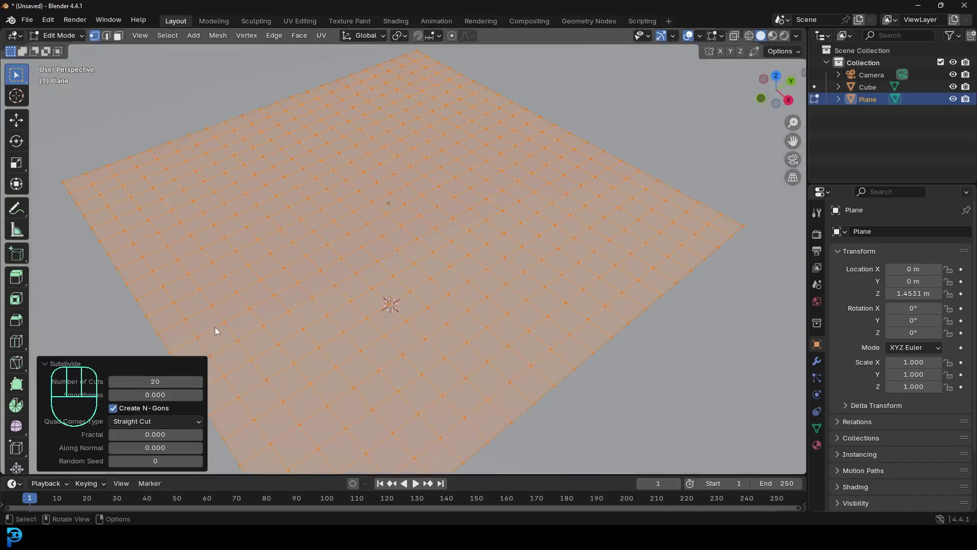
pyautogui.click(112, 382)
pyautogui.click(112, 382)
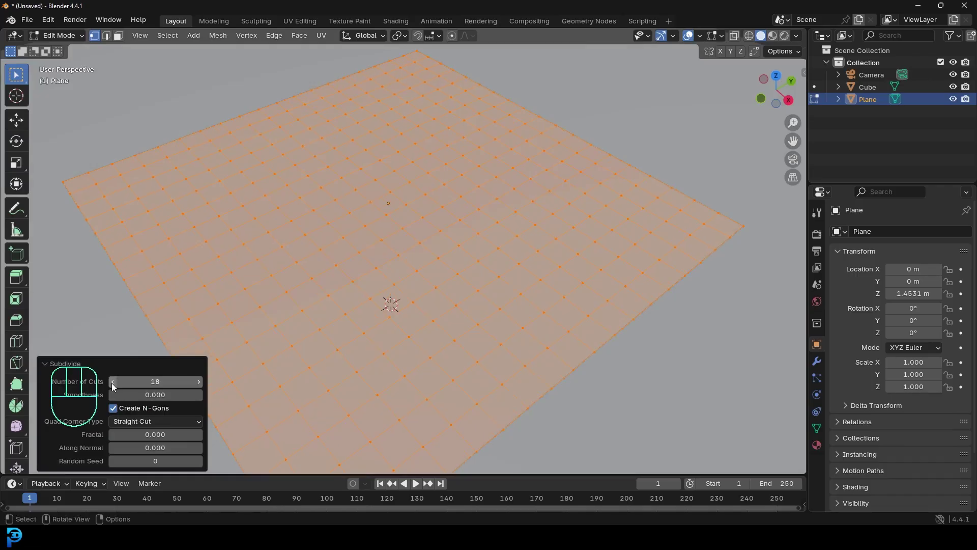
pyautogui.click(112, 382)
pyautogui.click(112, 382)
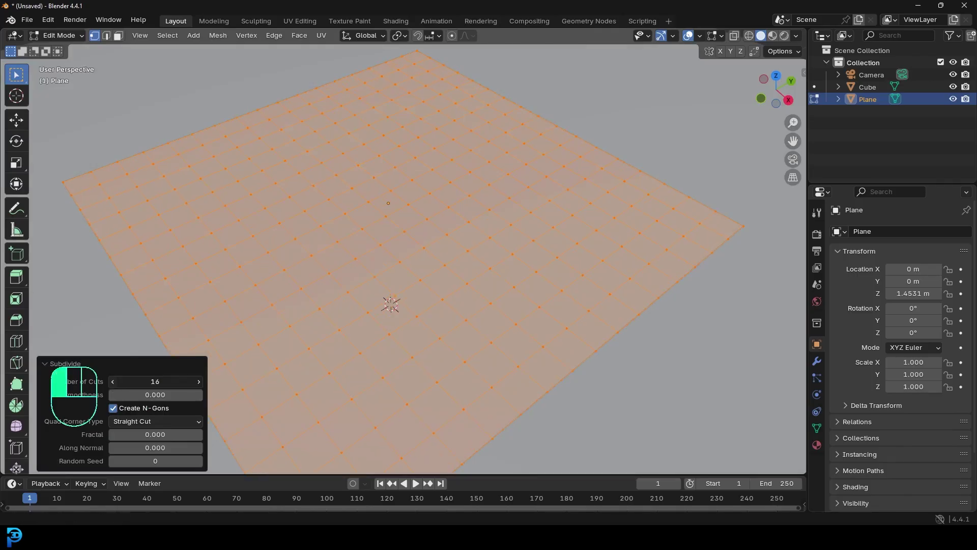
pyautogui.moveTo(403, 254); pyautogui.dragTo(445, 254, button='middle')
pyautogui.scroll(5, 436, 274)
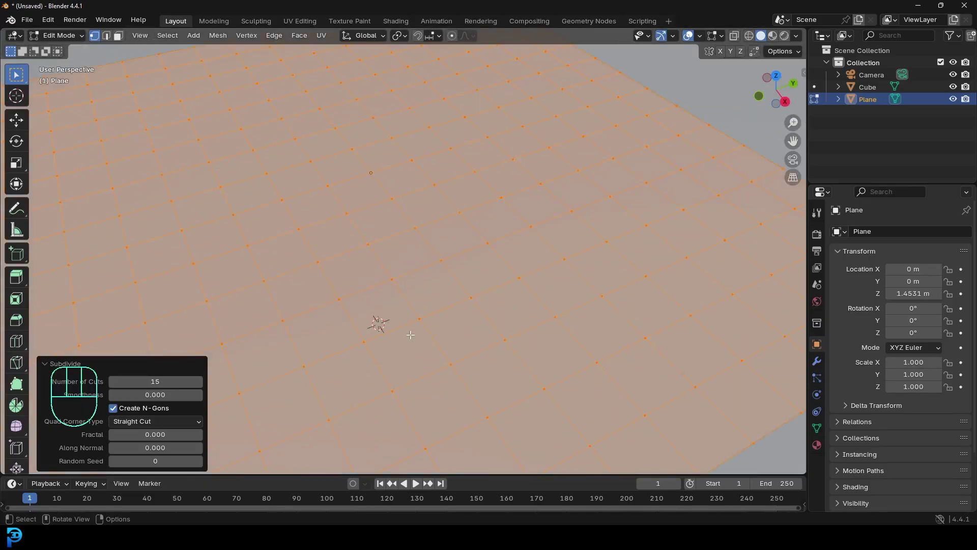
pyautogui.scroll(3, 387, 347)
pyautogui.scroll(-8, 515, 278)
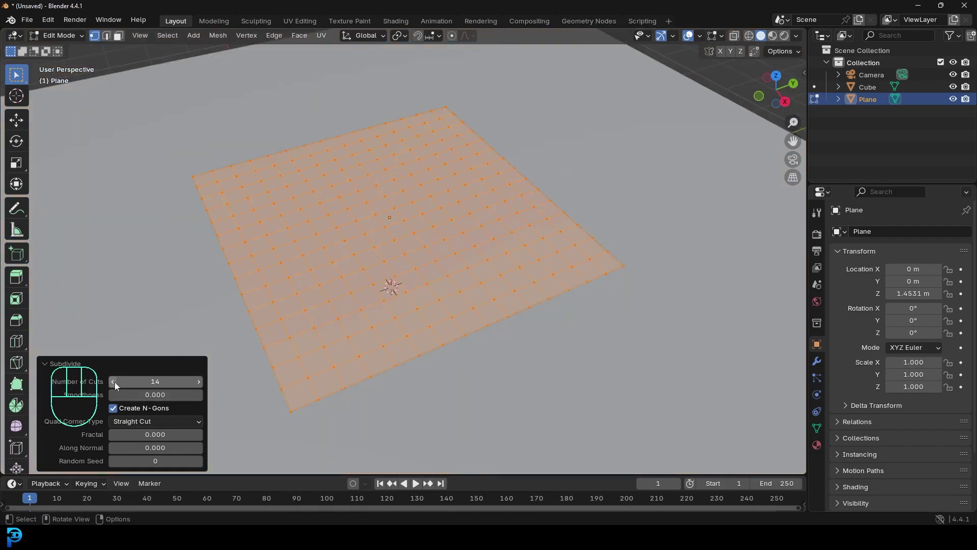
pyautogui.moveTo(120, 379)
pyautogui.mouseDown(button='middle')
pyautogui.moveTo(108, 380)
pyautogui.moveTo(121, 387)
pyautogui.mouseUp(button='middle')
pyautogui.click(113, 381)
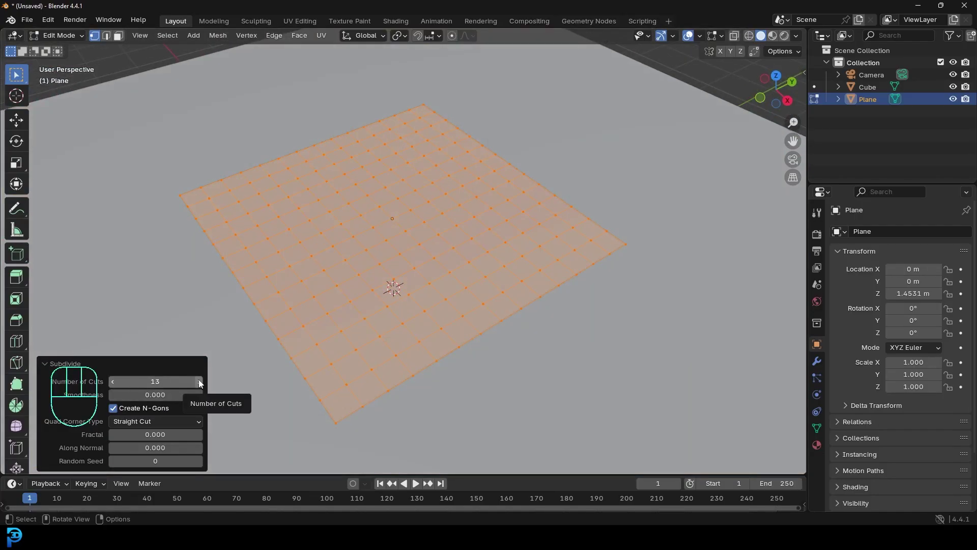
pyautogui.click(45, 364)
pyautogui.moveTo(394, 305); pyautogui.dragTo(610, 264, button='middle')
# Back in Object Mode, give the plane Cloth physics with Self Collisions enabled
pyautogui.press('Tab')
pyautogui.scroll(-3, 415, 285)
pyautogui.click(817, 394)
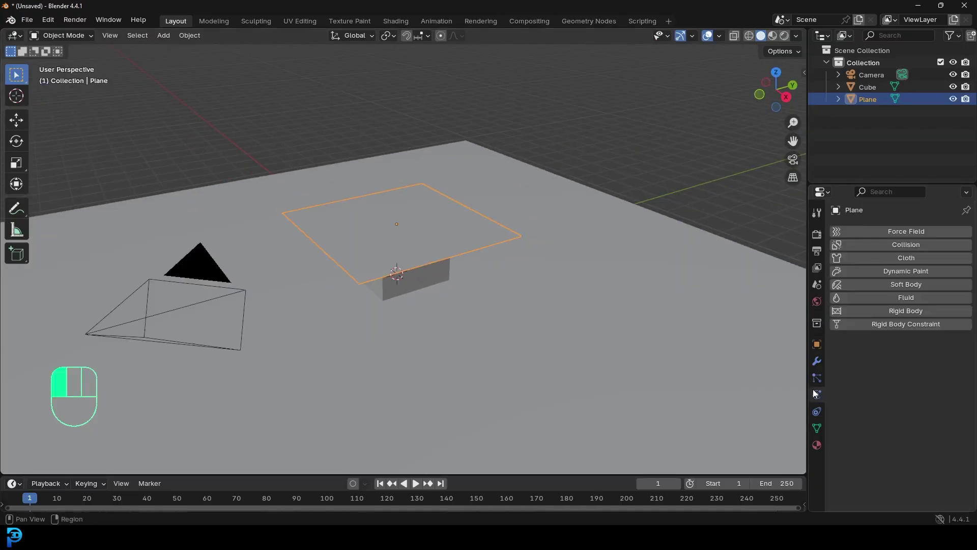
pyautogui.click(906, 255)
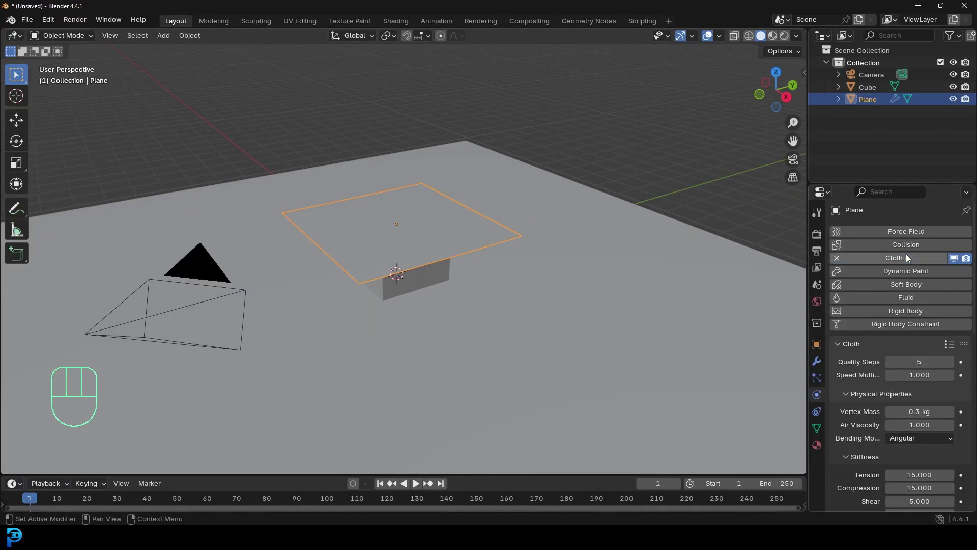
pyautogui.scroll(-5, 901, 362)
pyautogui.scroll(-10, 871, 387)
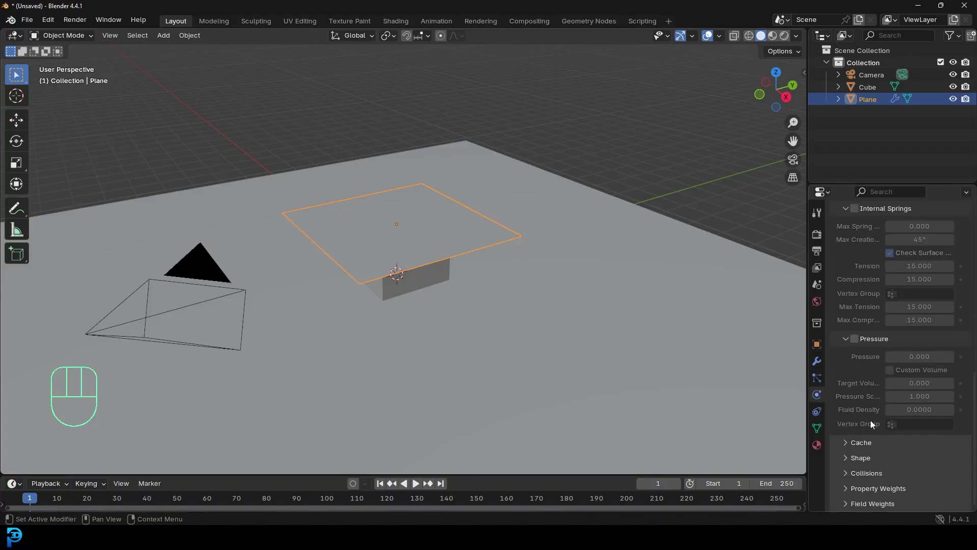
pyautogui.click(866, 473)
pyautogui.scroll(-5, 870, 438)
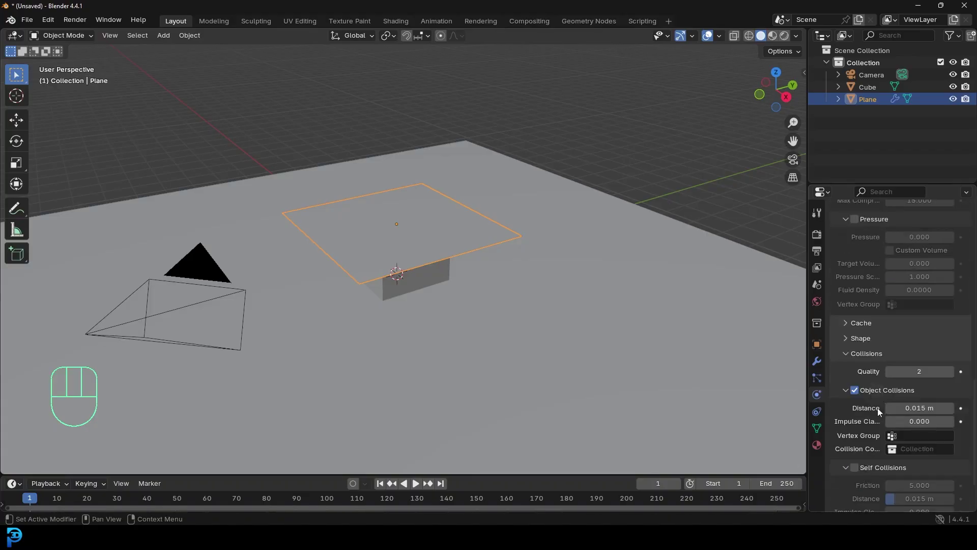
pyautogui.click(854, 467)
pyautogui.scroll(3, 606, 288)
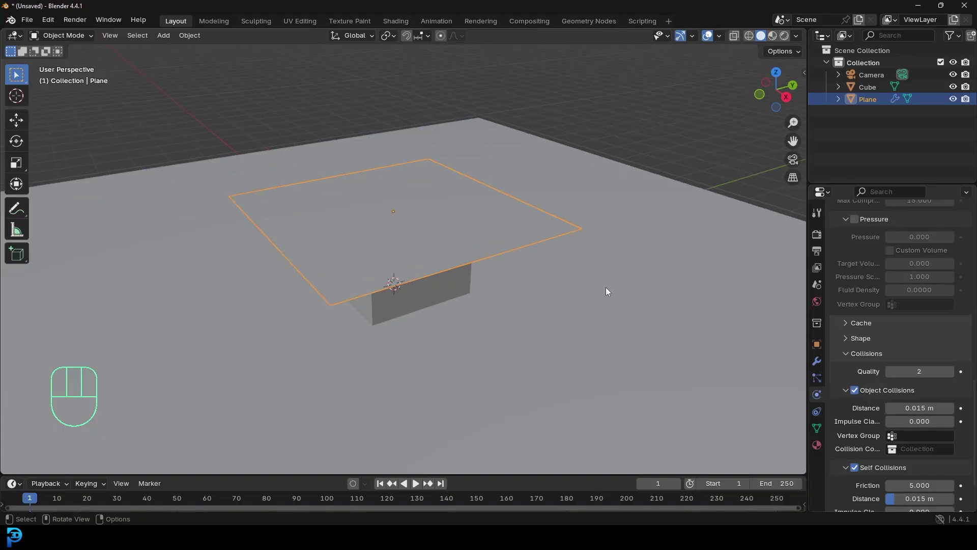
pyautogui.scroll(-3, 609, 283)
# Make the Cube a collision object and play the simulation, stopping at frame 75
pyautogui.click(516, 183)
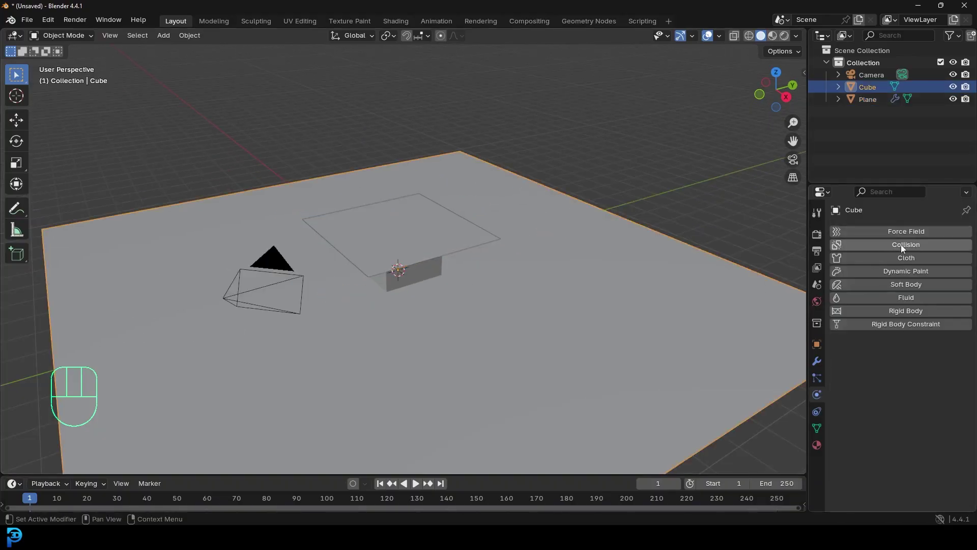
pyautogui.click(884, 244)
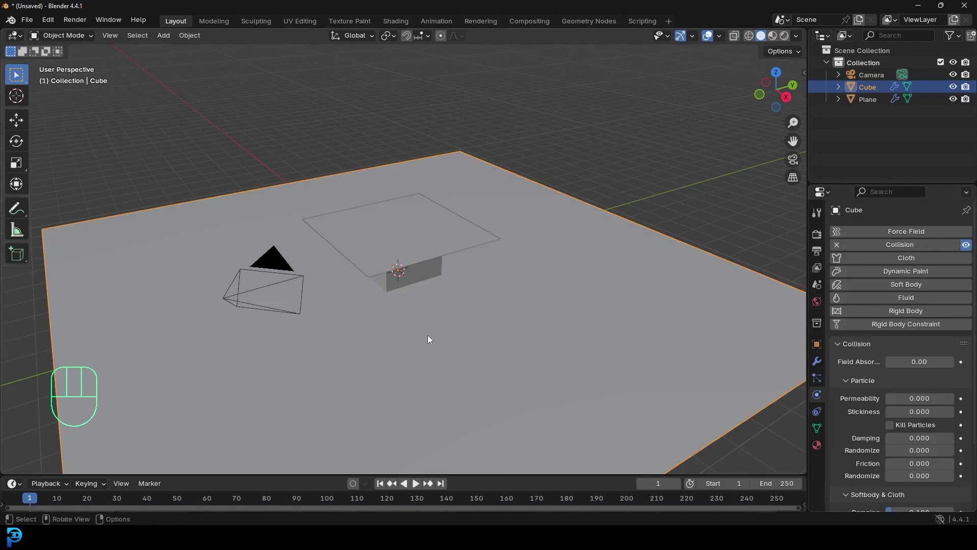
pyautogui.moveTo(130, 477); pyautogui.dragTo(35, 438)
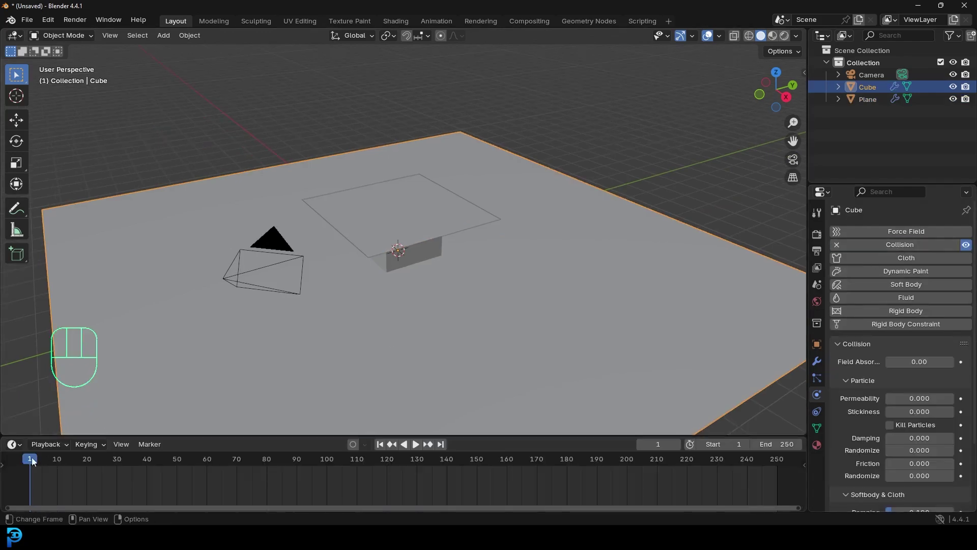
pyautogui.press('space')
pyautogui.scroll(2, 487, 195)
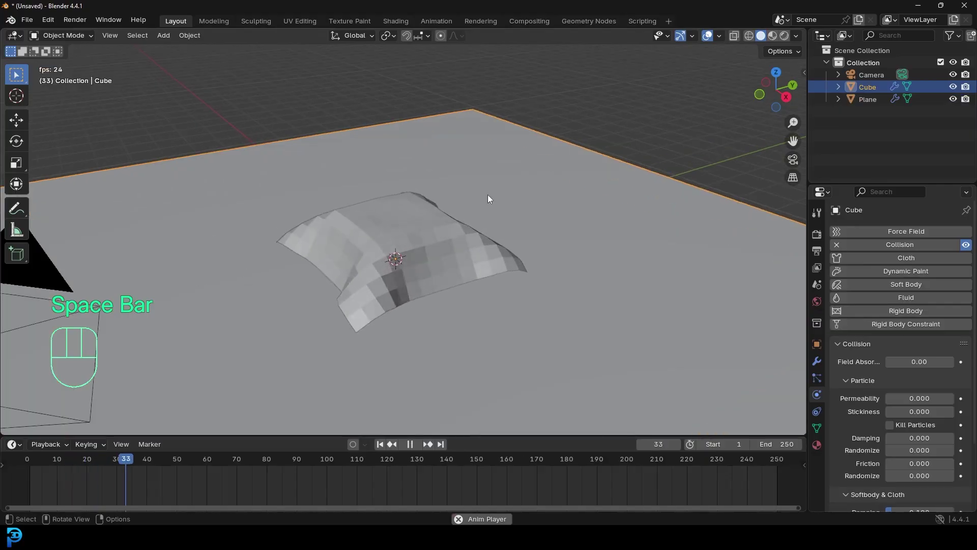
pyautogui.press('space')
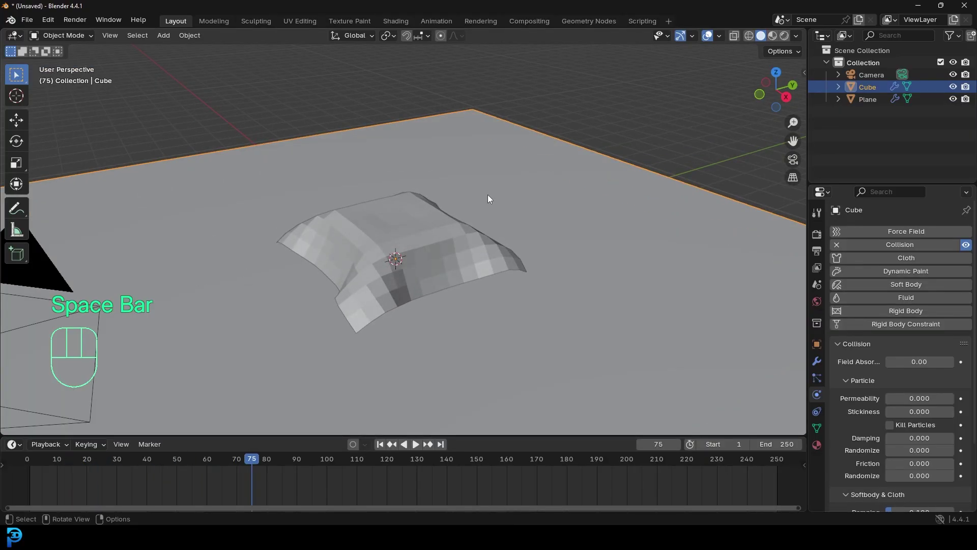
pyautogui.click(487, 242)
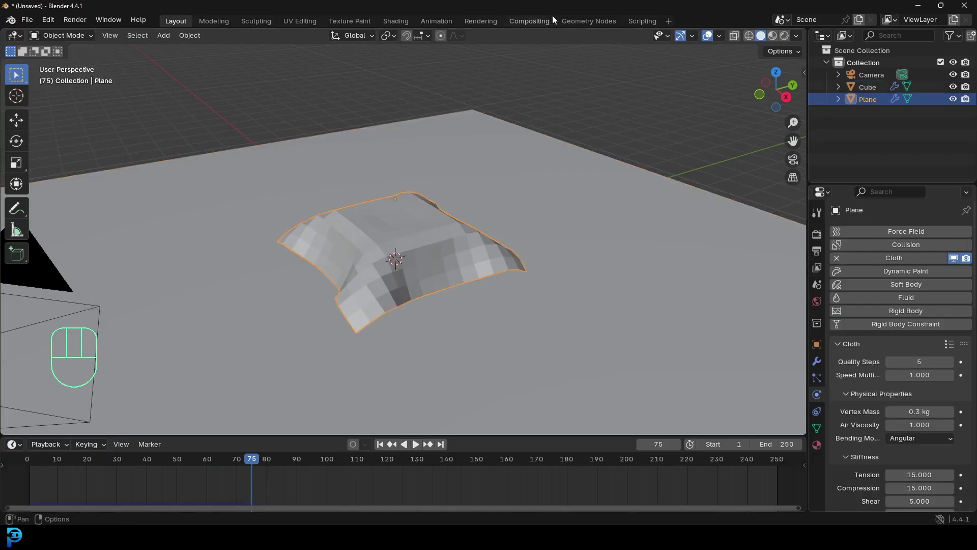
# In the Geometry Nodes workspace, create a new node tree for the Plane and move Group Input left
pyautogui.click(594, 21)
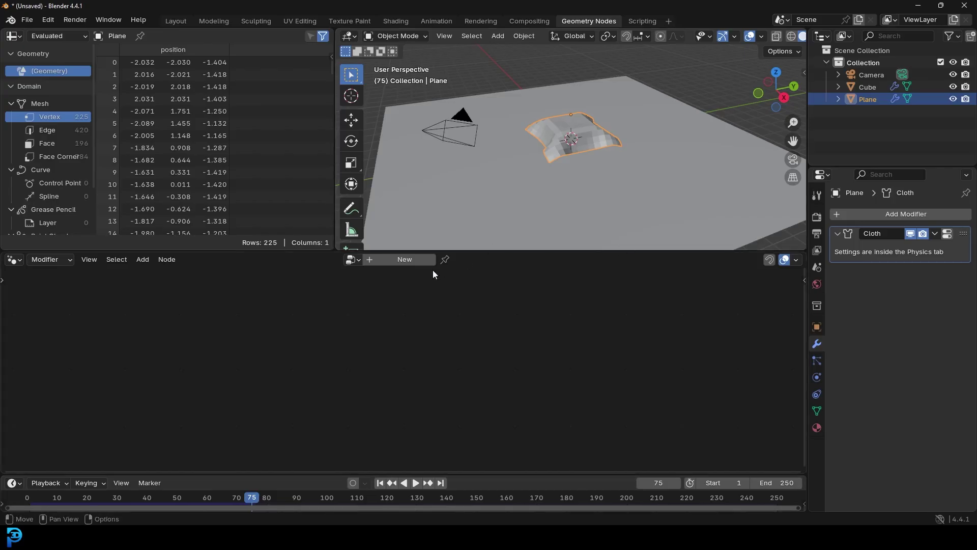
pyautogui.click(400, 260)
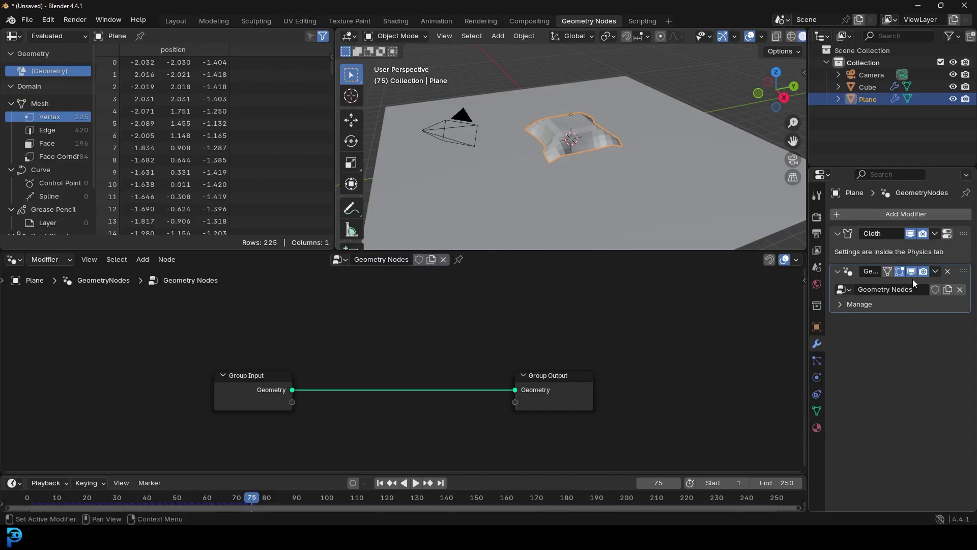
pyautogui.scroll(4, 570, 153)
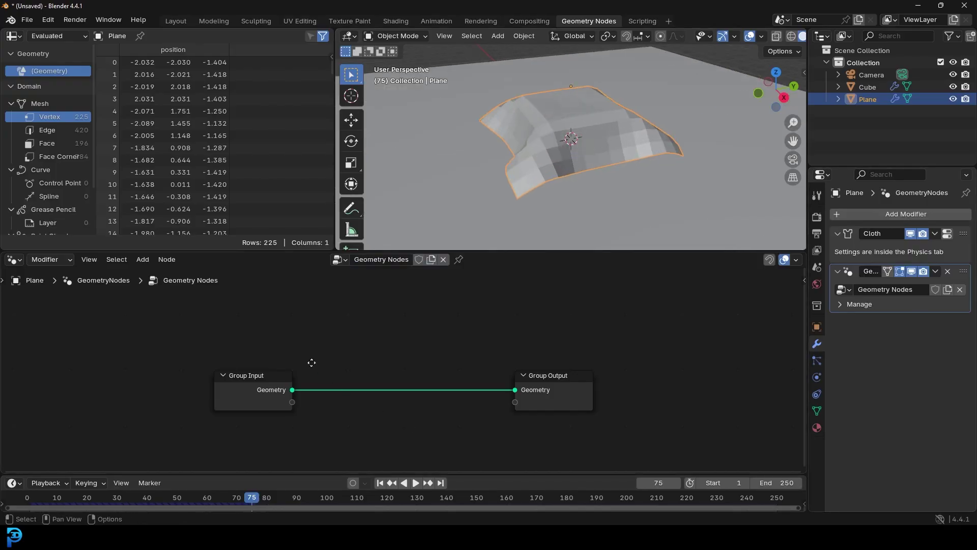
pyautogui.moveTo(312, 363); pyautogui.dragTo(338, 345, button='middle')
pyautogui.scroll(1, 265, 356)
pyautogui.moveTo(261, 358); pyautogui.dragTo(208, 363)
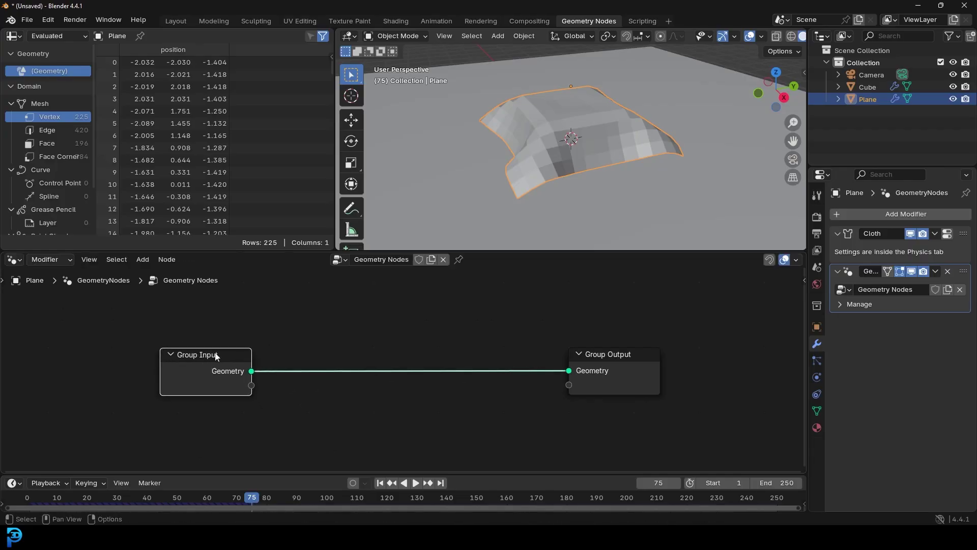
pyautogui.scroll(1, 377, 375)
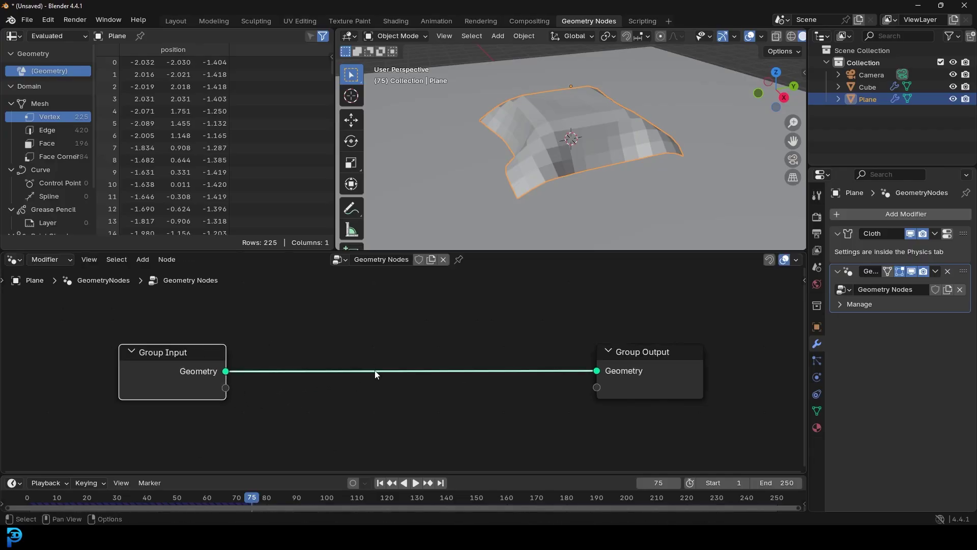
pyautogui.scroll(2, 584, 121)
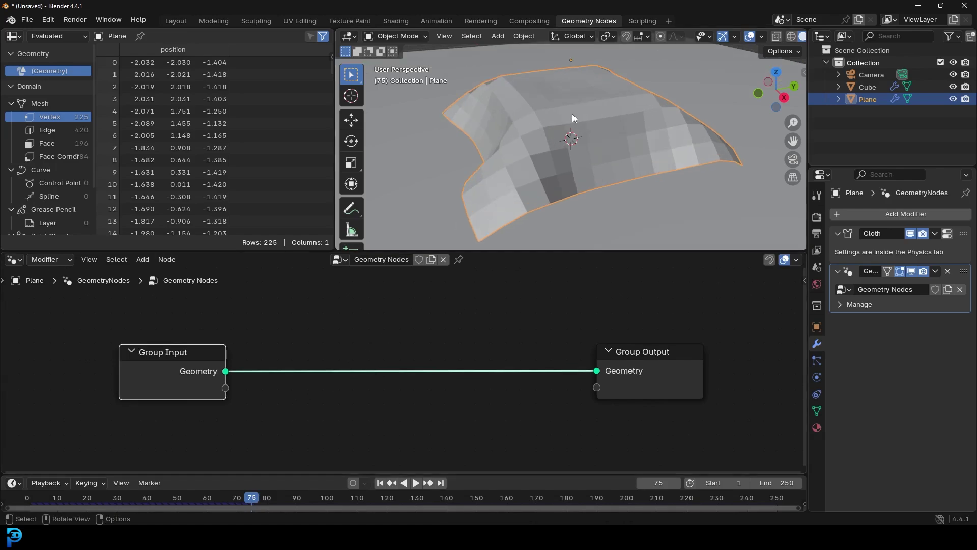
pyautogui.moveTo(573, 114)
pyautogui.mouseDown(button='middle')
pyautogui.moveTo(574, 123)
pyautogui.moveTo(580, 105)
pyautogui.mouseUp(button='middle')
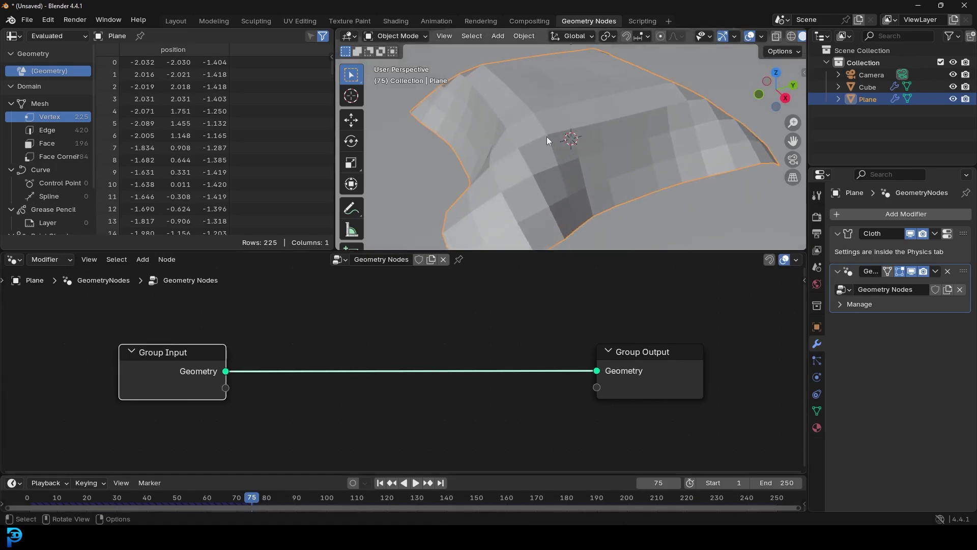
pyautogui.scroll(1, 356, 331)
# Add a Mesh to Points node onto the link to Group Output and spread the nodes out
pyautogui.hotkey('shift', 'a')
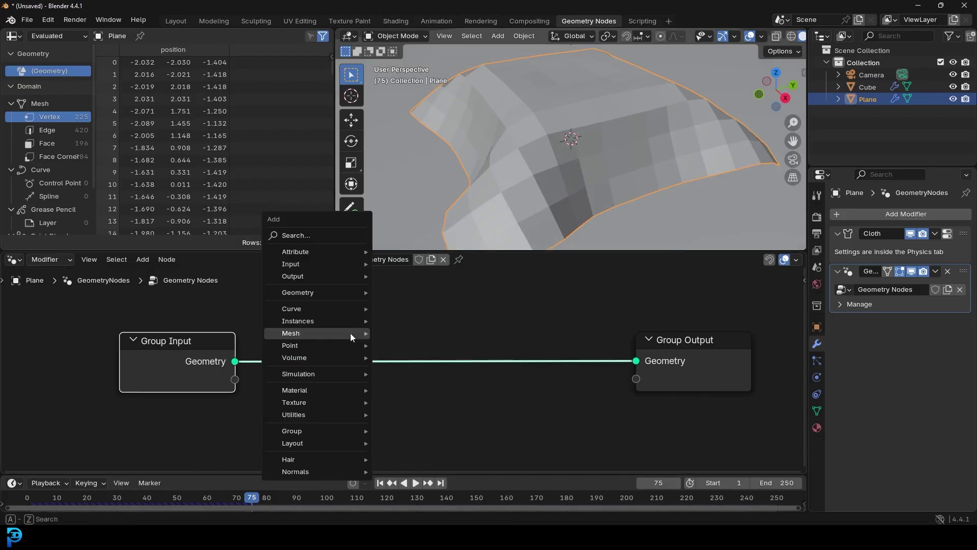
pyautogui.click(303, 236)
pyautogui.press('Down')
pyautogui.press('Down')
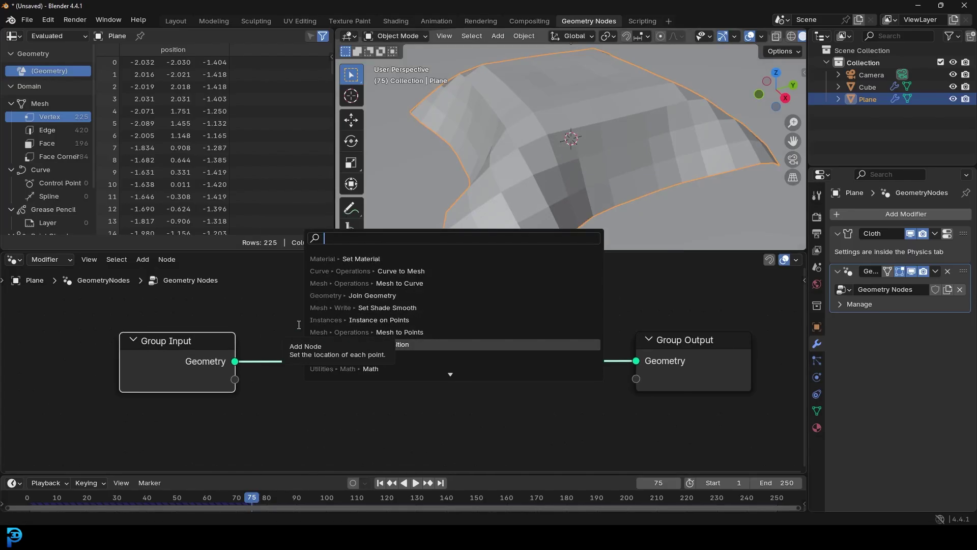
pyautogui.write('mesh to')
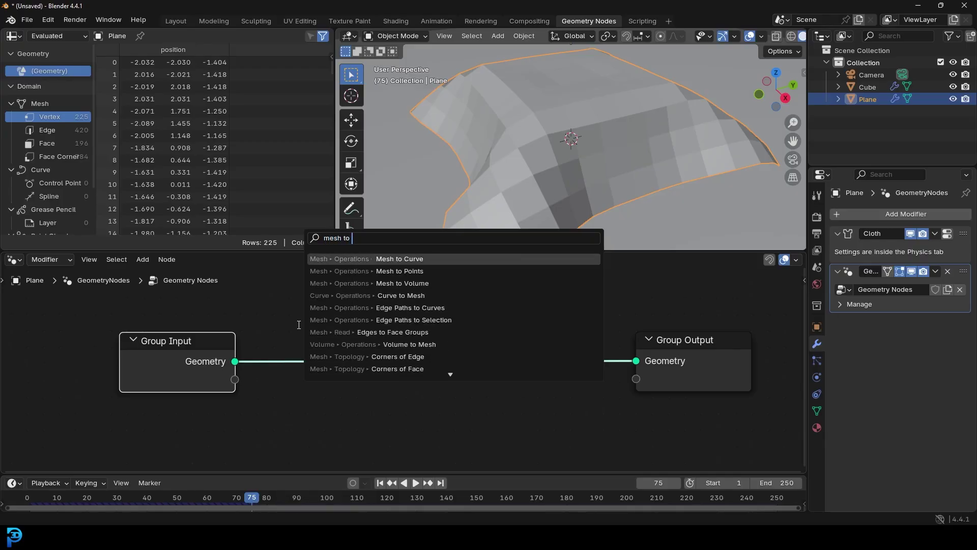
pyautogui.click(400, 270)
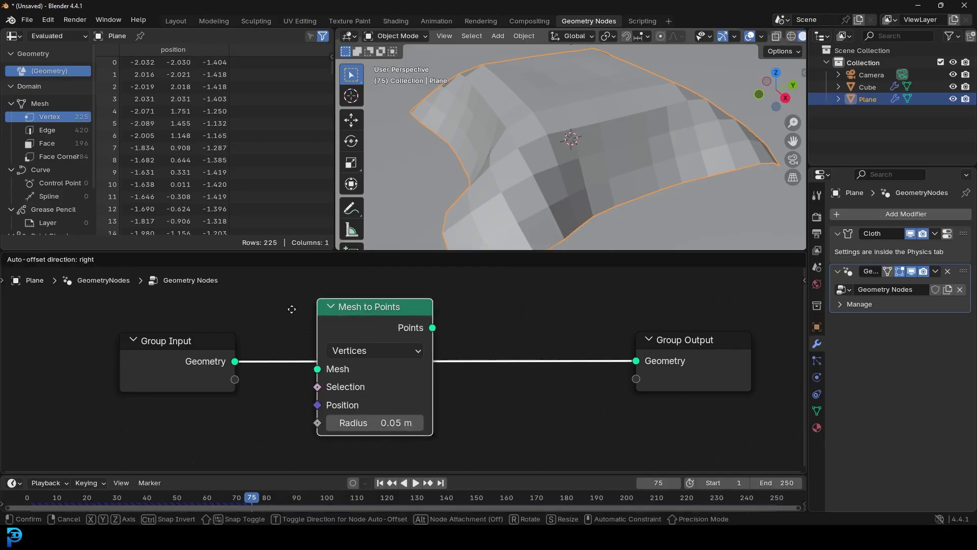
pyautogui.click(301, 326)
pyautogui.moveTo(568, 86); pyautogui.dragTo(632, 114, button='middle')
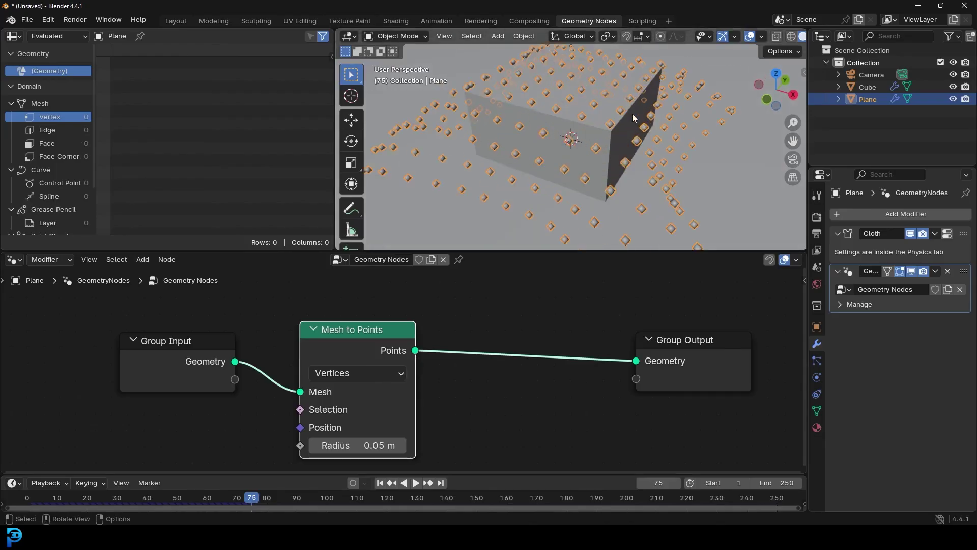
pyautogui.moveTo(203, 359); pyautogui.dragTo(152, 365)
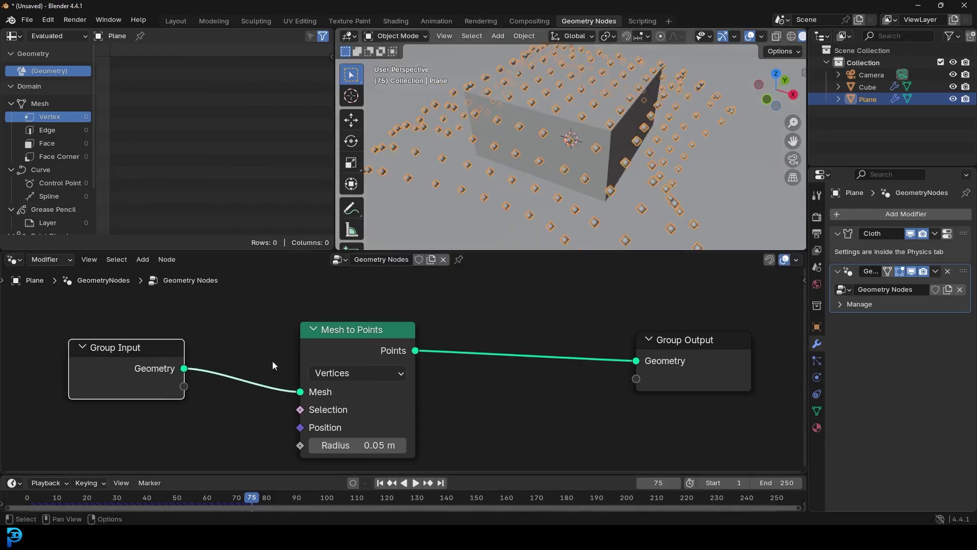
pyautogui.moveTo(316, 356); pyautogui.dragTo(246, 341)
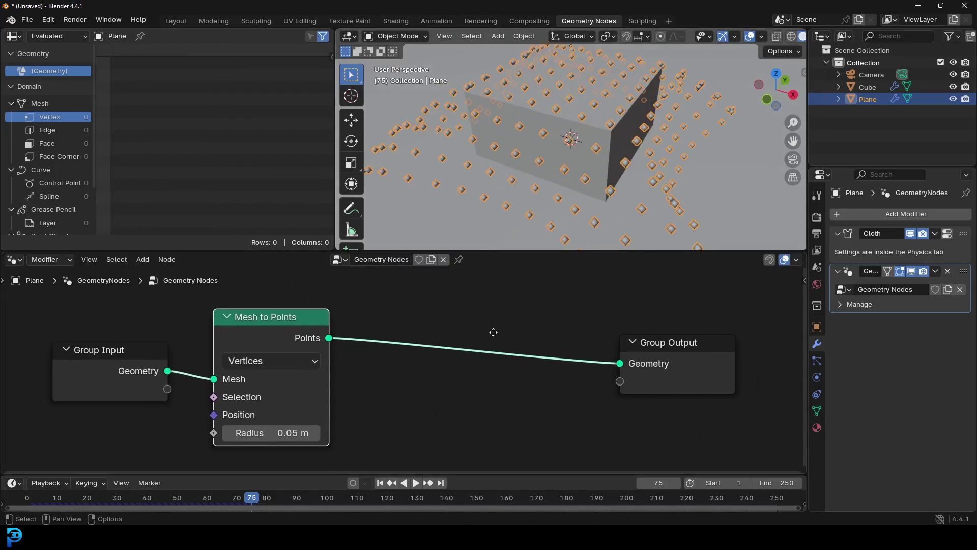
pyautogui.scroll(1, 494, 332)
# Insert an Instance on Points node before Group Output and drag a link from its Instance socket
pyautogui.hotkey('shift', 'a')
pyautogui.click(440, 281)
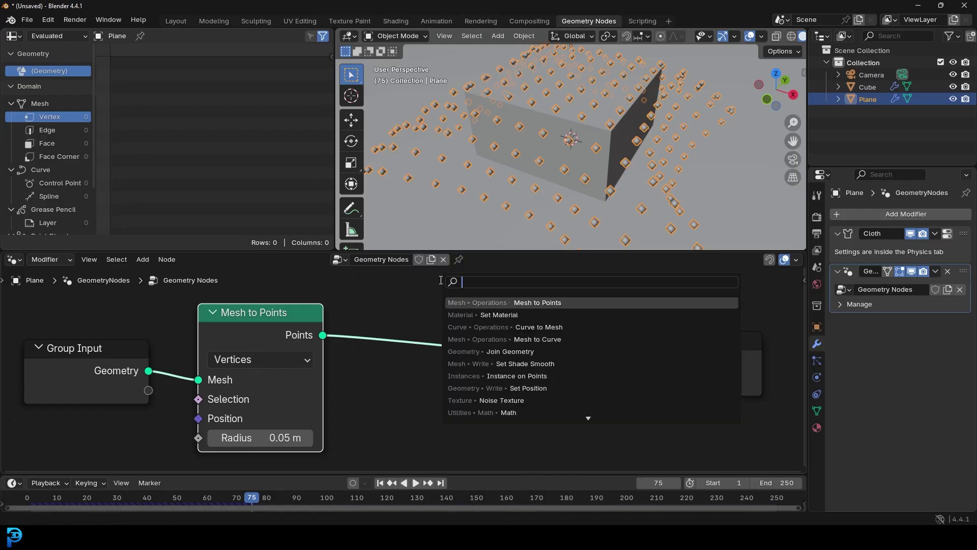
pyautogui.write('instance')
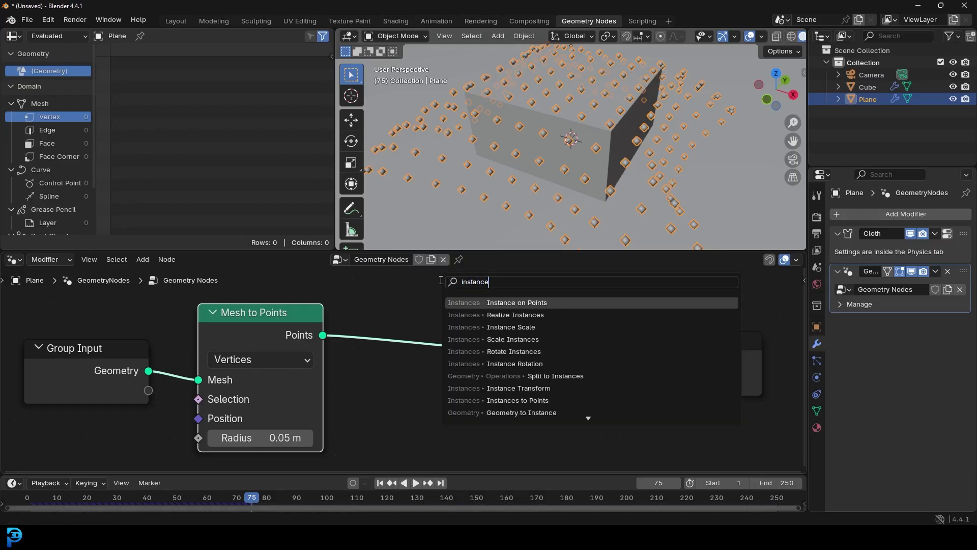
pyautogui.click(504, 302)
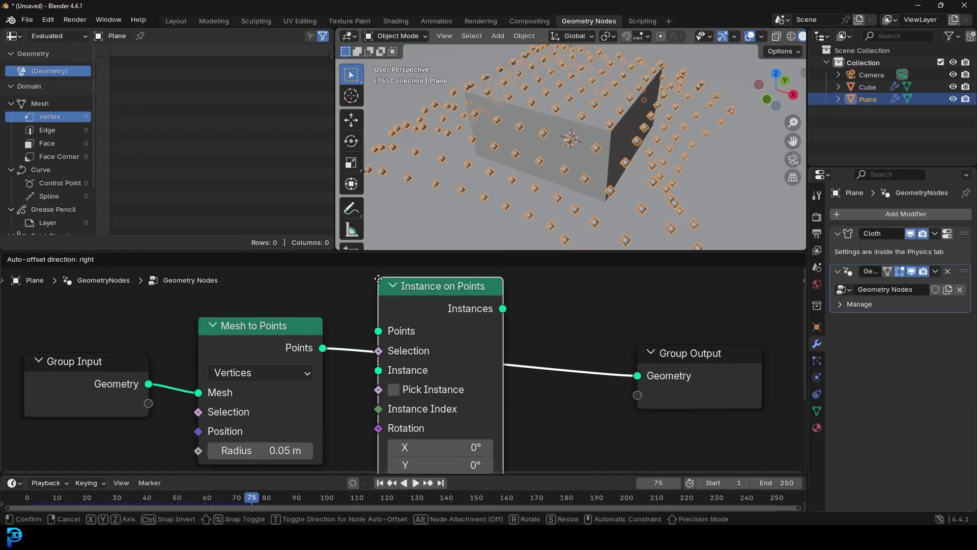
pyautogui.click(442, 333)
pyautogui.scroll(-2, 403, 370)
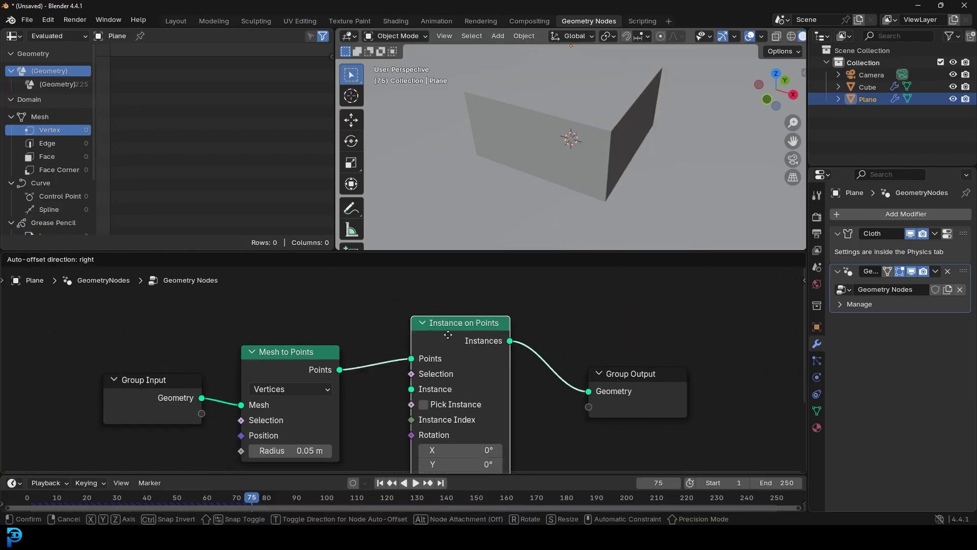
pyautogui.moveTo(446, 253); pyautogui.dragTo(446, 159)
pyautogui.scroll(-2, 406, 317)
pyautogui.scroll(2, 406, 317)
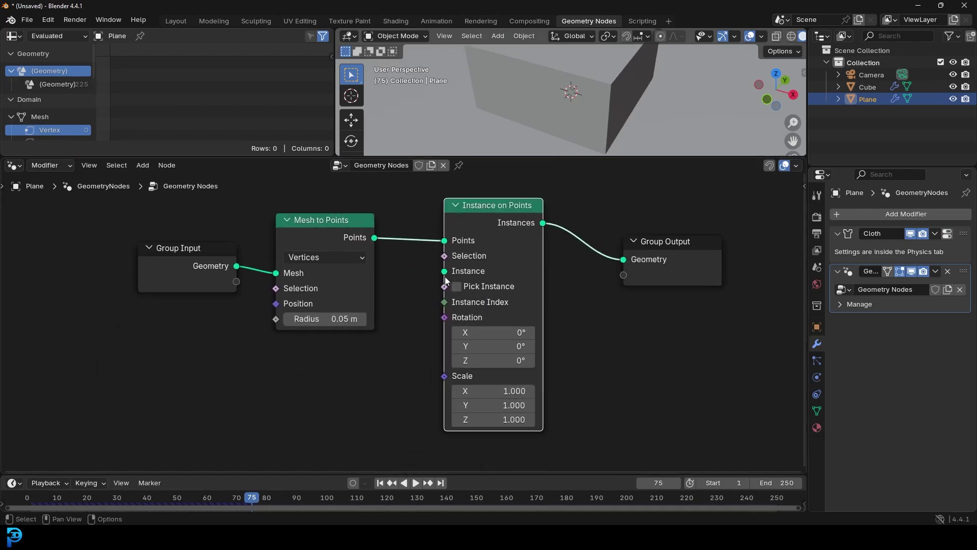
pyautogui.moveTo(446, 273); pyautogui.dragTo(361, 381)
# Add an Ico Sphere as the instance with 3 subdivisions and a 0.09 m radius
pyautogui.write('ico')
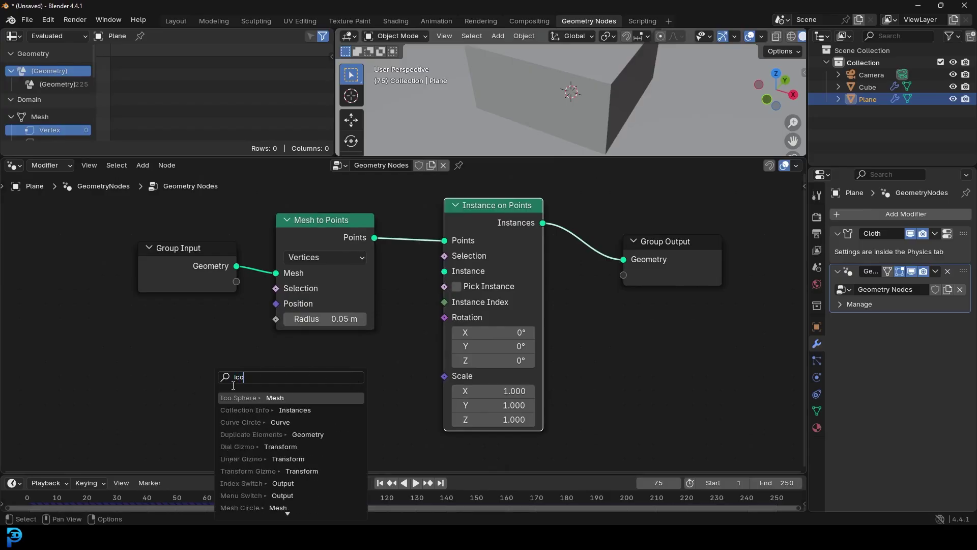
pyautogui.click(272, 399)
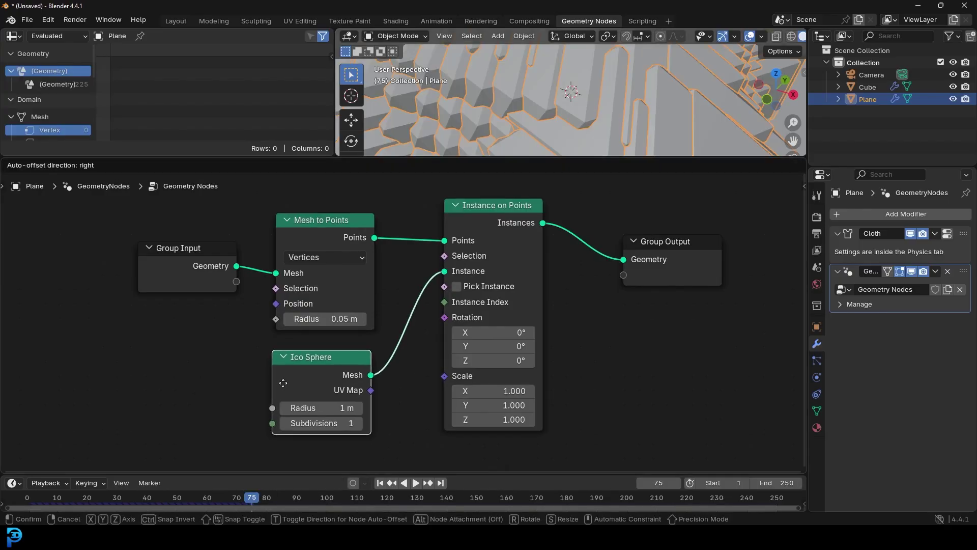
pyautogui.click(277, 387)
pyautogui.click(358, 424)
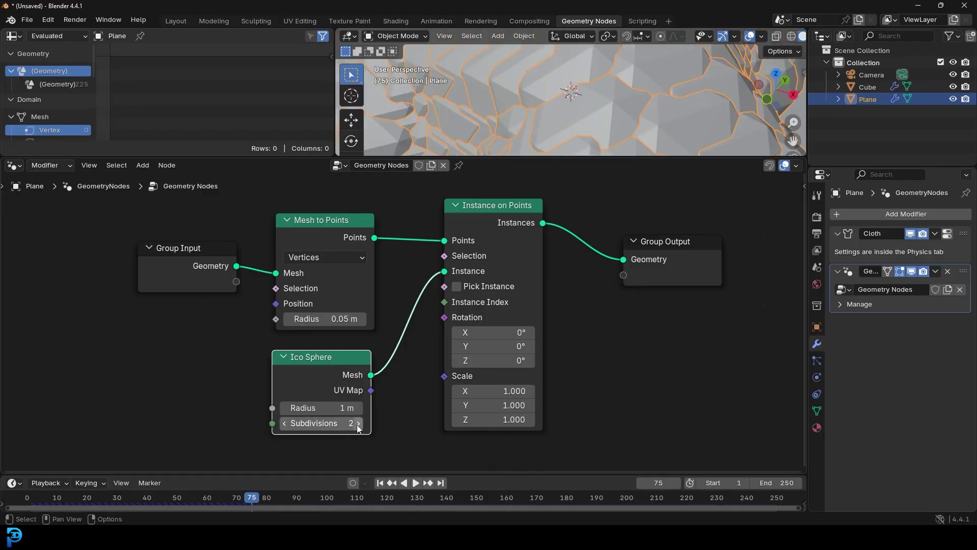
pyautogui.click(358, 423)
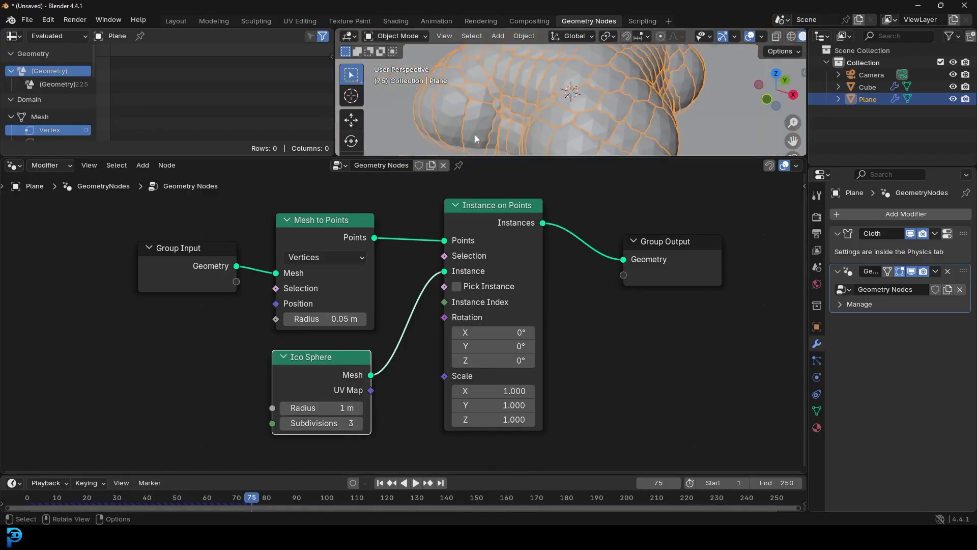
pyautogui.scroll(1, 403, 321)
pyautogui.moveTo(326, 422); pyautogui.dragTo(269, 422)
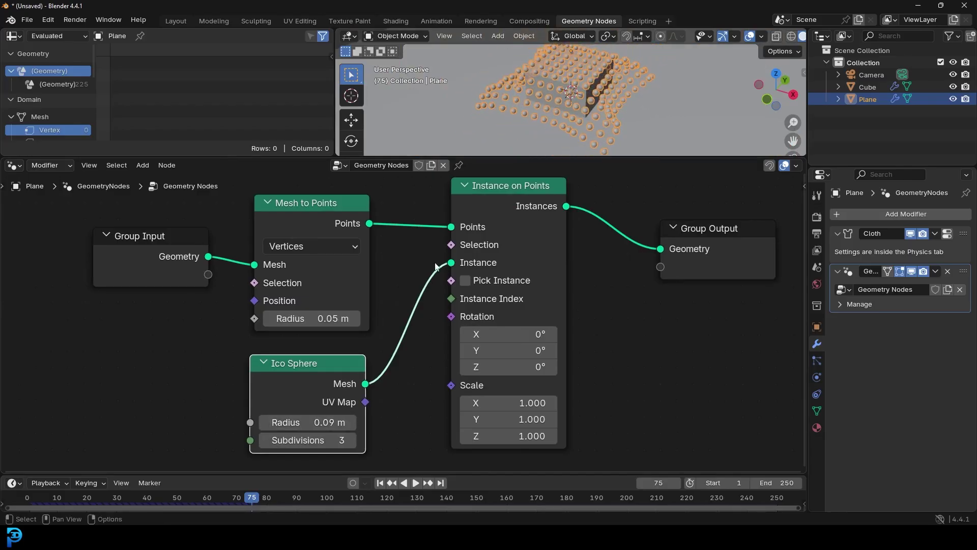
# Enlarge the 3D viewport and orbit around the sphere-covered plane
pyautogui.scroll(5, 588, 102)
pyautogui.scroll(2, 592, 93)
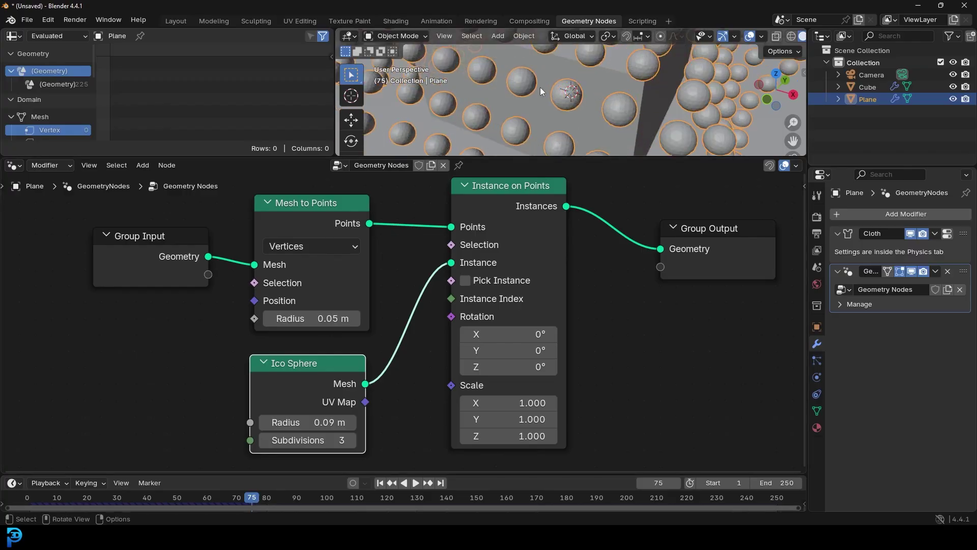
pyautogui.moveTo(611, 157); pyautogui.dragTo(611, 260)
pyautogui.scroll(-5, 590, 163)
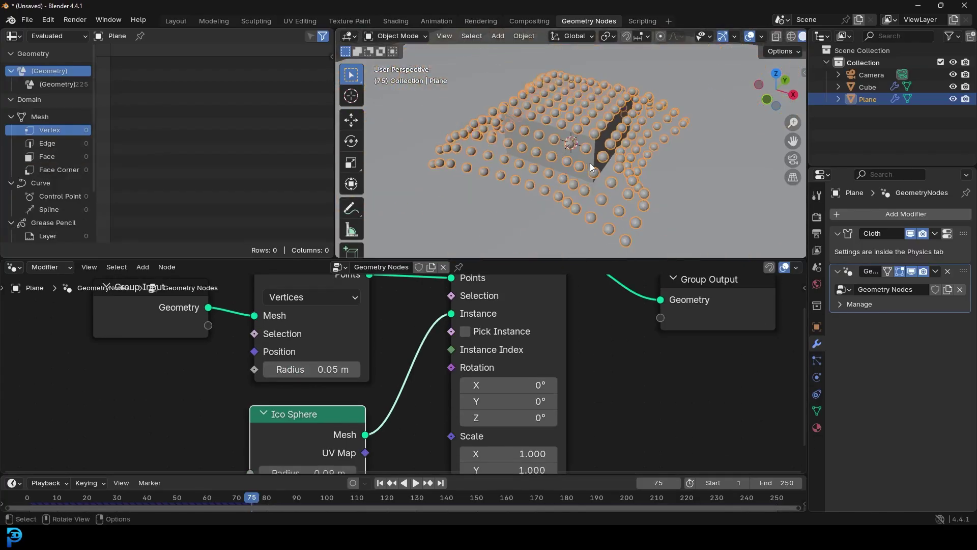
pyautogui.moveTo(591, 163); pyautogui.dragTo(558, 179, button='middle')
pyautogui.scroll(6, 570, 153)
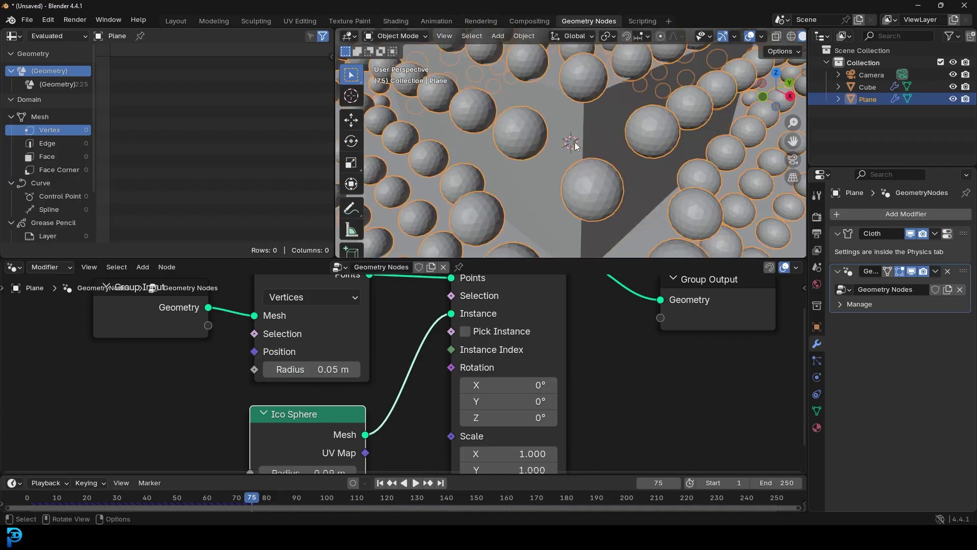
pyautogui.scroll(-6, 575, 146)
# Restore the node editor and spread out Group Output, Instance on Points and Group Input
pyautogui.moveTo(412, 259); pyautogui.dragTo(424, 162)
pyautogui.scroll(-4, 623, 75)
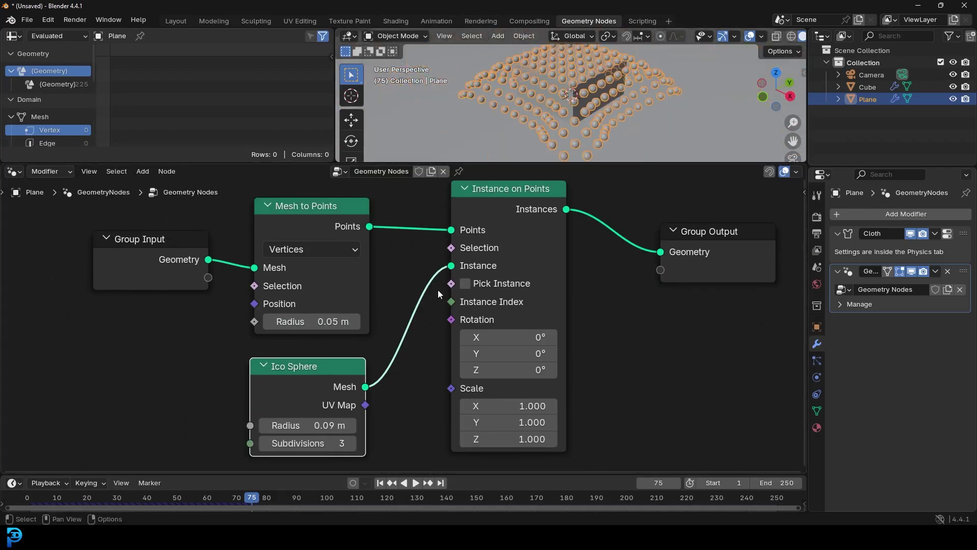
pyautogui.scroll(-2, 364, 290)
pyautogui.keyDown('ctrl'); pyautogui.scroll(-3, 382, 298); pyautogui.keyUp('ctrl')
pyautogui.moveTo(478, 248); pyautogui.dragTo(674, 248)
pyautogui.moveTo(343, 227); pyautogui.dragTo(422, 239)
pyautogui.scroll(4, 551, 112)
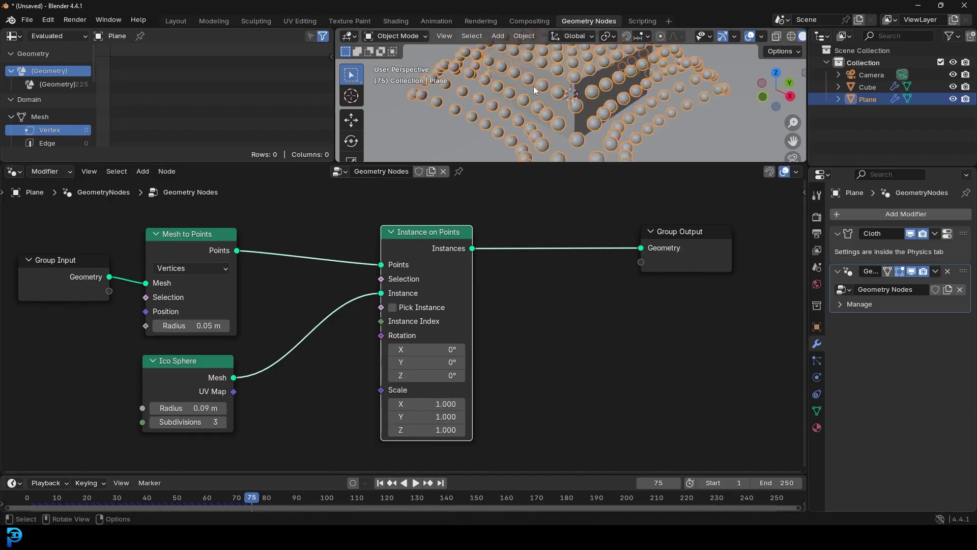
pyautogui.moveTo(557, 256); pyautogui.dragTo(695, 302, button='middle')
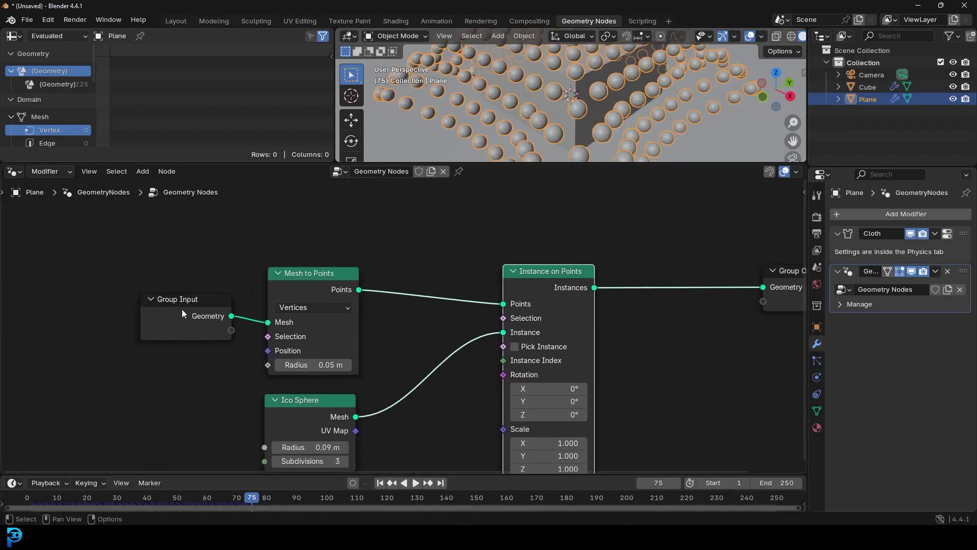
pyautogui.moveTo(181, 309); pyautogui.dragTo(75, 290)
pyautogui.moveTo(88, 304); pyautogui.dragTo(185, 337, button='middle')
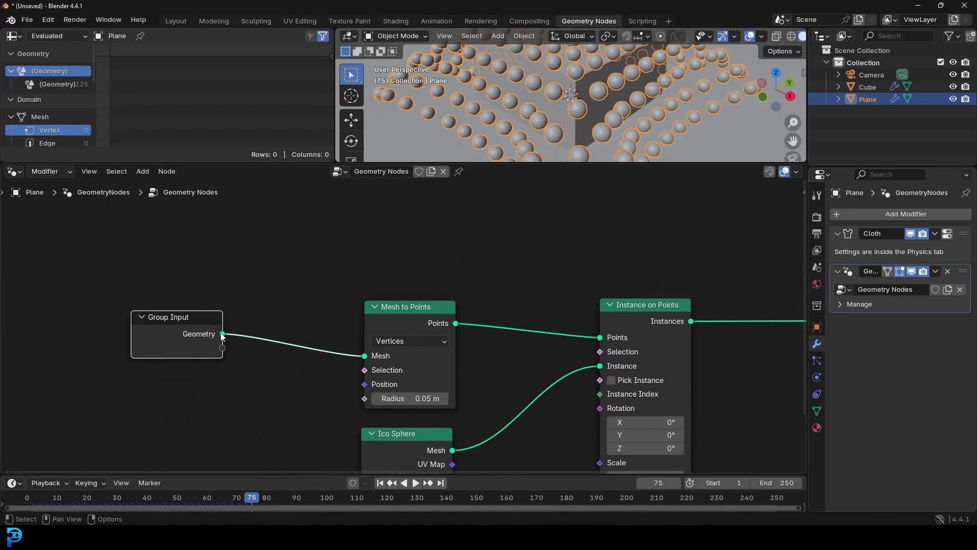
pyautogui.moveTo(222, 334); pyautogui.dragTo(357, 206)
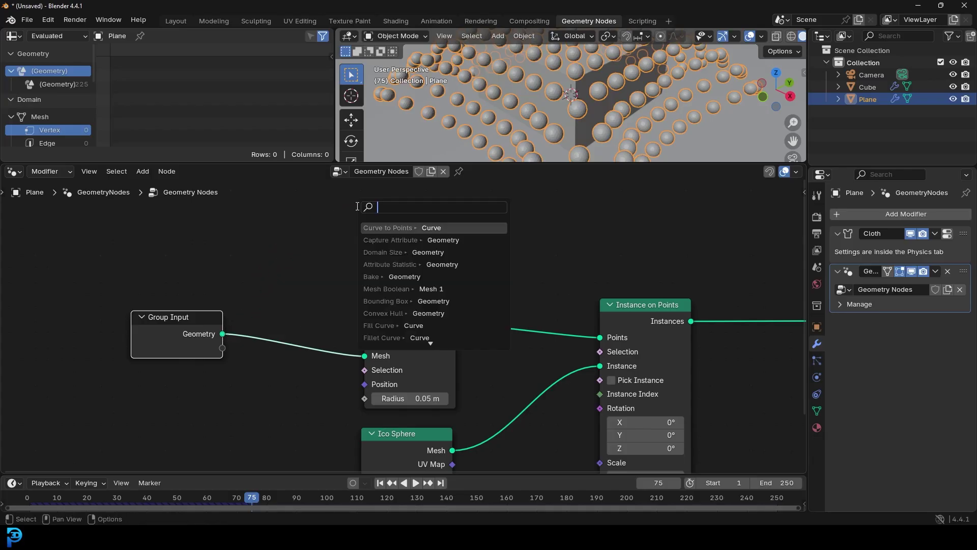
# Add a Mesh to Curve node fed by Group Input, above Mesh to Points
pyautogui.write('mesh to')
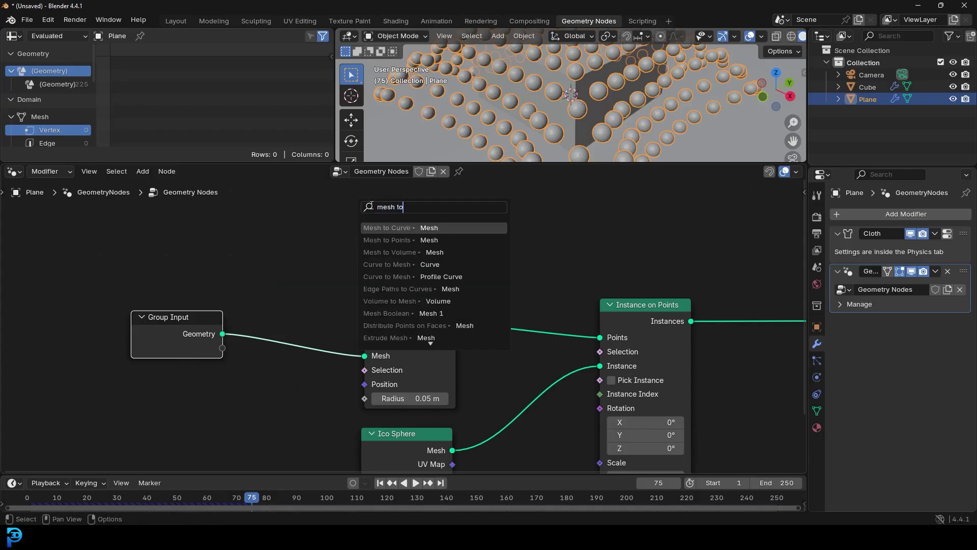
pyautogui.click(413, 228)
pyautogui.click(440, 244)
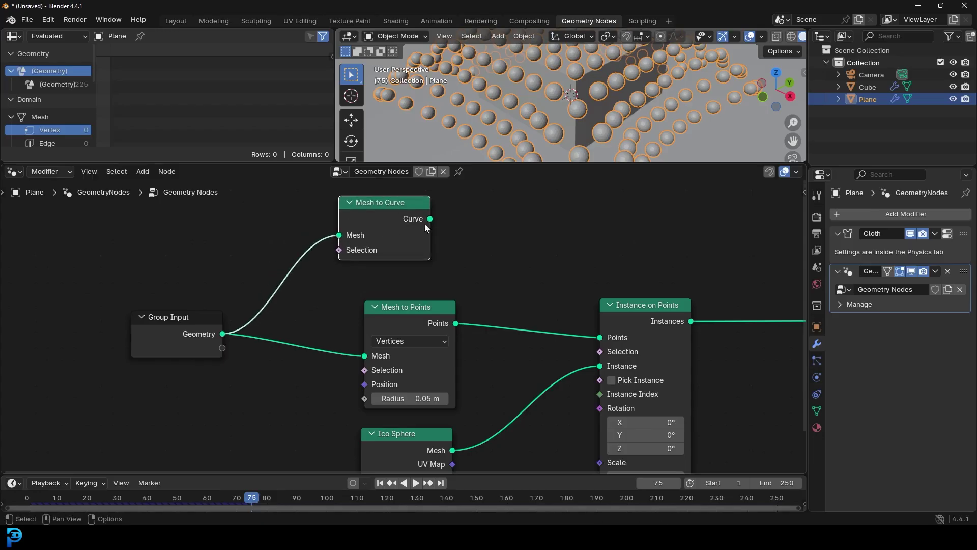
pyautogui.moveTo(441, 243); pyautogui.dragTo(348, 291, button='middle')
pyautogui.scroll(1, 348, 291)
pyautogui.moveTo(341, 270); pyautogui.dragTo(429, 234)
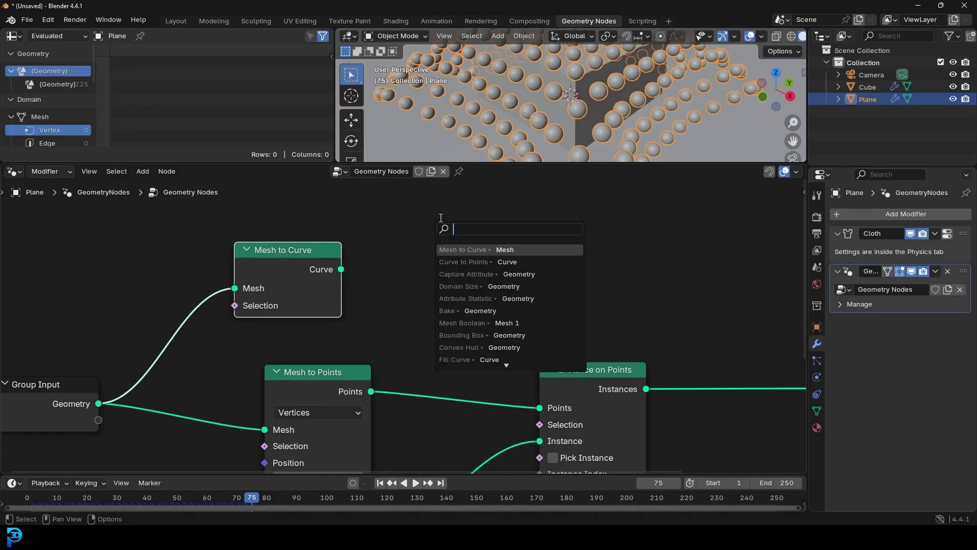
# Add a Curve to Mesh node fed by Mesh to Curve and arrange both nodes
pyautogui.write('curve to')
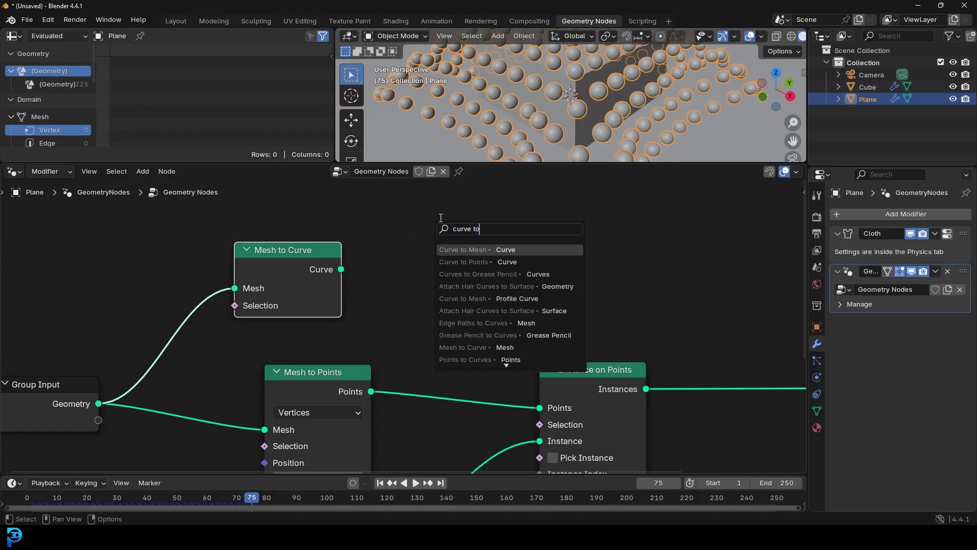
pyautogui.click(454, 247)
pyautogui.click(463, 229)
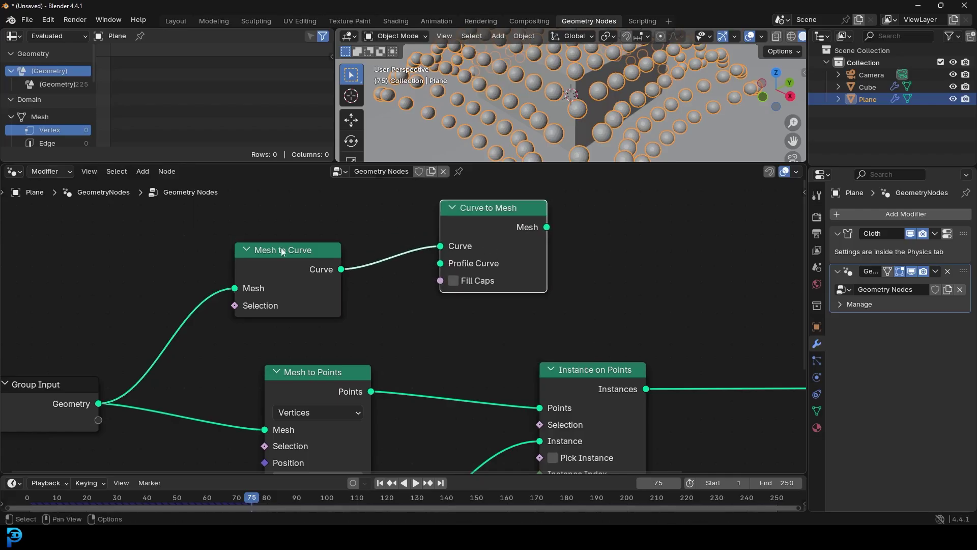
pyautogui.moveTo(279, 252); pyautogui.dragTo(291, 221)
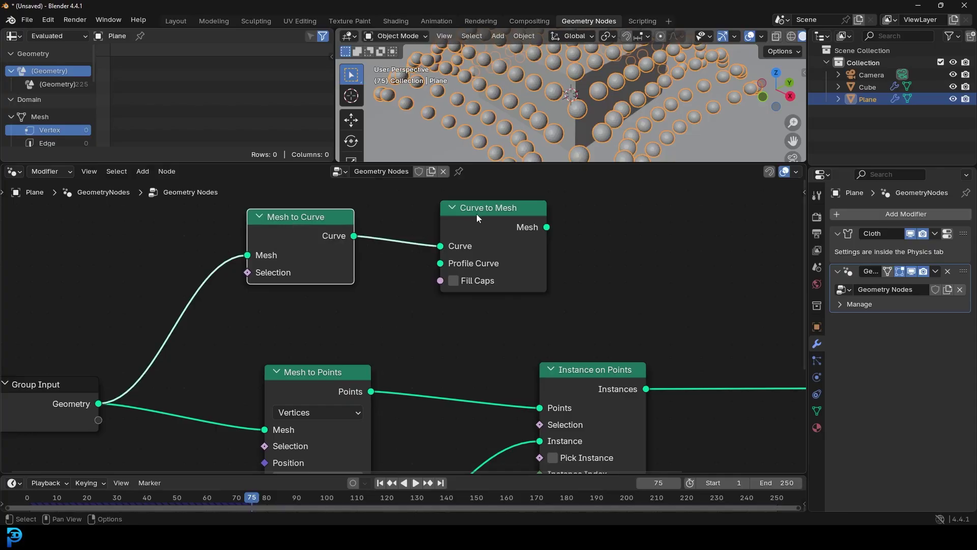
pyautogui.moveTo(476, 214); pyautogui.dragTo(533, 226)
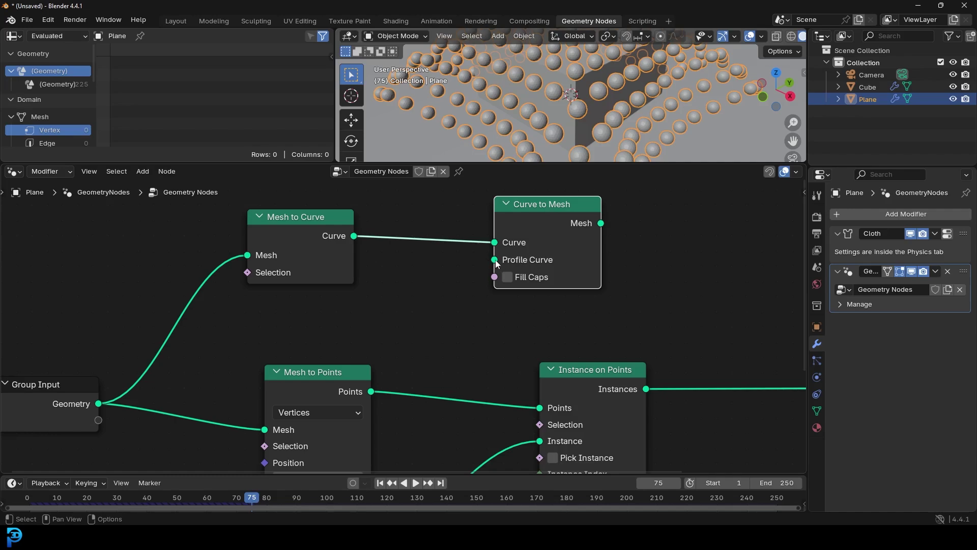
# Feed a Curve Circle with resolution 12 into the Profile Curve input
pyautogui.moveTo(494, 259); pyautogui.dragTo(420, 316)
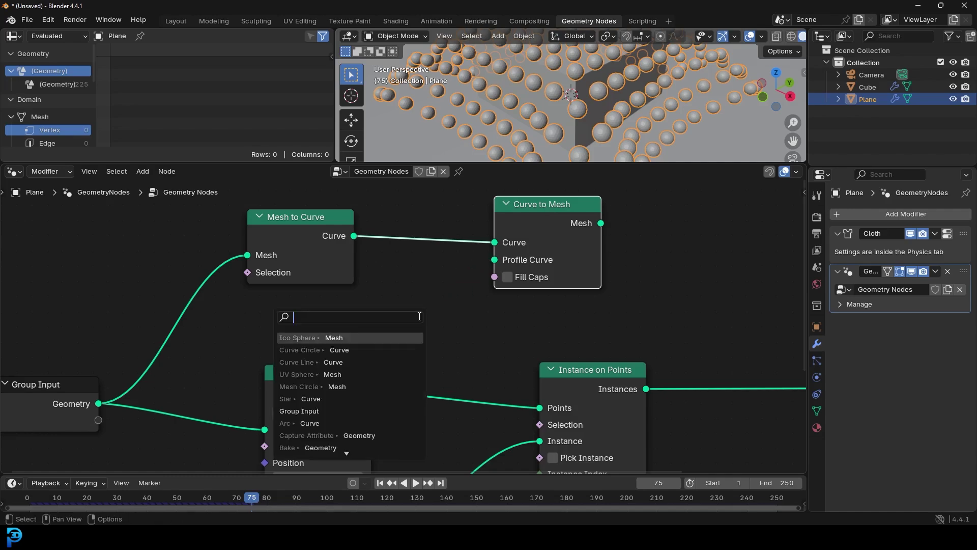
pyautogui.write('curve ')
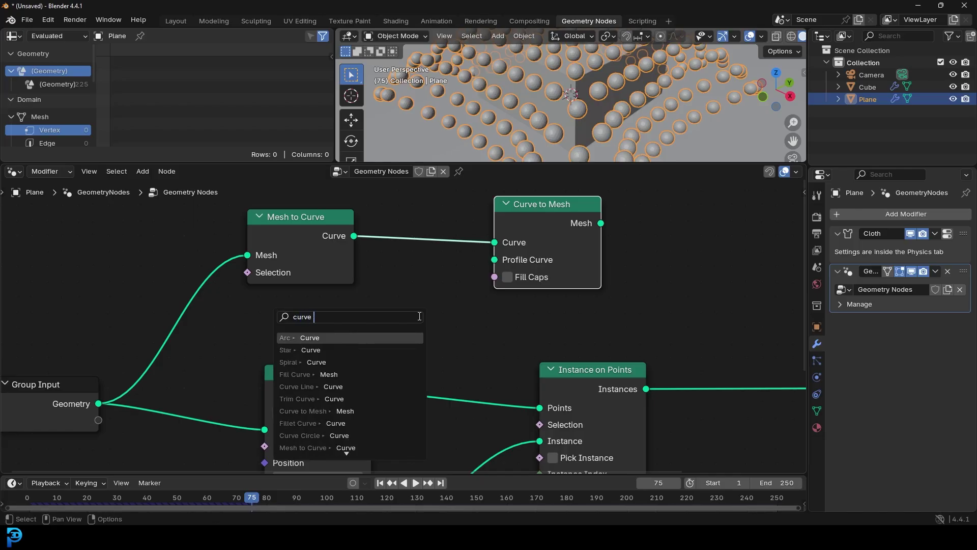
pyautogui.write('circ')
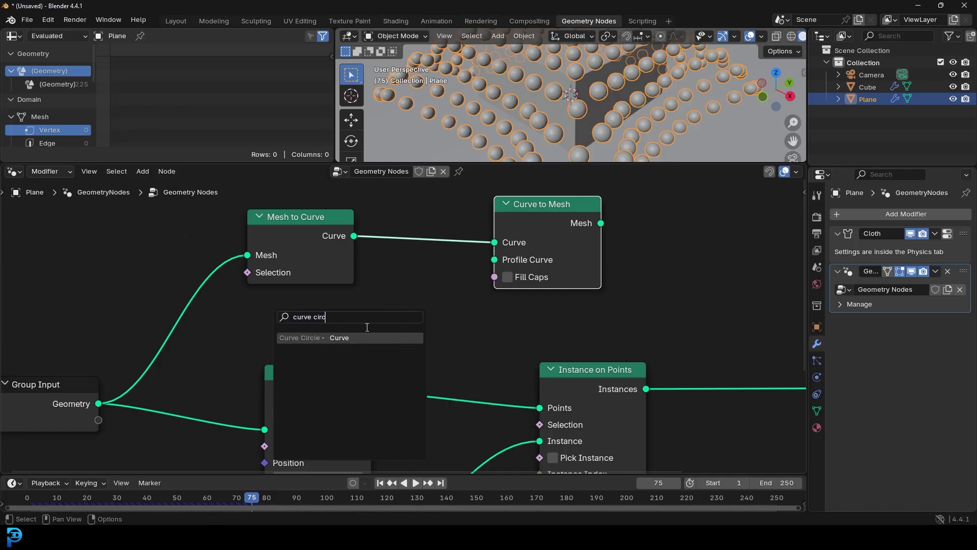
pyautogui.press('Return')
pyautogui.click(412, 336)
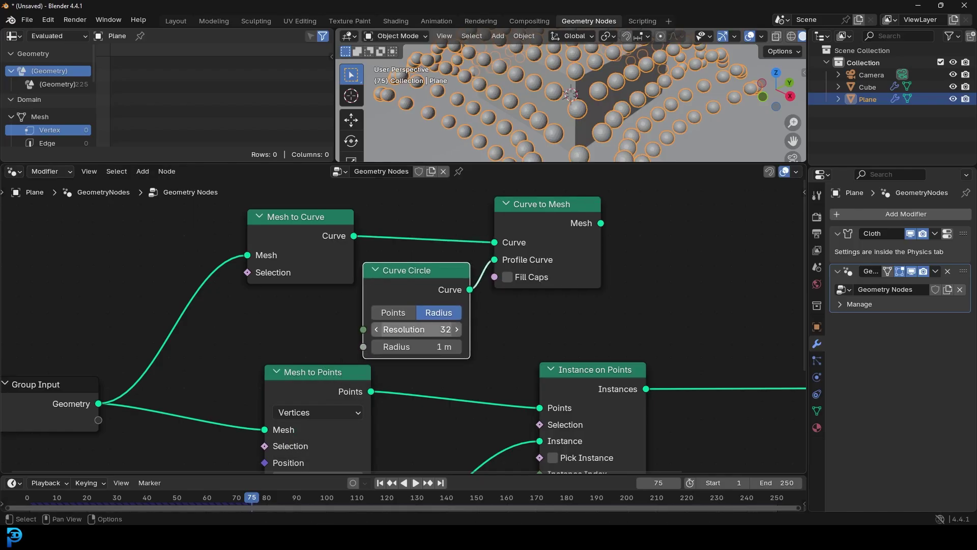
pyautogui.click(419, 329)
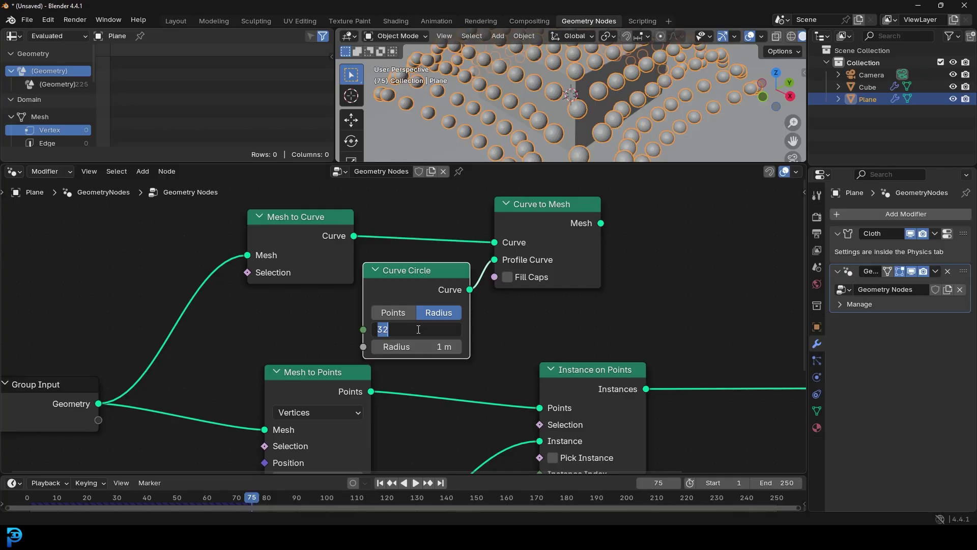
pyautogui.write('12')
pyautogui.press('Return')
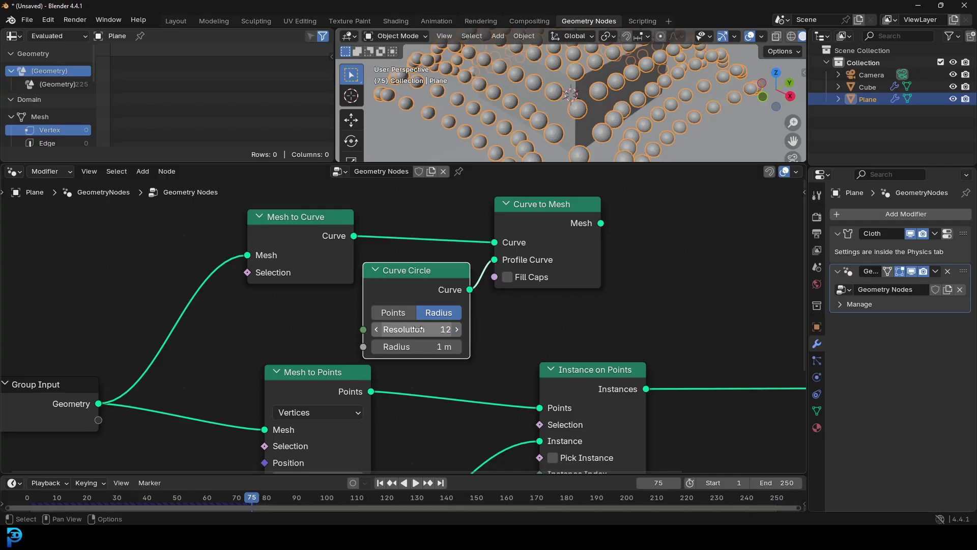
# Insert Join Geometry before Group Output and connect the Curve to Mesh output into it
pyautogui.scroll(-2, 418, 329)
pyautogui.moveTo(605, 305); pyautogui.dragTo(384, 306, button='middle')
pyautogui.scroll(1, 384, 305)
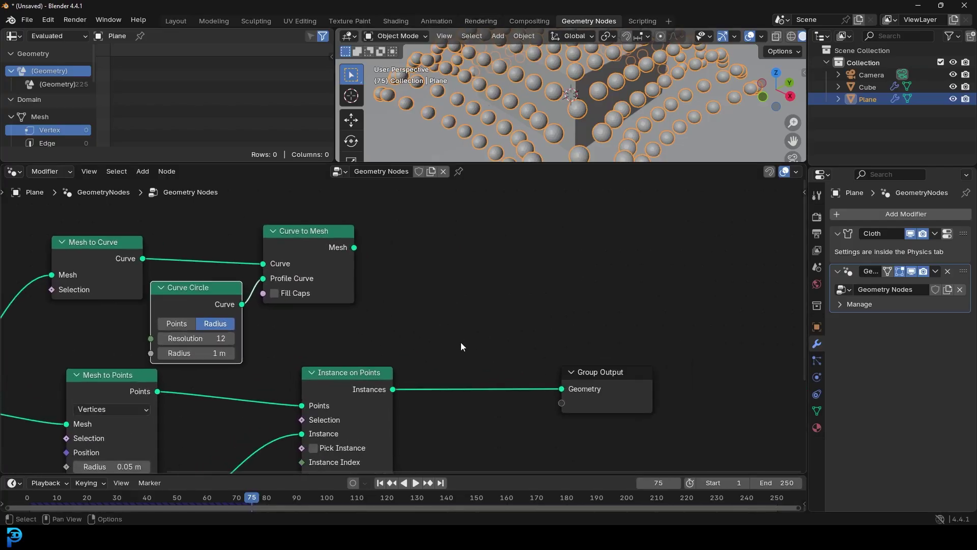
pyautogui.moveTo(326, 244); pyautogui.dragTo(364, 243)
pyautogui.hotkey('shift', 'a')
pyautogui.click(496, 279)
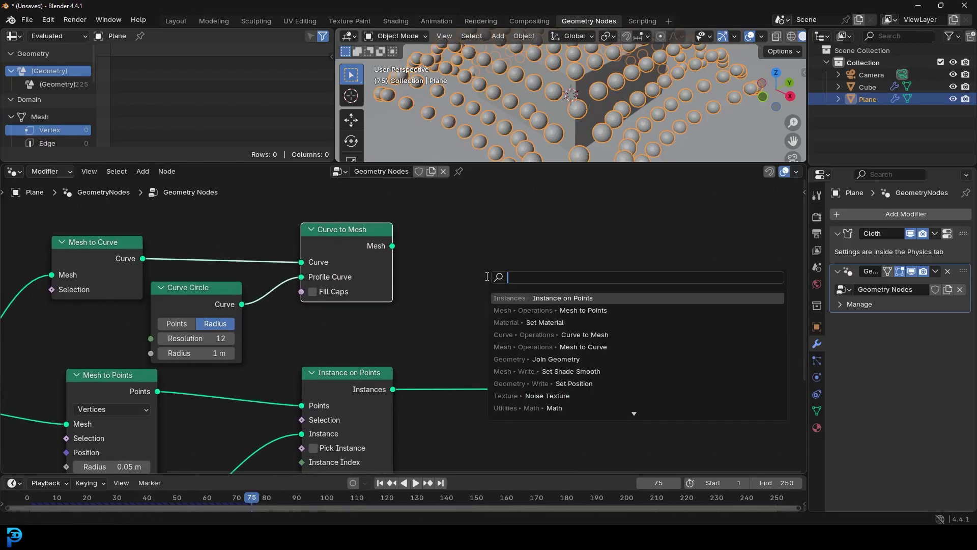
pyautogui.write('join')
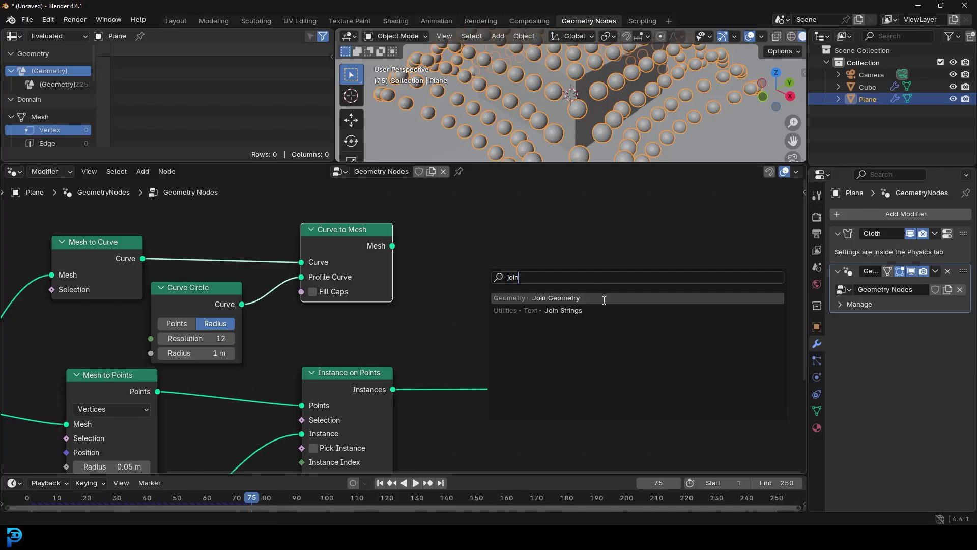
pyautogui.click(547, 299)
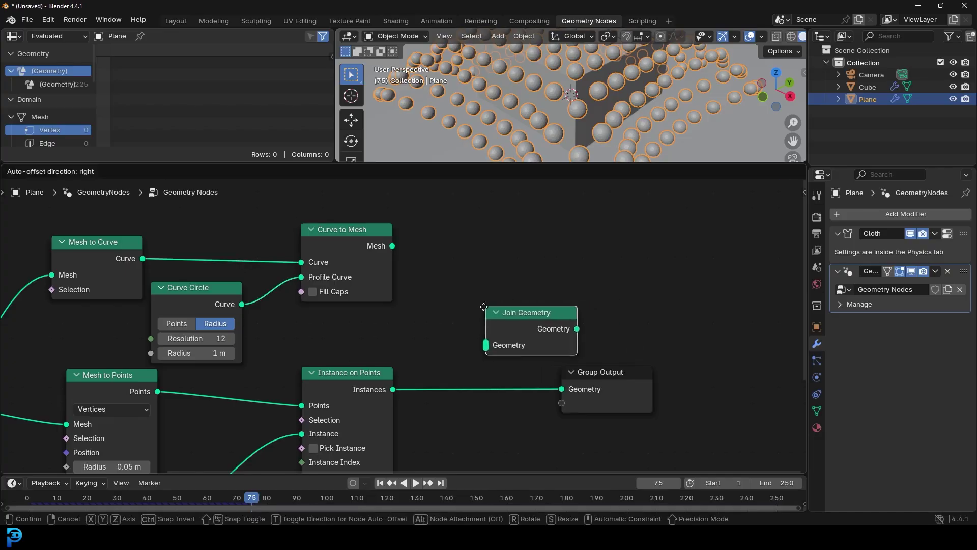
pyautogui.click(443, 362)
pyautogui.moveTo(595, 382); pyautogui.dragTo(709, 365)
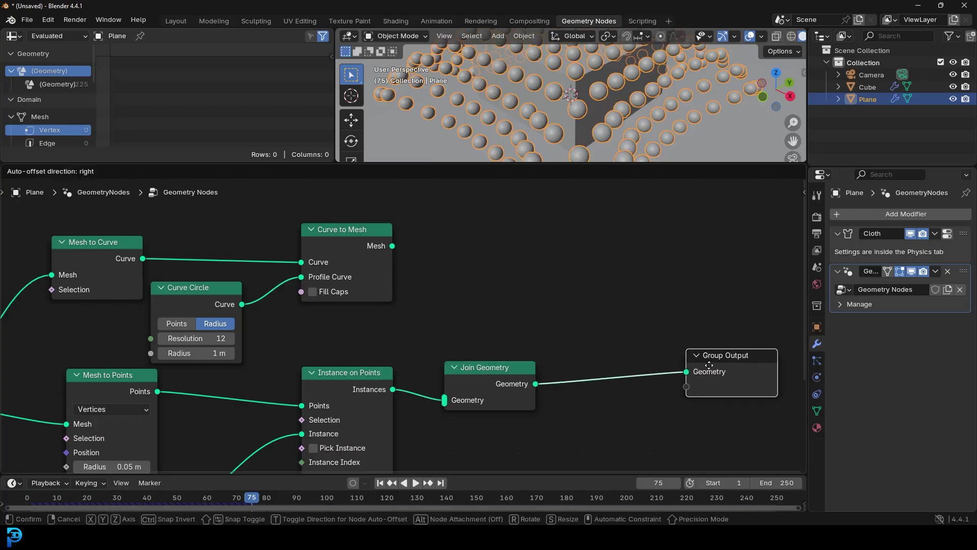
pyautogui.moveTo(392, 246); pyautogui.dragTo(505, 388)
# Reduce the Curve Circle radius to 0.03 m and inspect the ball-and-stick lattice
pyautogui.scroll(-3, 557, 133)
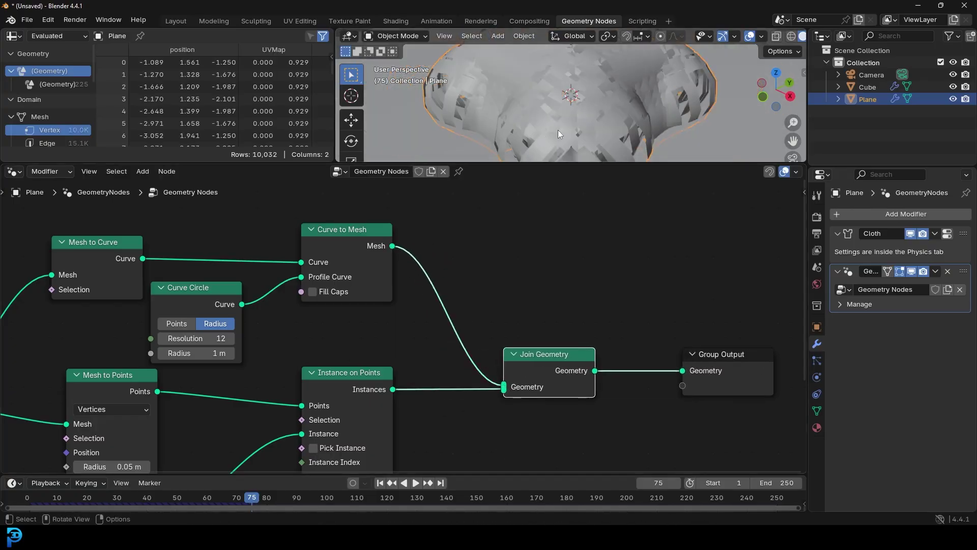
pyautogui.scroll(3, 458, 326)
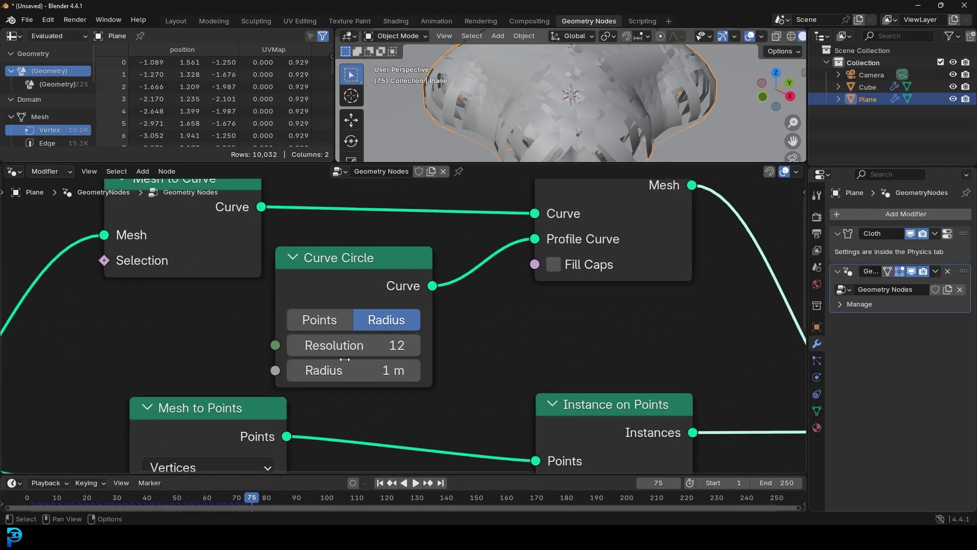
pyautogui.moveTo(356, 366); pyautogui.dragTo(265, 365)
pyautogui.moveTo(410, 370); pyautogui.dragTo(408, 370)
pyautogui.scroll(-3, 563, 112)
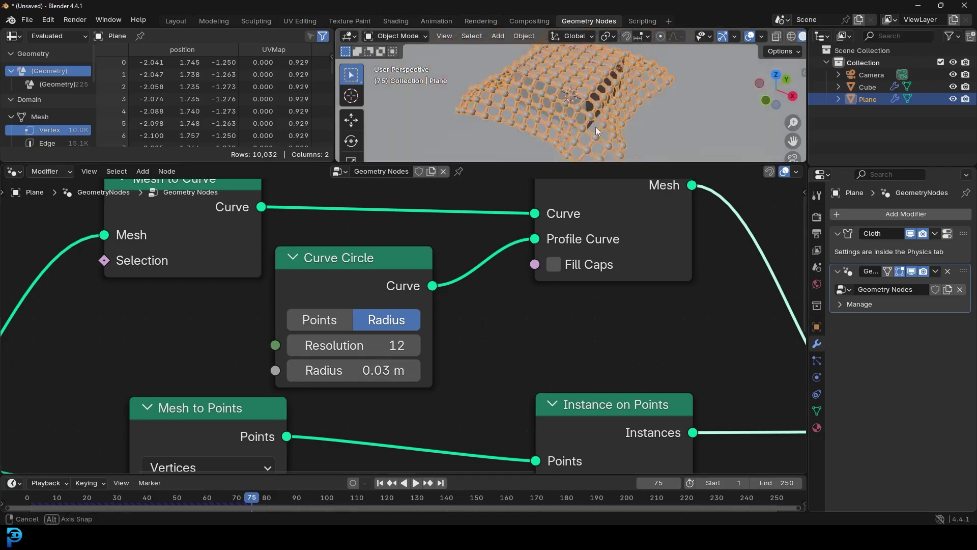
pyautogui.moveTo(595, 126); pyautogui.dragTo(636, 121, button='middle')
pyautogui.scroll(6, 635, 121)
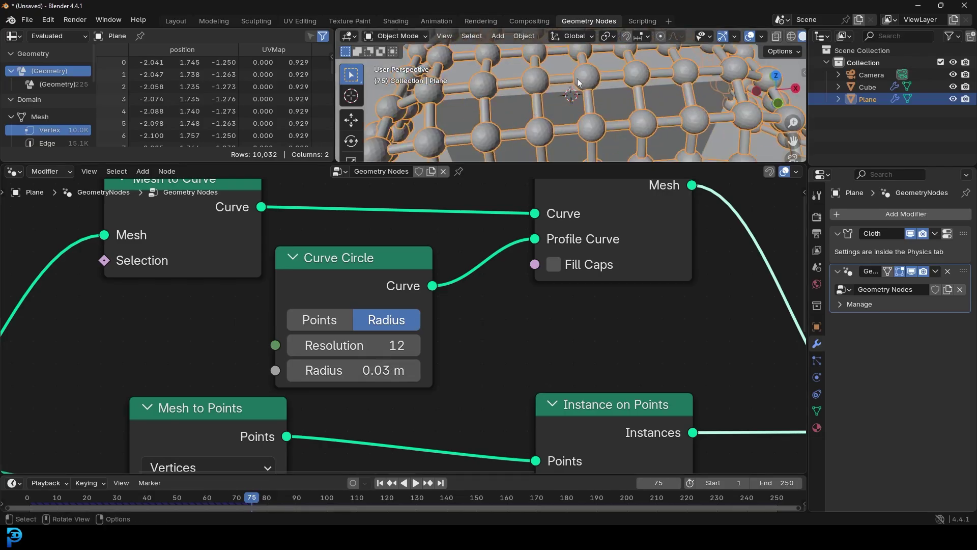
pyautogui.scroll(-2, 537, 300)
pyautogui.moveTo(678, 363); pyautogui.dragTo(355, 354, button='middle')
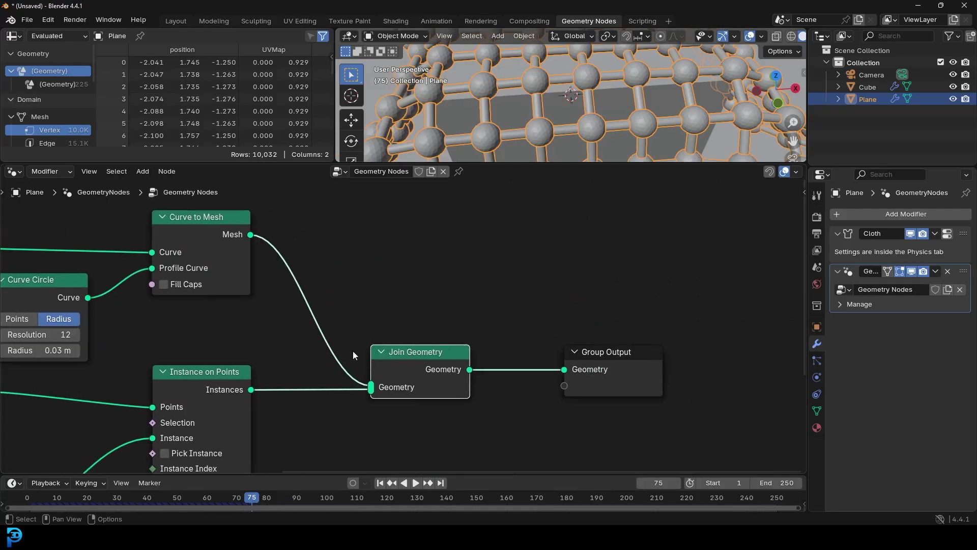
# Move Group Output right and Join Geometry left to make room for more nodes
pyautogui.scroll(3, 523, 108)
pyautogui.moveTo(603, 370); pyautogui.dragTo(691, 375)
pyautogui.moveTo(451, 380); pyautogui.dragTo(434, 382)
pyautogui.moveTo(539, 352); pyautogui.dragTo(449, 348, button='middle')
pyautogui.scroll(1, 484, 335)
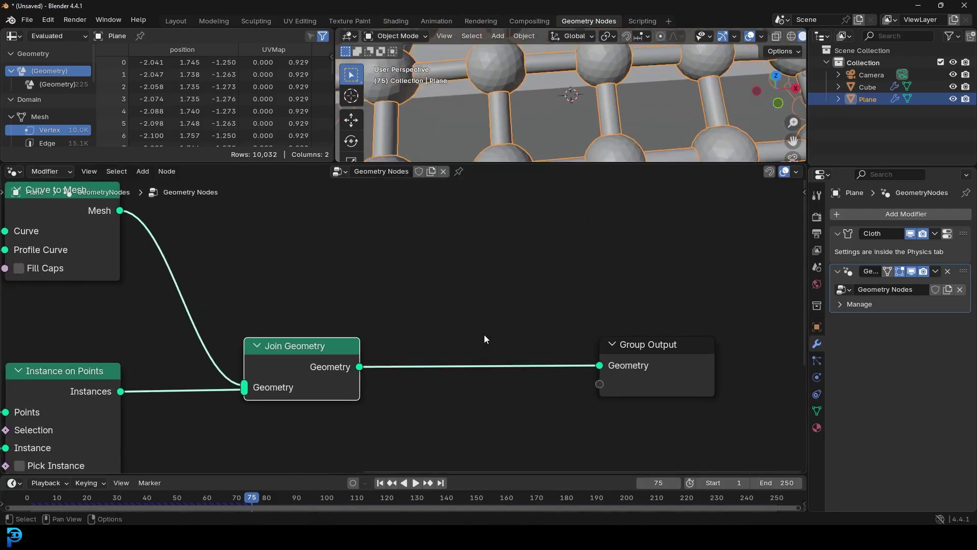
# Insert a Set Shade Smooth node into the link to the output
pyautogui.hotkey('shift', 'a')
pyautogui.click(465, 278)
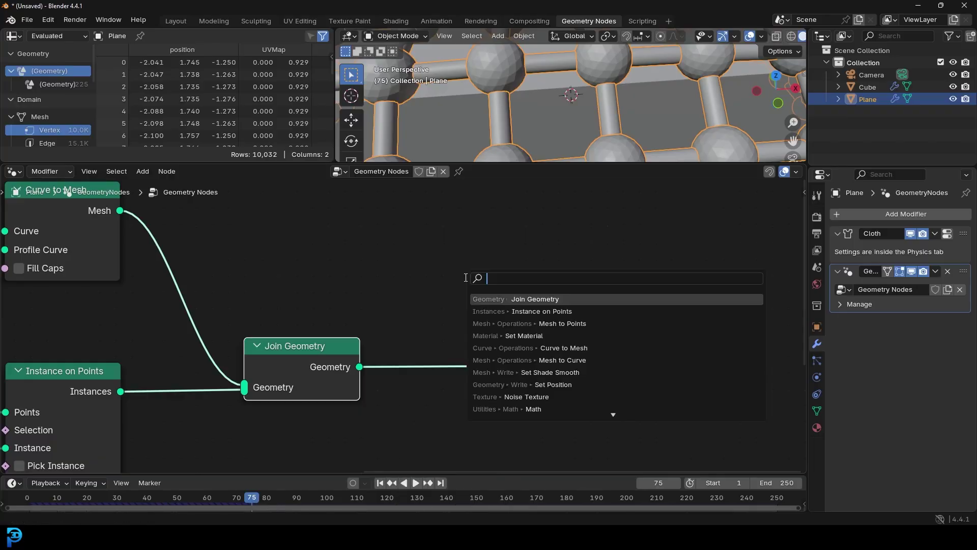
pyautogui.write('set sah')
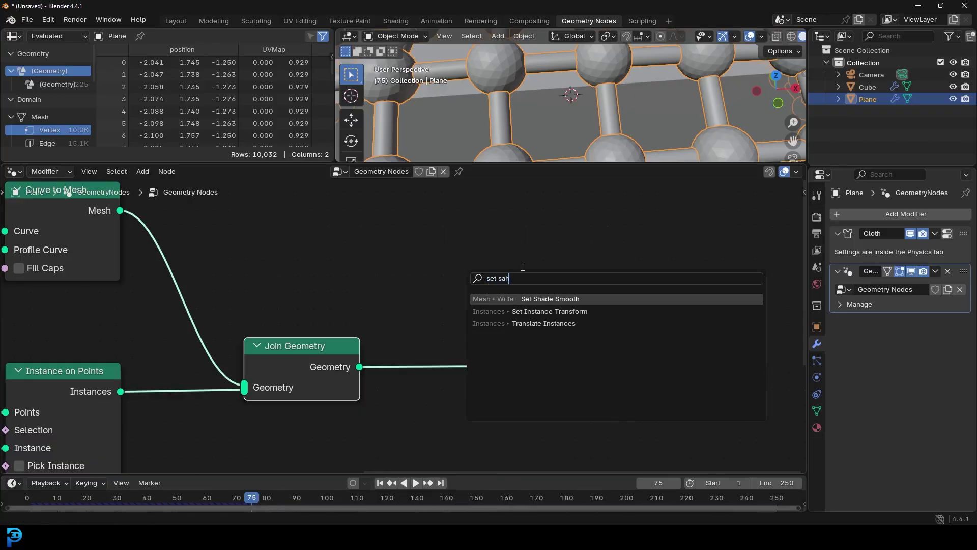
pyautogui.press('Return')
pyautogui.click(586, 338)
pyautogui.moveTo(586, 338); pyautogui.dragTo(433, 336, button='middle')
# Add a Set Material node before Group Output and show the Plane's material settings
pyautogui.hotkey('shift', 'a')
pyautogui.click(478, 274)
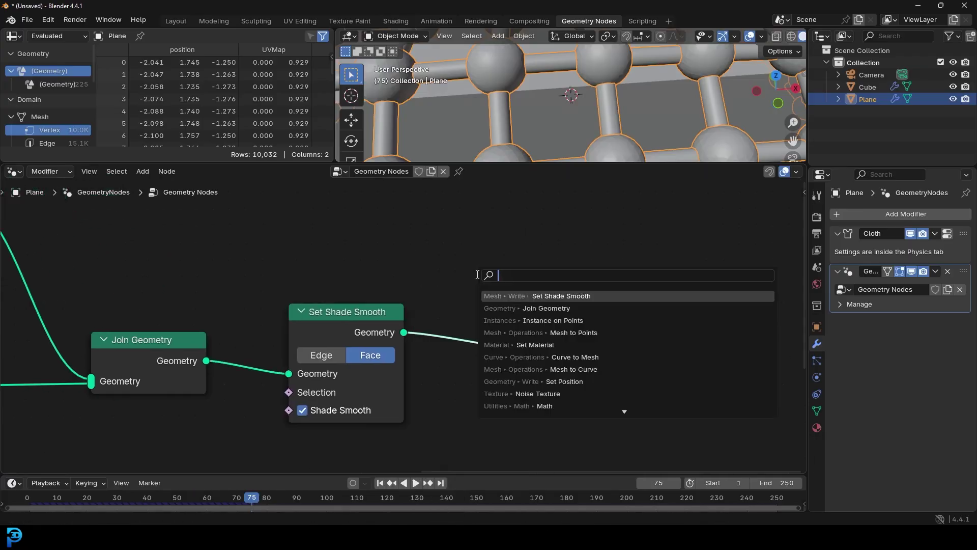
pyautogui.write('set ma')
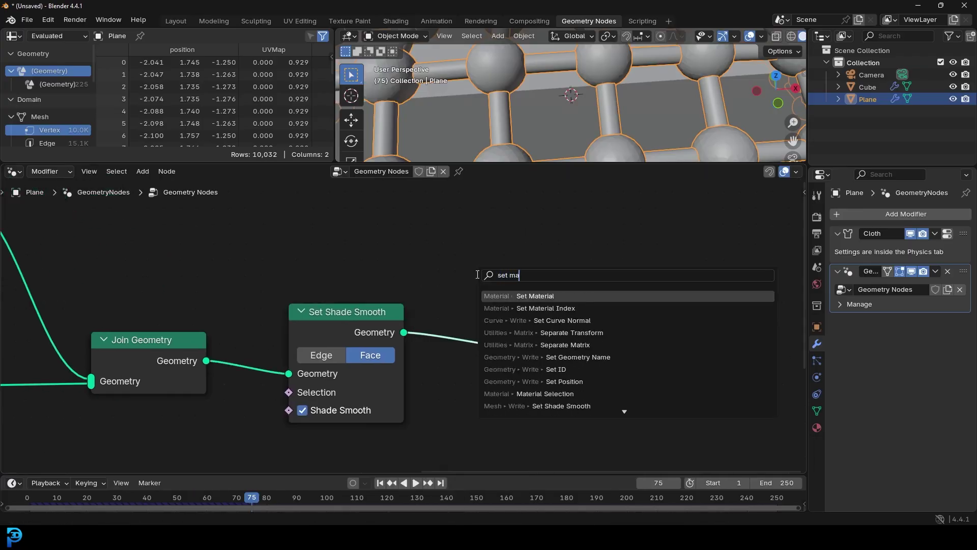
pyautogui.click(550, 296)
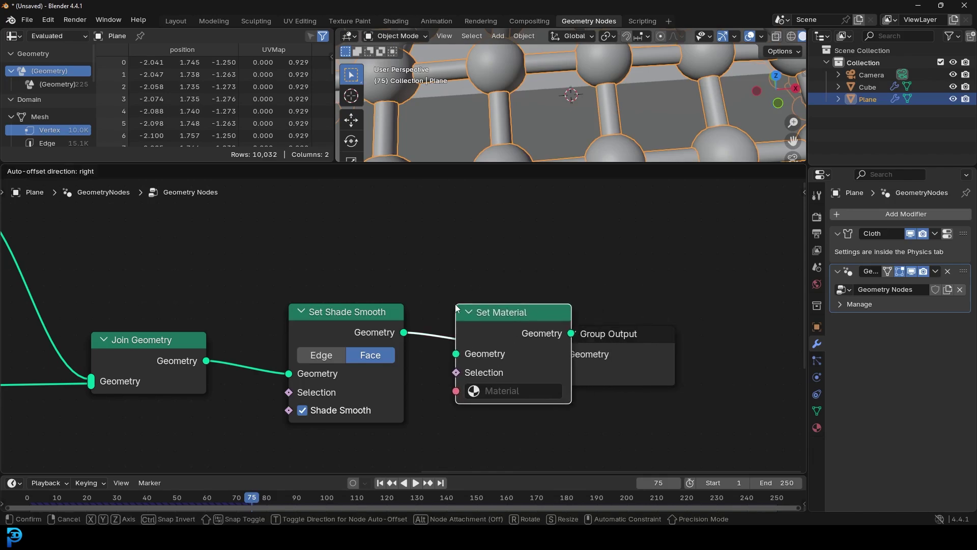
pyautogui.click(532, 300)
pyautogui.click(817, 428)
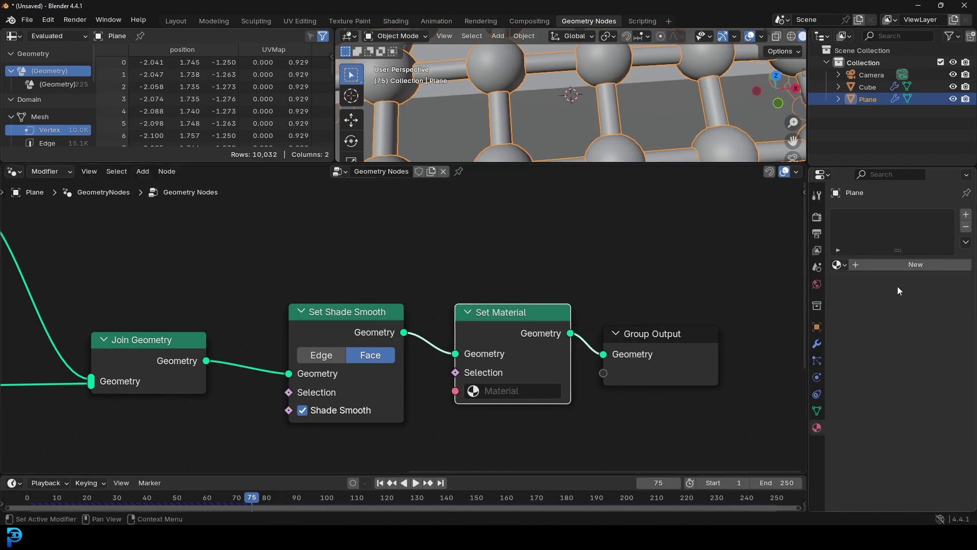
# Create a new material named 'metal' and select it in the Set Material node
pyautogui.click(901, 263)
pyautogui.doubleClick(889, 264)
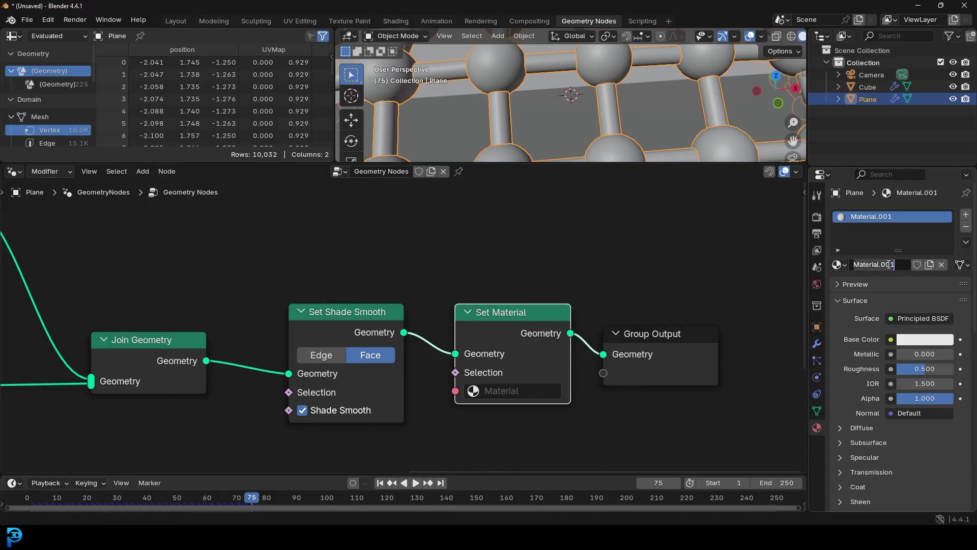
pyautogui.write('metal')
pyautogui.press('Return')
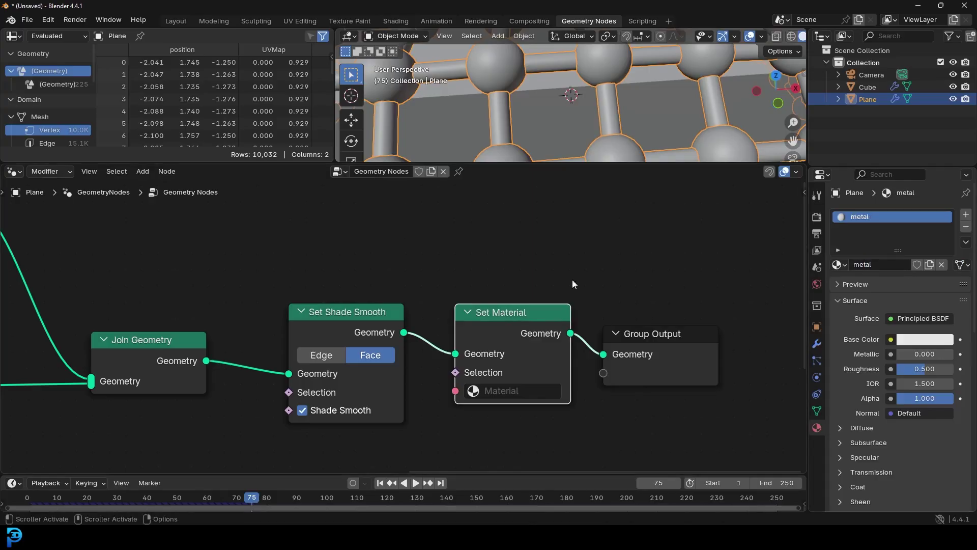
pyautogui.click(493, 389)
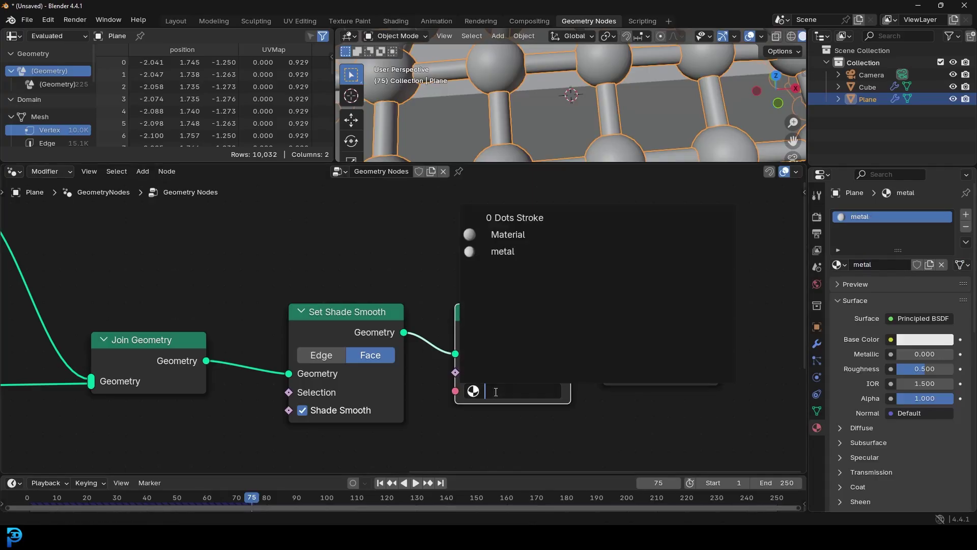
pyautogui.click(507, 252)
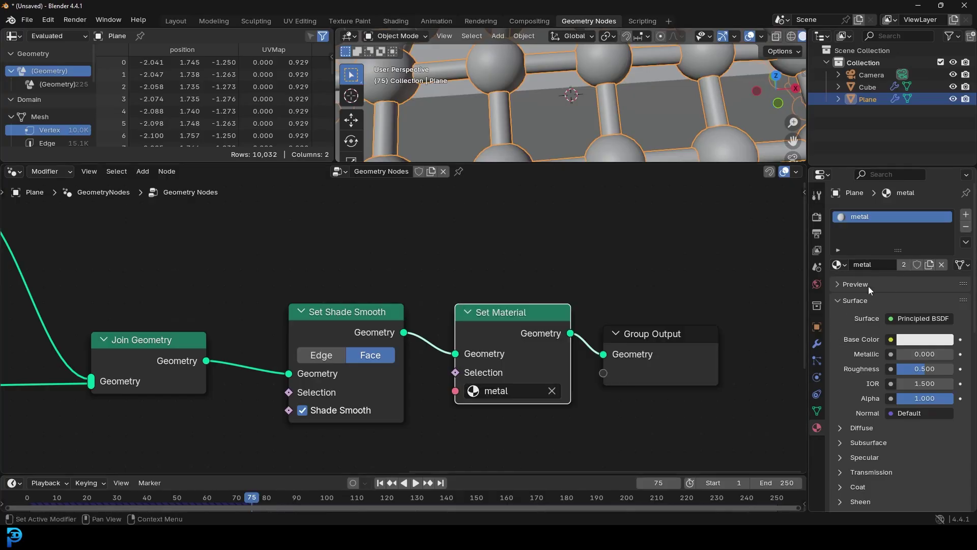
# Make the metal material fully metallic, roughness 0.252, with a pink base colour
pyautogui.moveTo(895, 353); pyautogui.dragTo(937, 368)
pyautogui.click(925, 339)
pyautogui.moveTo(904, 216); pyautogui.dragTo(898, 219)
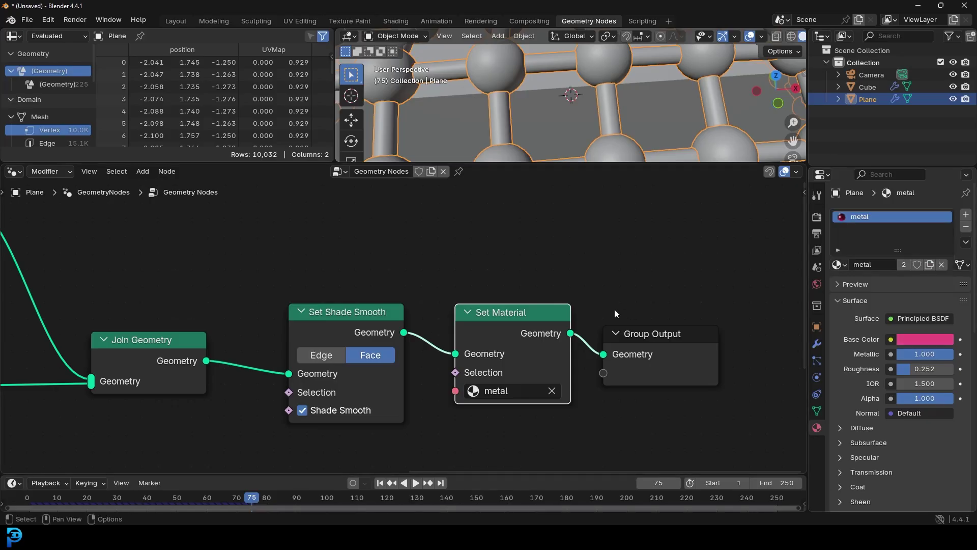
pyautogui.scroll(-5, 615, 309)
pyautogui.moveTo(371, 266); pyautogui.dragTo(407, 281, button='middle')
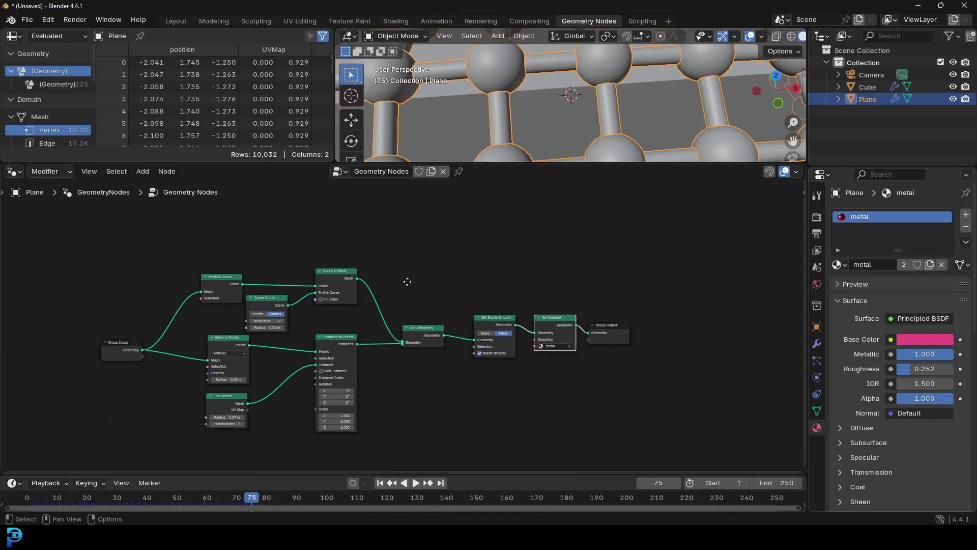
# In the Layout workspace, switch the render engine to Cycles with 45 max render samples
pyautogui.click(183, 19)
pyautogui.scroll(1, 435, 196)
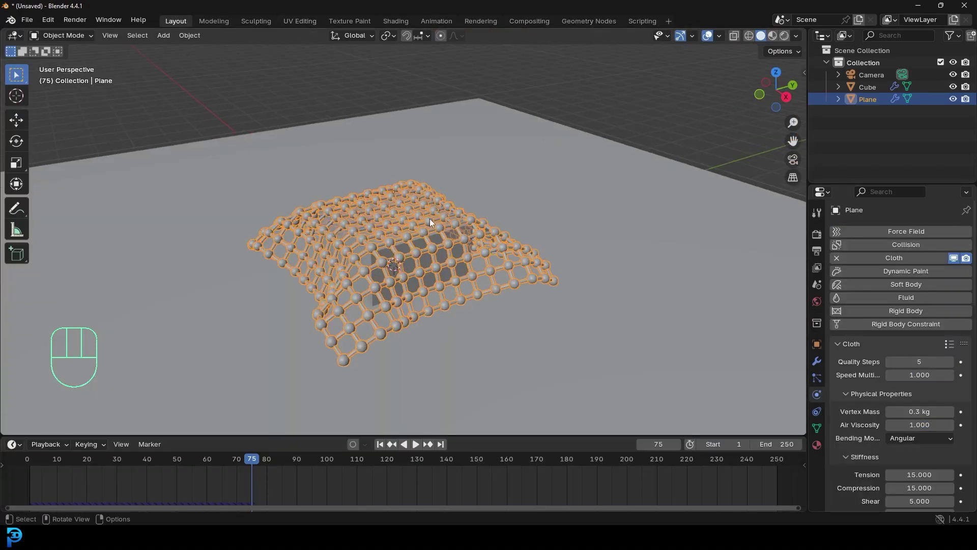
pyautogui.click(817, 234)
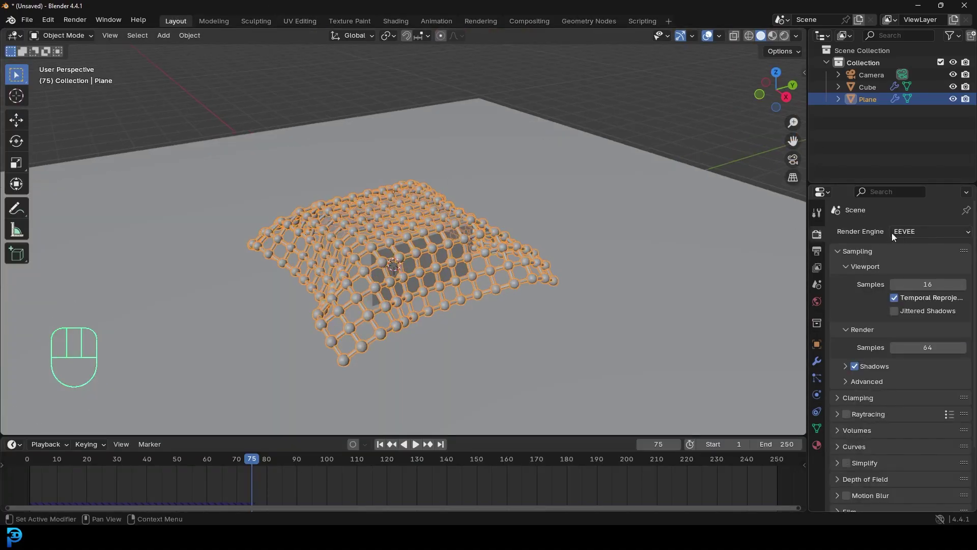
pyautogui.click(915, 230)
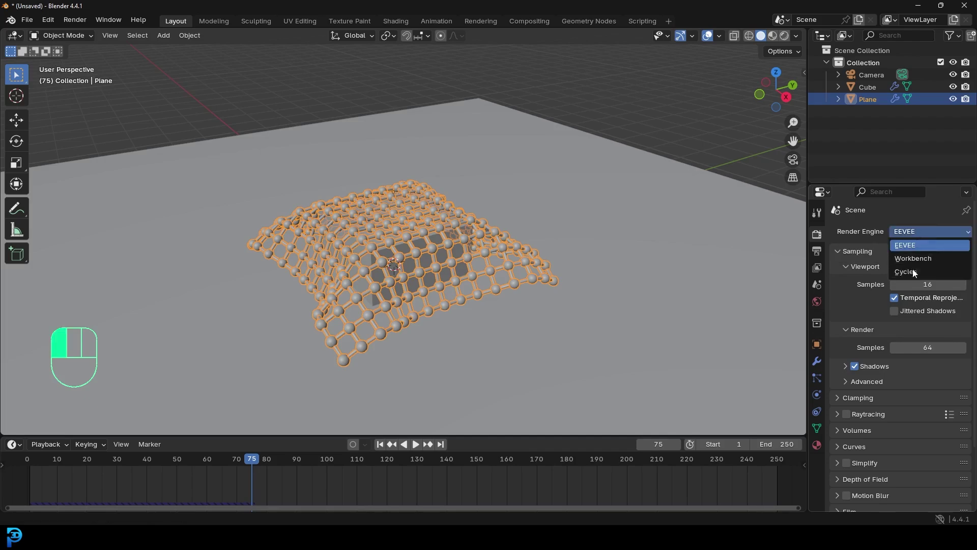
pyautogui.click(914, 272)
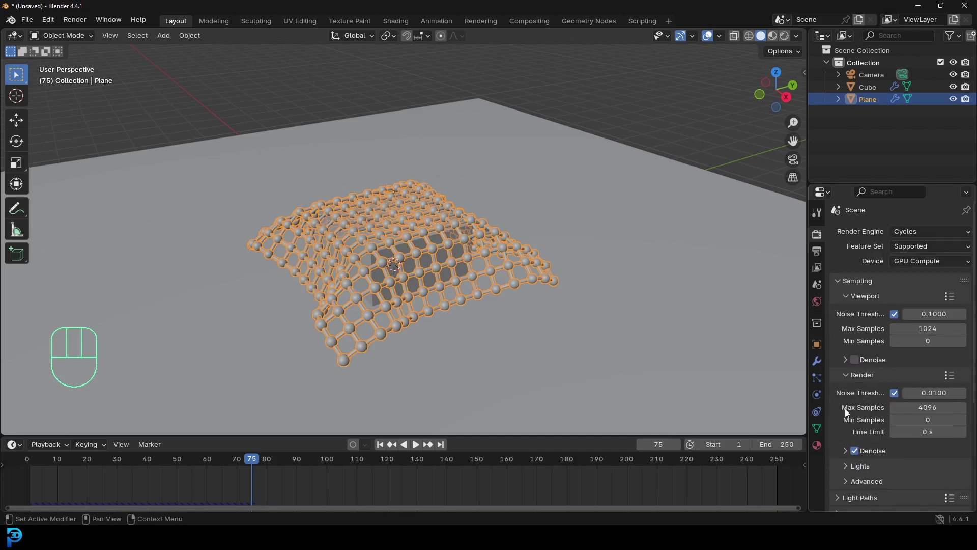
pyautogui.click(919, 407)
pyautogui.write('45')
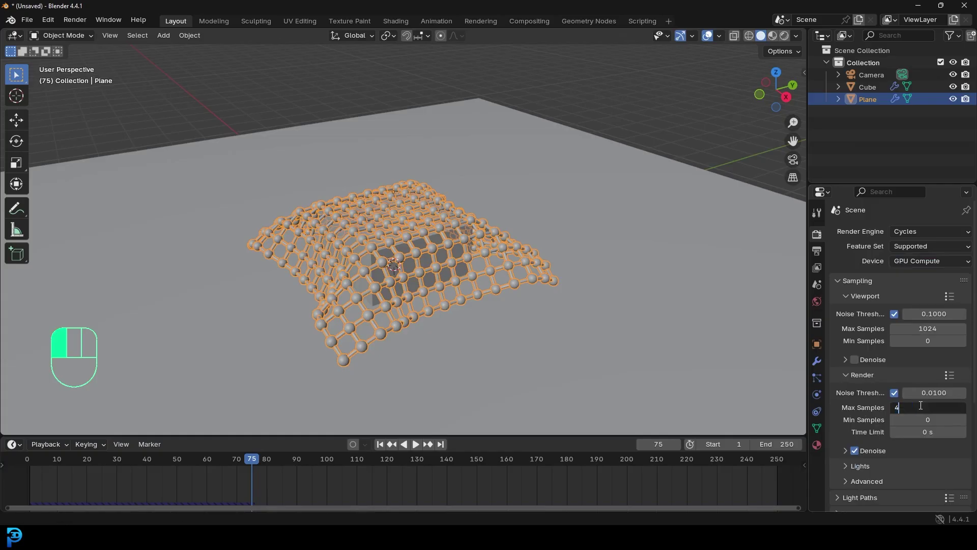
pyautogui.press('Return')
pyautogui.scroll(-4, 565, 261)
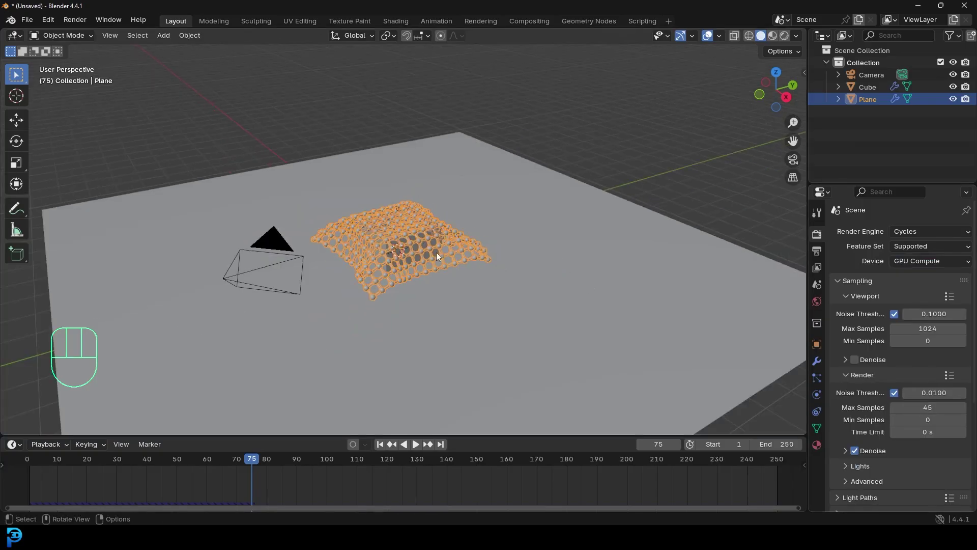
pyautogui.scroll(3, 436, 252)
pyautogui.hotkey('shift', 'a')
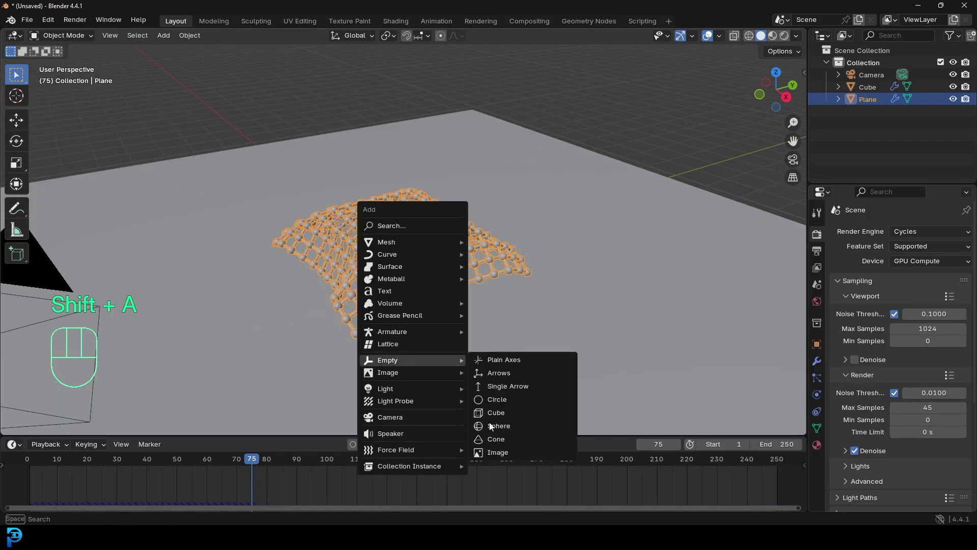
# Add an area light and raise it vertically high above the lattice
pyautogui.moveTo(443, 389)
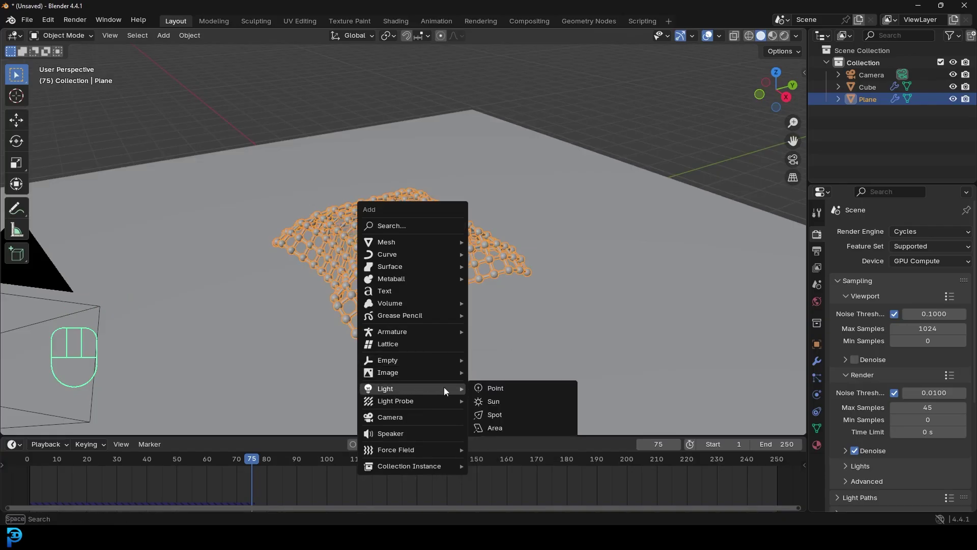
pyautogui.click(492, 430)
pyautogui.scroll(-3, 449, 324)
pyautogui.press('g')
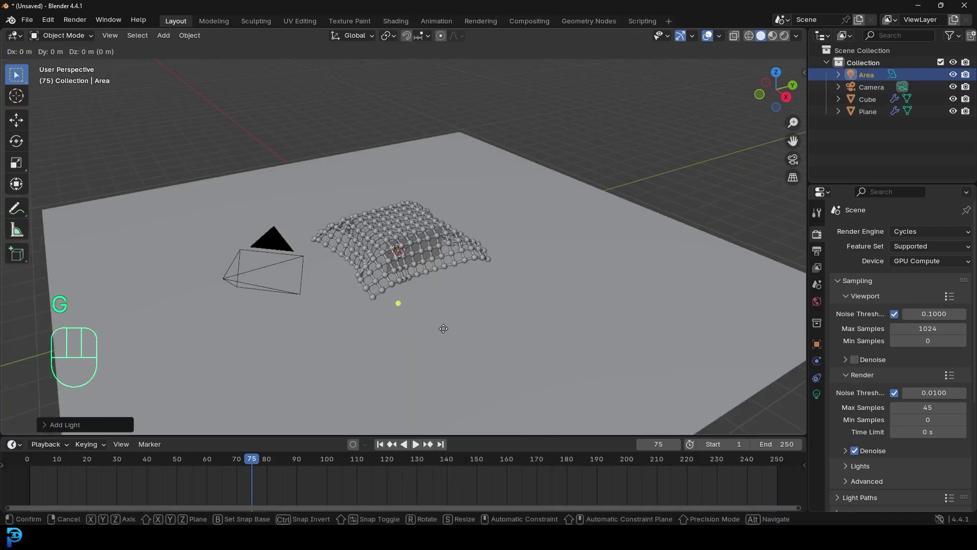
pyautogui.press('z')
pyautogui.click(434, 170)
pyautogui.scroll(3, 442, 214)
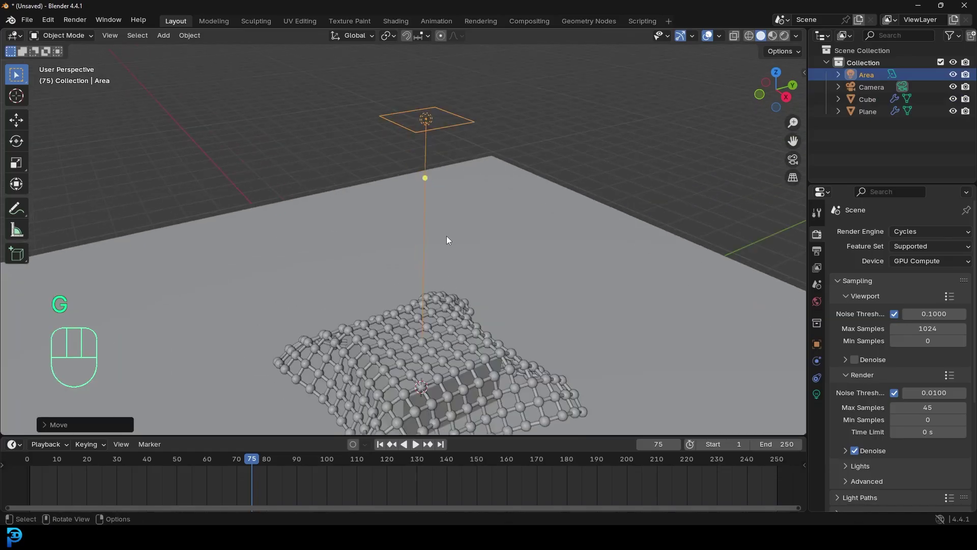
# Set the area light's power to 300 W and its size to about 3.96 m
pyautogui.click(817, 394)
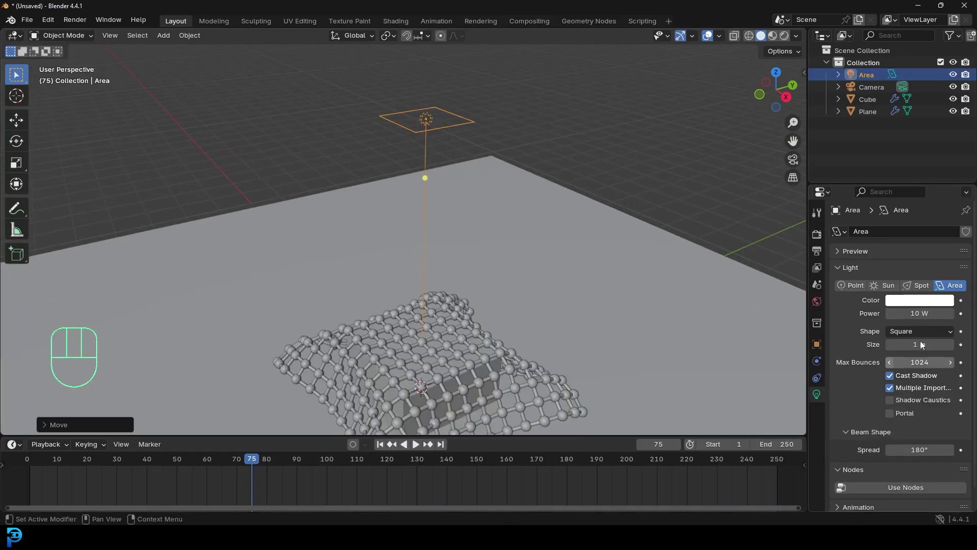
pyautogui.click(923, 313)
pyautogui.write('300')
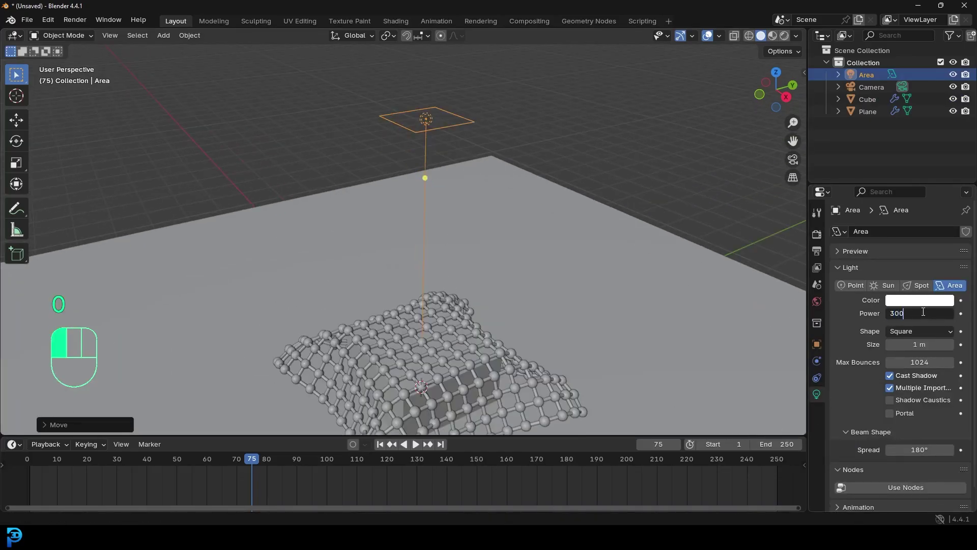
pyautogui.press('Return')
pyautogui.moveTo(916, 344); pyautogui.dragTo(957, 344)
pyautogui.scroll(-5, 533, 306)
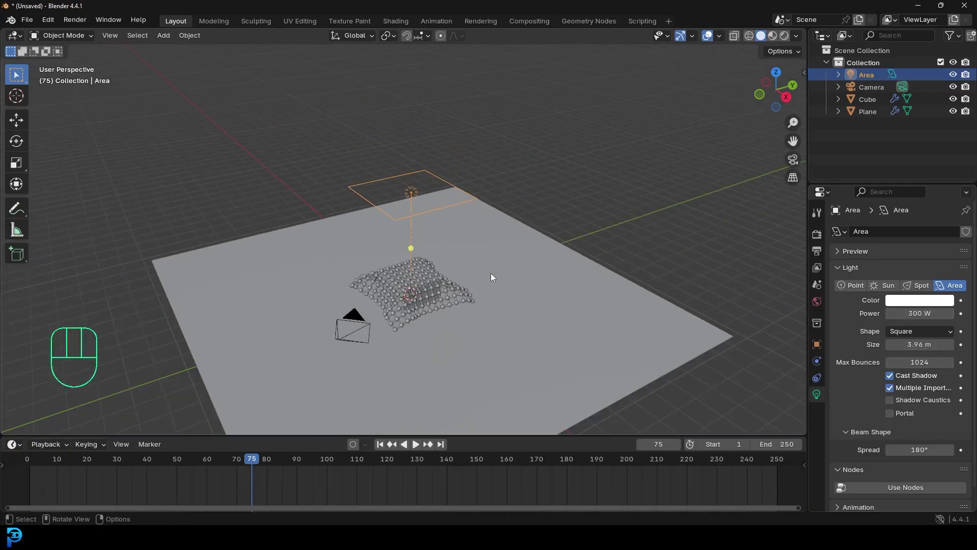
# Look through the camera and set its focal length to 120 mm
pyautogui.press('KP_0')
pyautogui.keyDown('shift'); pyautogui.moveTo(473, 276); pyautogui.dragTo(434, 306, button='middle'); pyautogui.keyUp('shift')
pyautogui.click(521, 189)
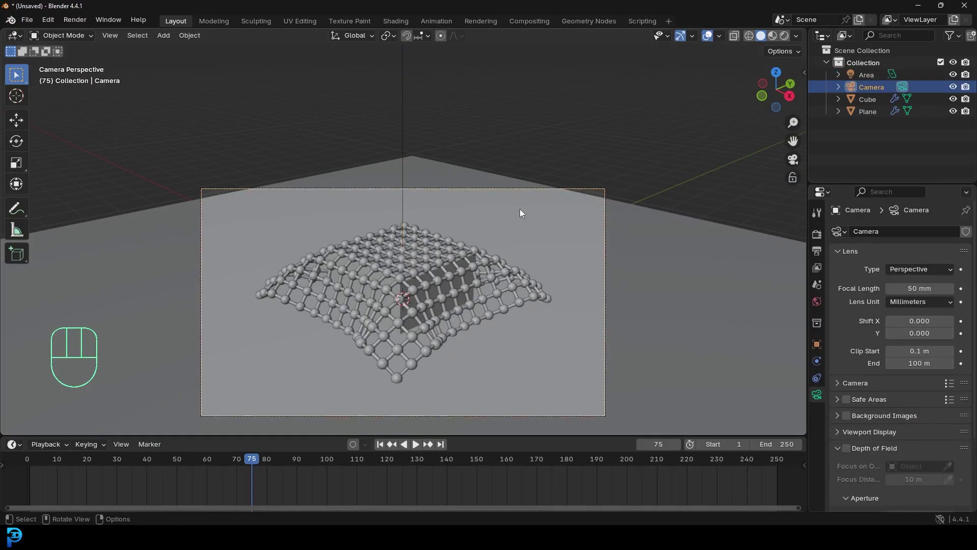
pyautogui.click(913, 289)
pyautogui.write('120')
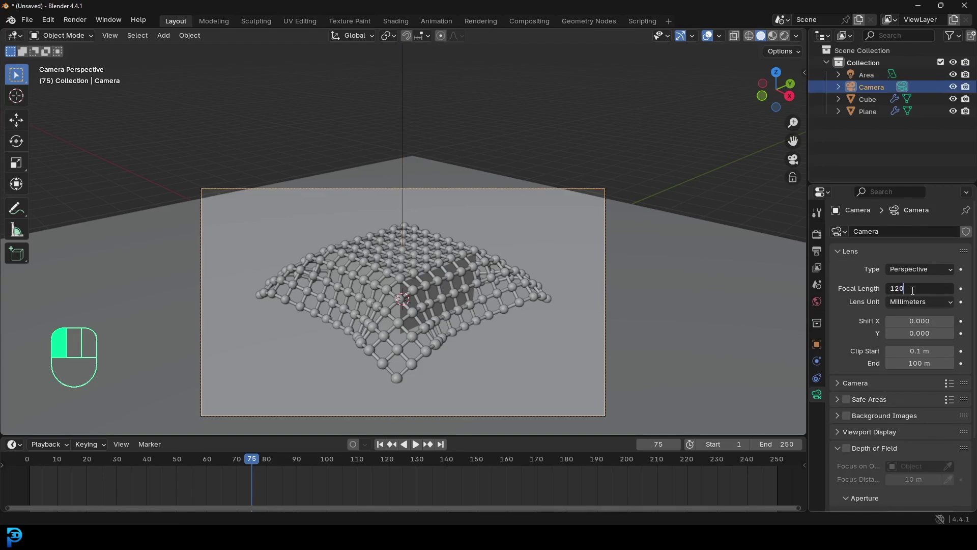
pyautogui.press('Return')
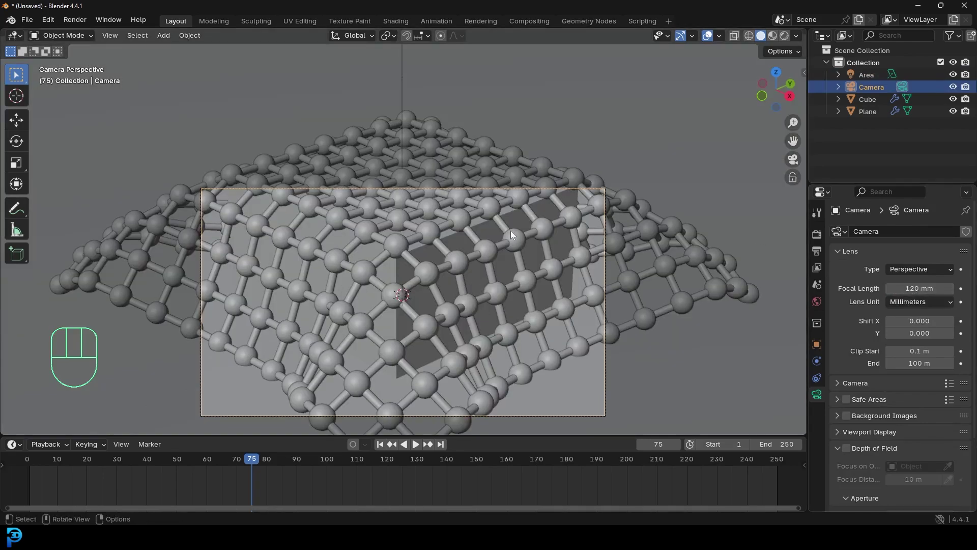
# Move the camera back and rotate it around the 3D cursor to frame the lattice
pyautogui.press('g')
pyautogui.press('g')
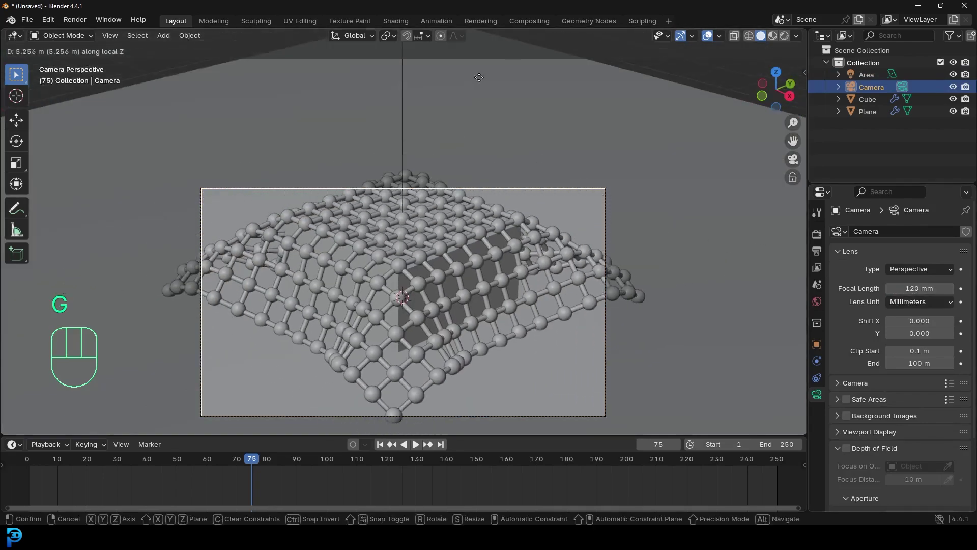
pyautogui.click(479, 194)
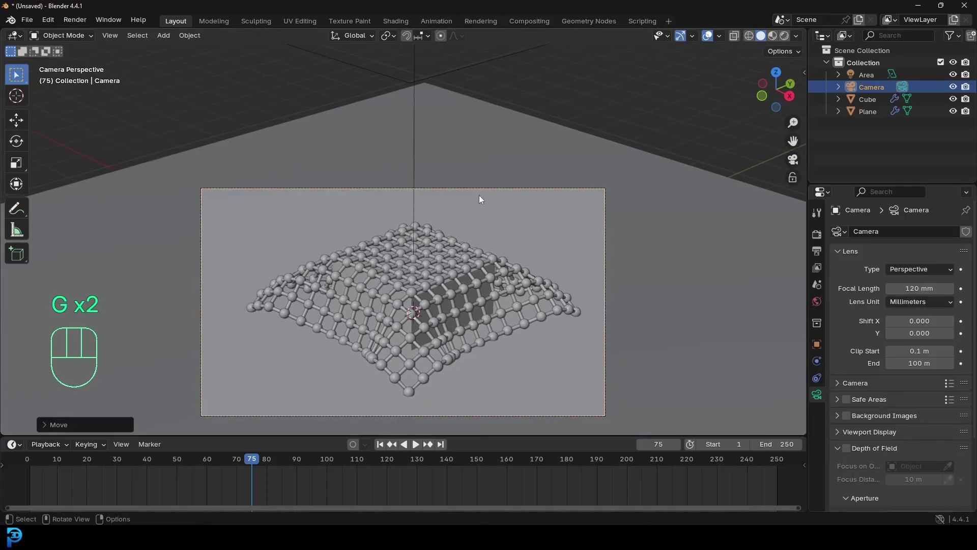
pyautogui.click(388, 35)
pyautogui.click(415, 78)
pyautogui.press('r')
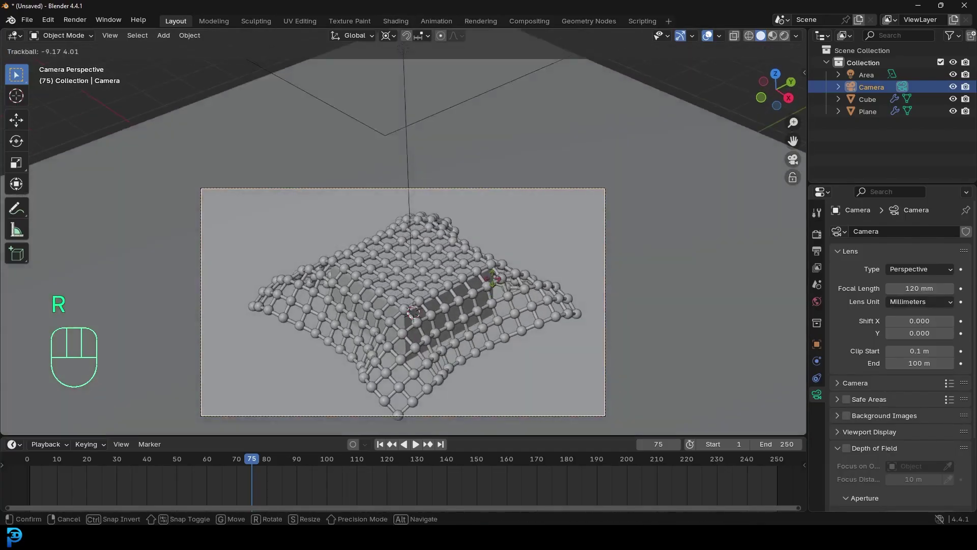
pyautogui.press('r')
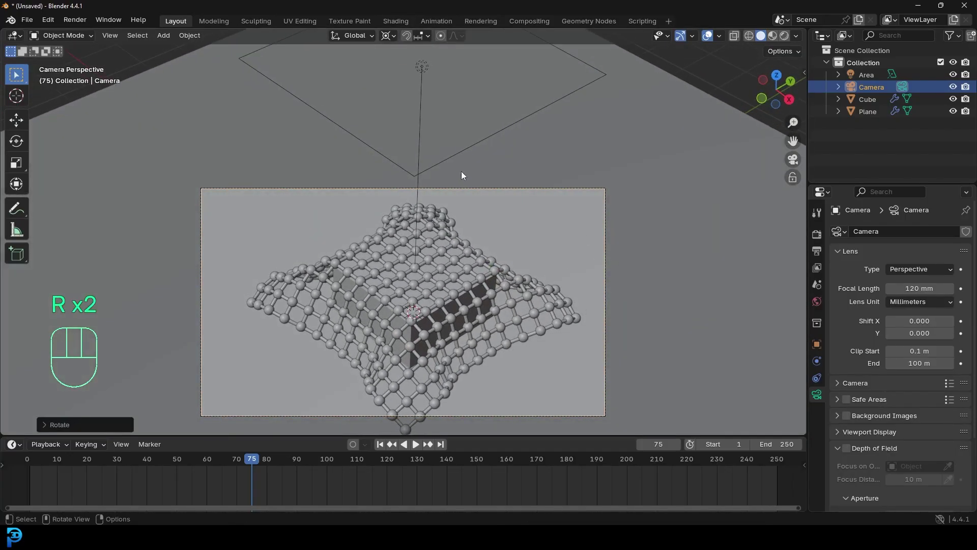
# Preview in Rendered shading, limited to a render region over the camera frame
pyautogui.press('z')
pyautogui.click(489, 169)
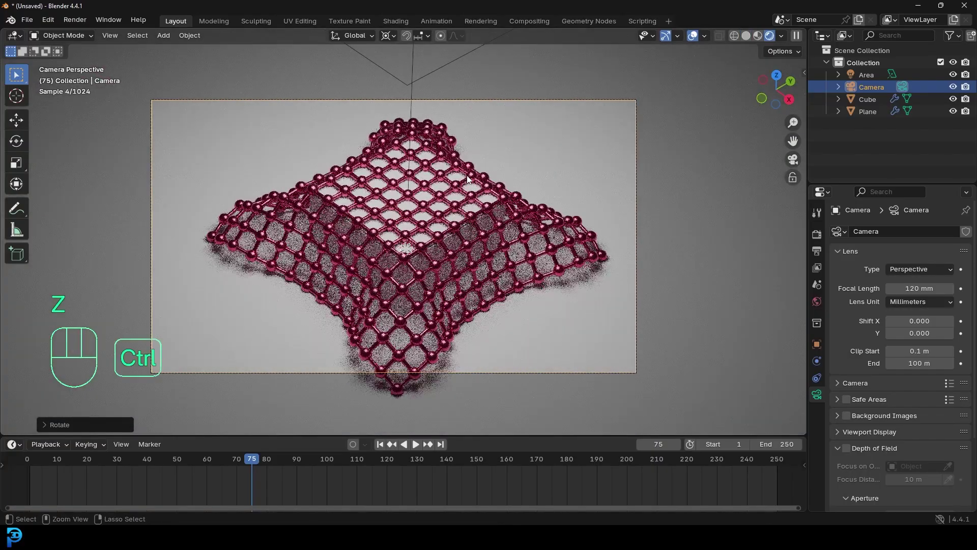
pyautogui.hotkey('ctrl', 'b')
pyautogui.moveTo(128, 76); pyautogui.dragTo(708, 402)
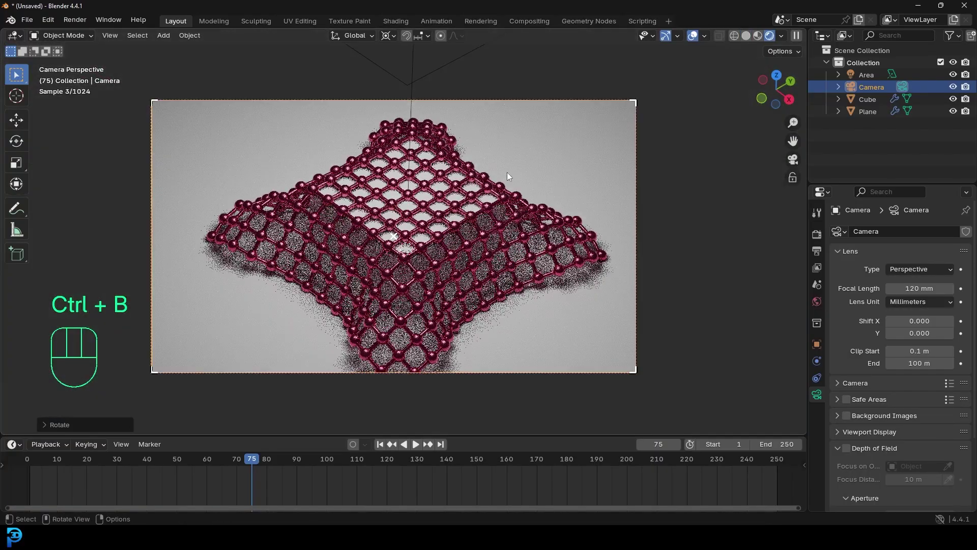
pyautogui.scroll(-5, 483, 106)
# Angle the area light and duplicate it as Area.001 to the upper left
pyautogui.click(414, 92)
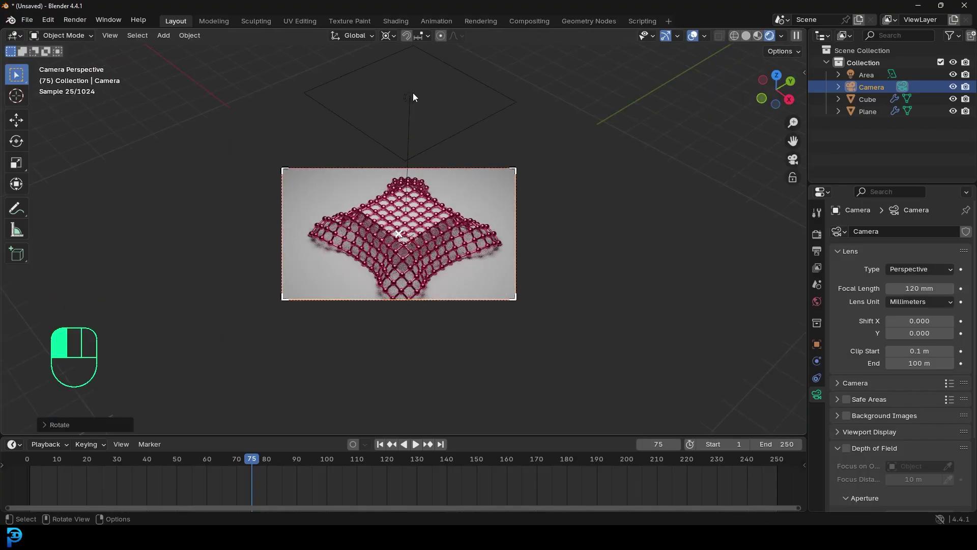
pyautogui.press('r')
pyautogui.press('r')
pyautogui.click(509, 118)
pyautogui.hotkey('shift', 'd')
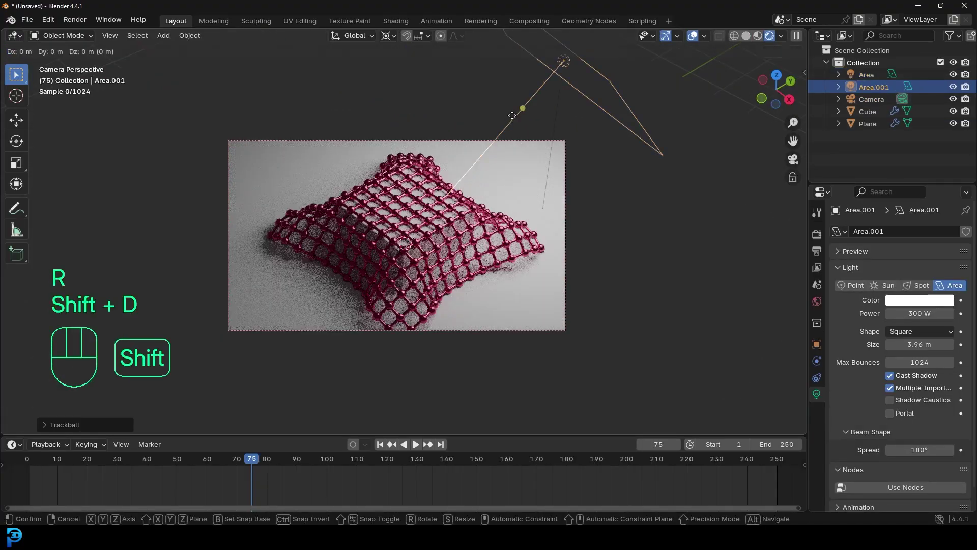
pyautogui.click(181, 136)
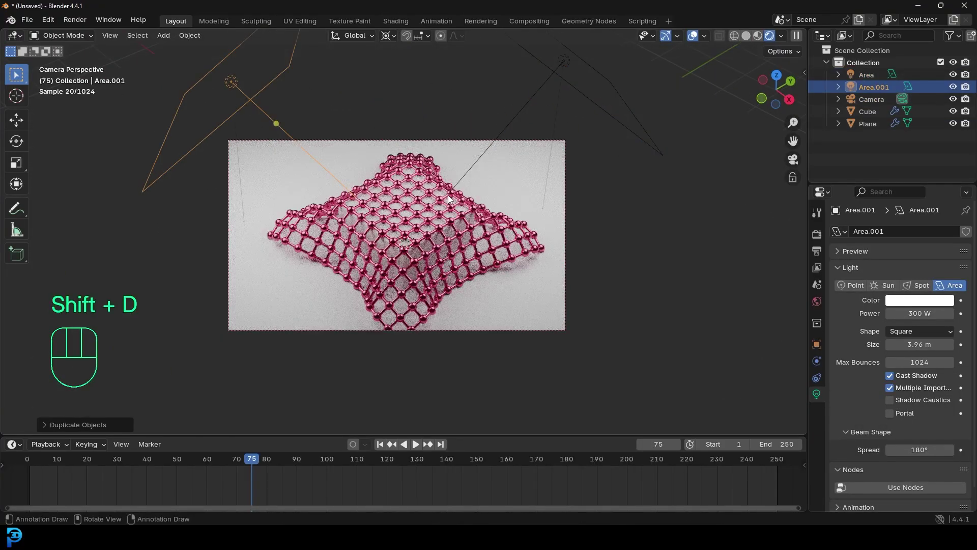
# Switch the viewport back to solid shading
pyautogui.scroll(2, 468, 206)
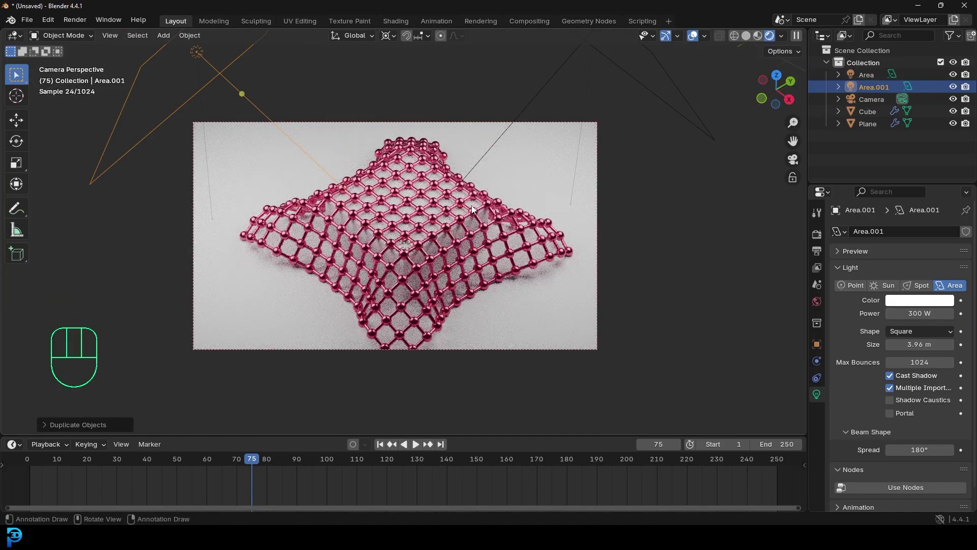
pyautogui.scroll(2, 484, 178)
pyautogui.press('z')
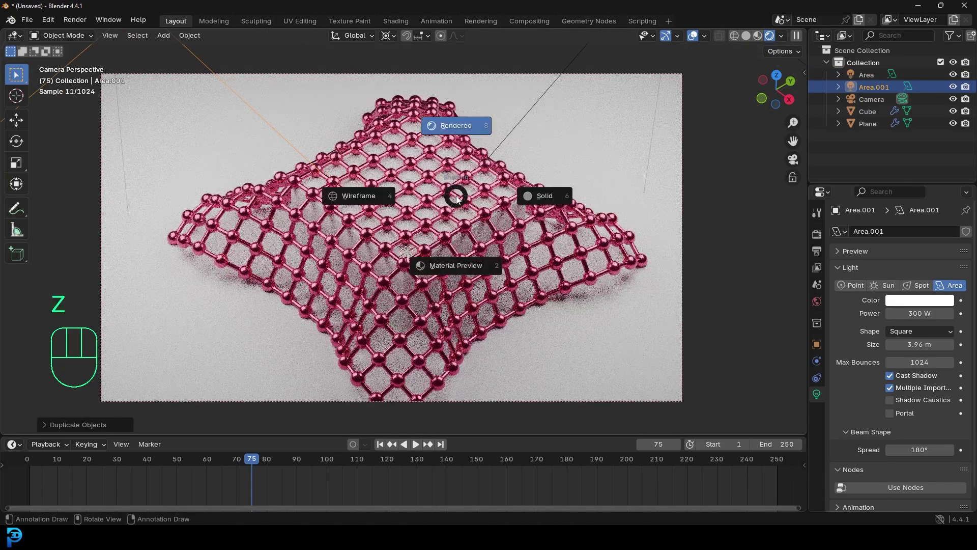
pyautogui.click(565, 197)
# Save the scene to the Desktop as Untitled3.blend
pyautogui.hotkey('ctrl', 's')
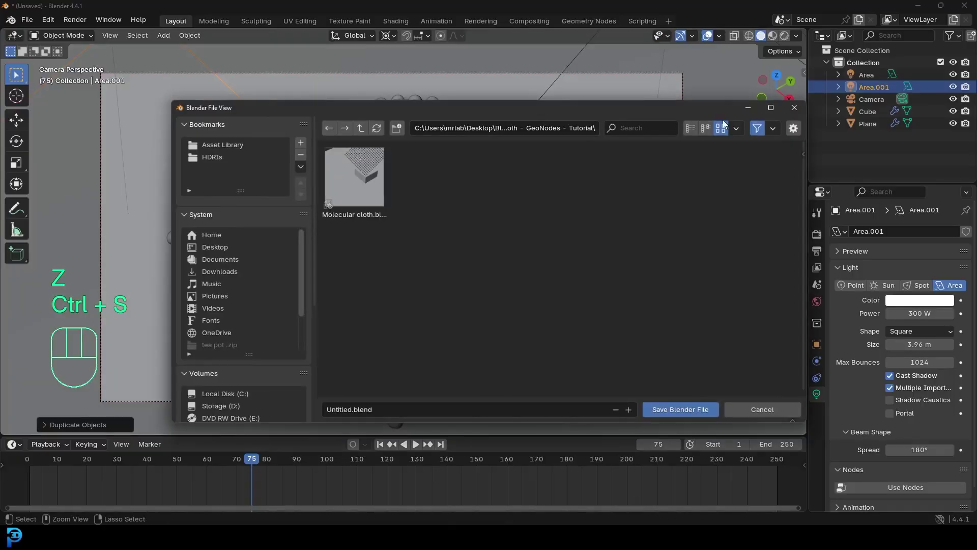
pyautogui.click(267, 248)
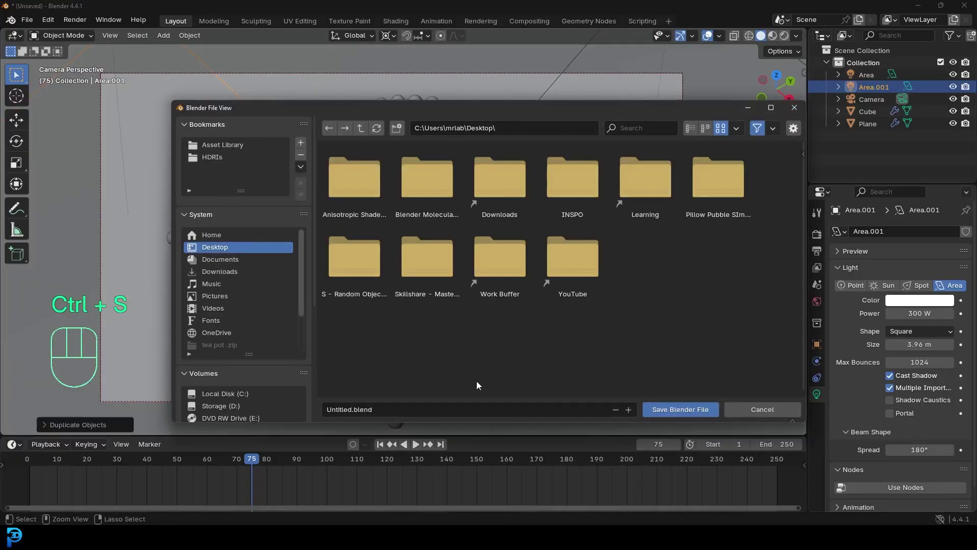
pyautogui.click(629, 410)
pyautogui.click(680, 409)
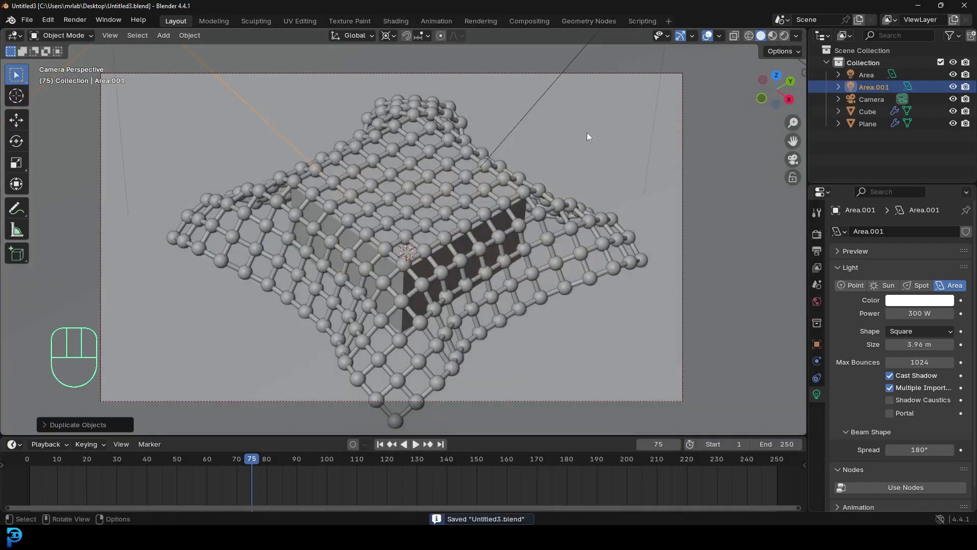
pyautogui.scroll(-3, 565, 148)
# Replace the Cube's material with a new Material.001 using a Checker Texture base colour
pyautogui.click(517, 171)
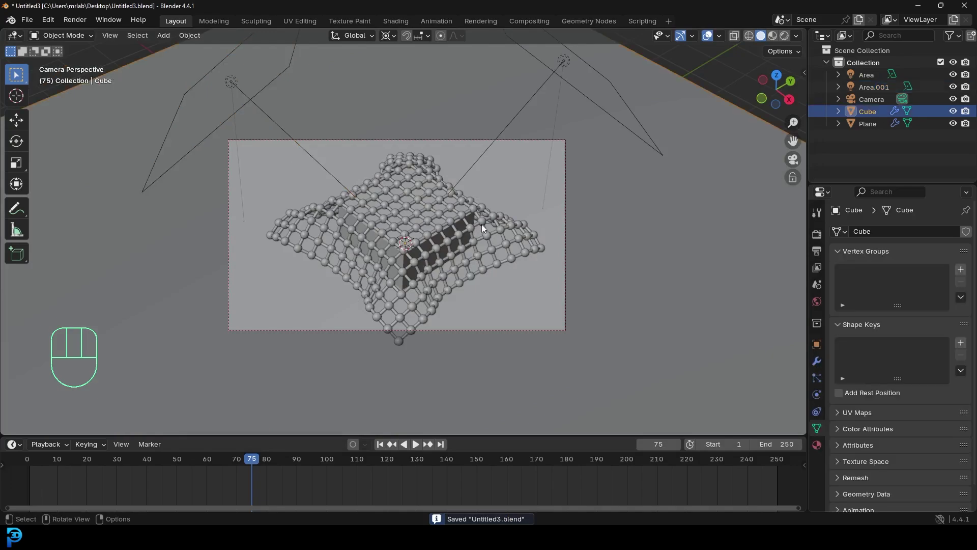
pyautogui.click(816, 447)
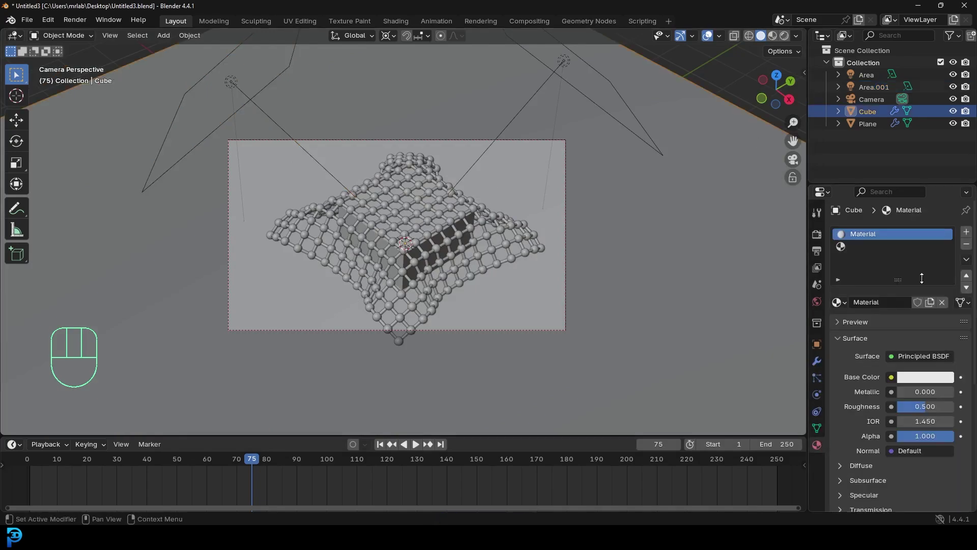
pyautogui.click(966, 245)
pyautogui.click(967, 244)
pyautogui.click(890, 280)
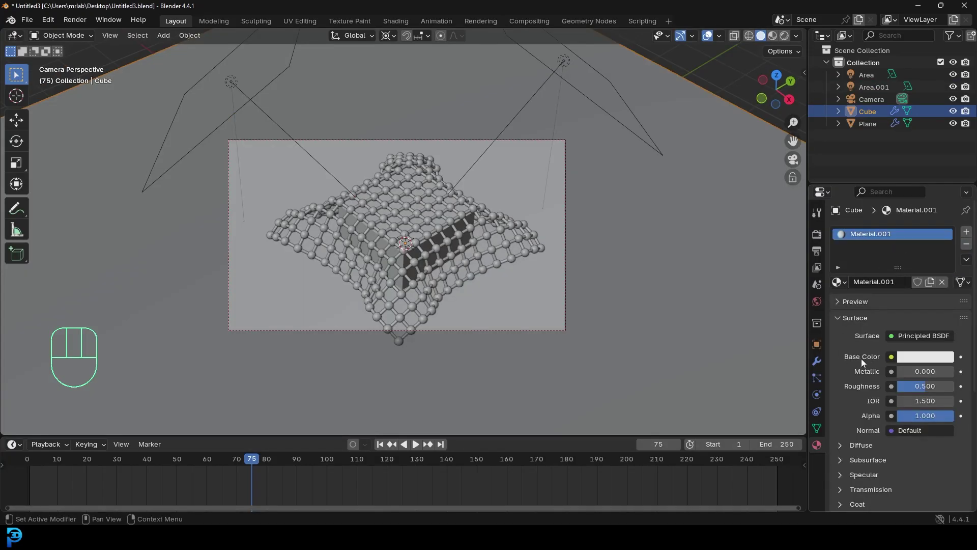
pyautogui.click(892, 357)
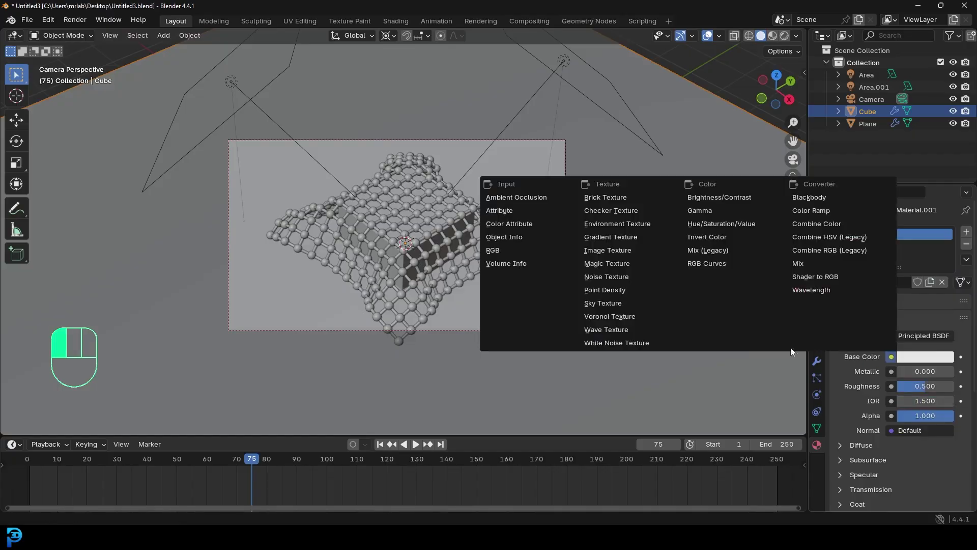
pyautogui.click(631, 210)
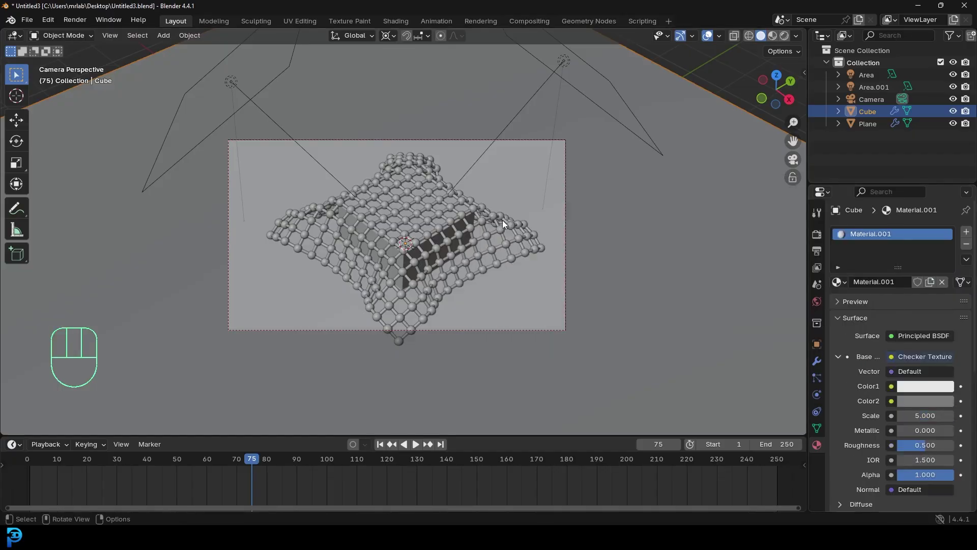
# Preview in rendered shading, set the checker scale to 21.8, and darken its first colour
pyautogui.scroll(1, 493, 225)
pyautogui.press('z')
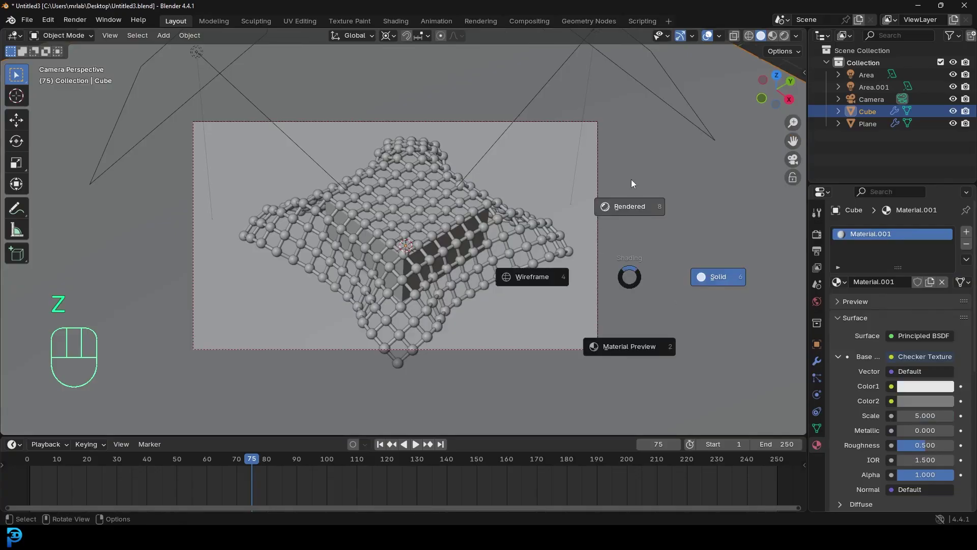
pyautogui.click(639, 211)
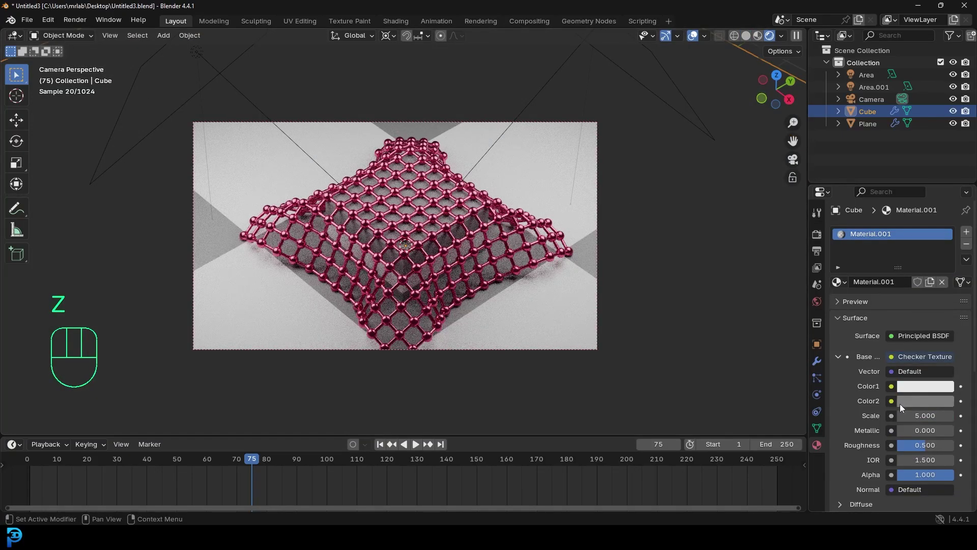
pyautogui.moveTo(924, 415); pyautogui.dragTo(975, 416)
pyautogui.click(923, 389)
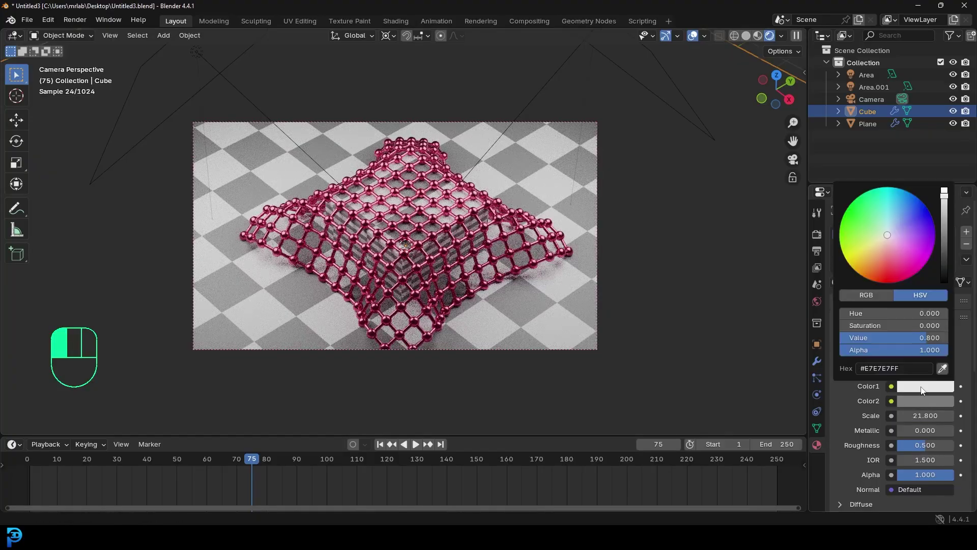
pyautogui.click(941, 261)
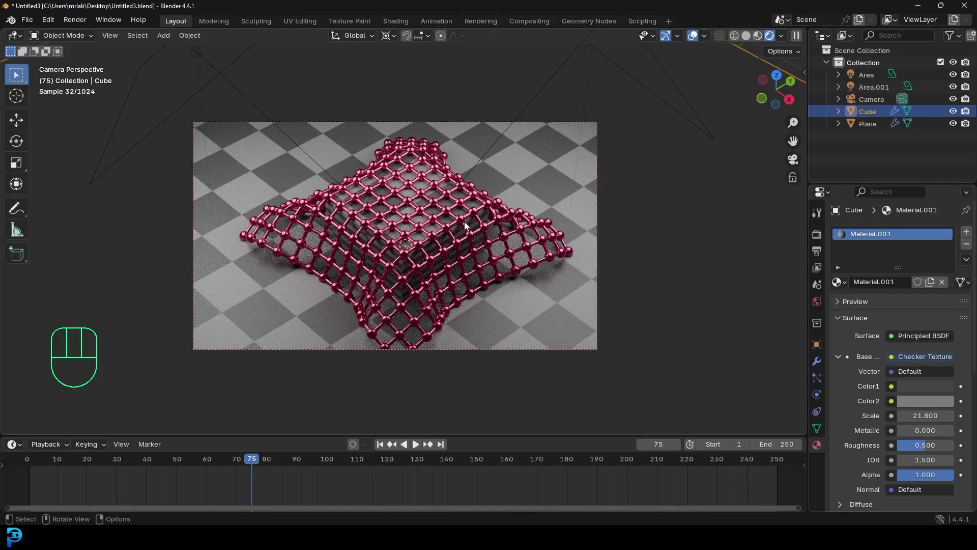
# In solid shading, bake the Plane's cloth cache for all 250 frames
pyautogui.press('z')
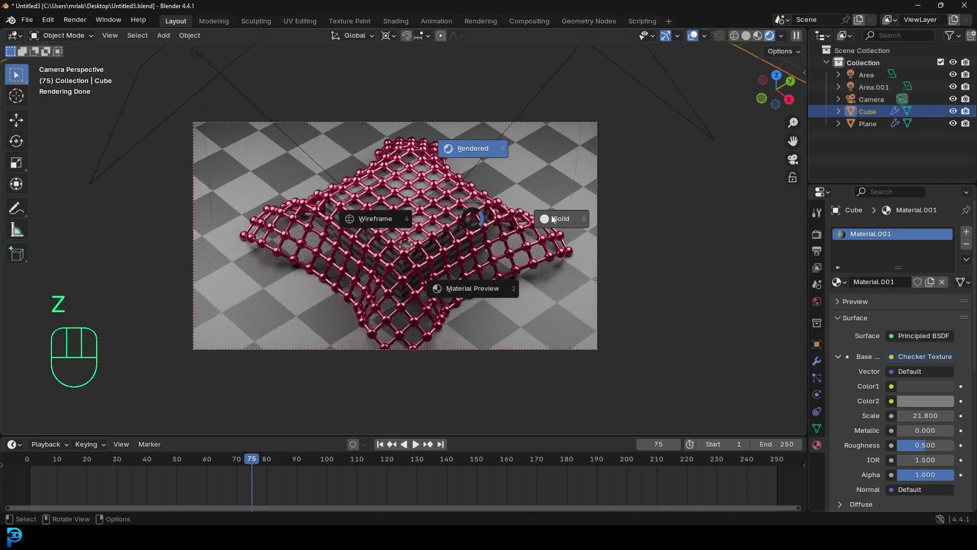
pyautogui.click(491, 215)
pyautogui.click(499, 217)
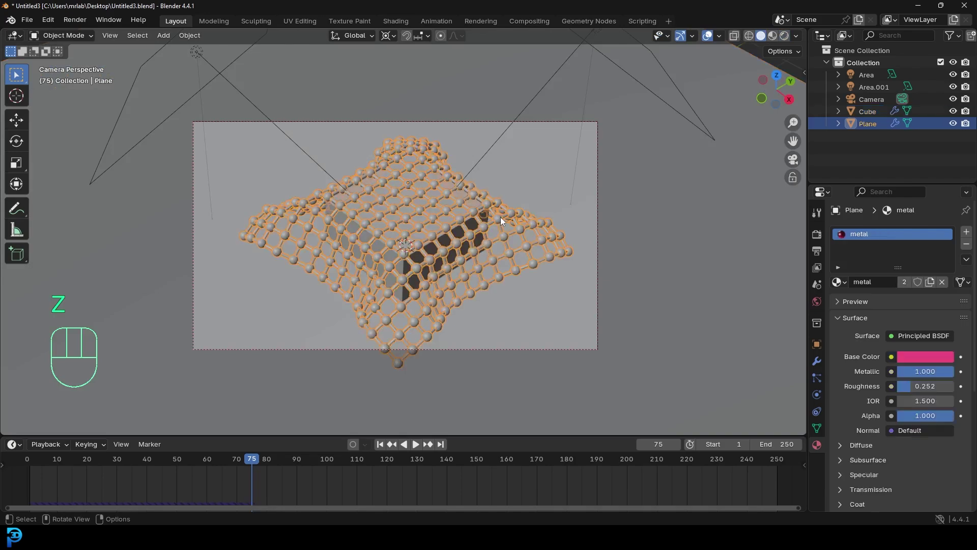
pyautogui.click(817, 394)
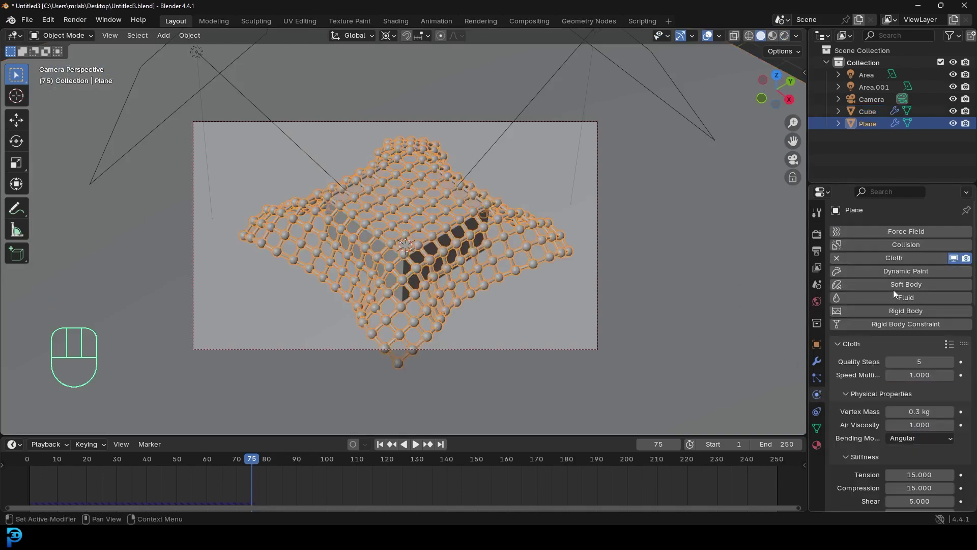
pyautogui.scroll(-15, 866, 372)
pyautogui.scroll(-5, 868, 380)
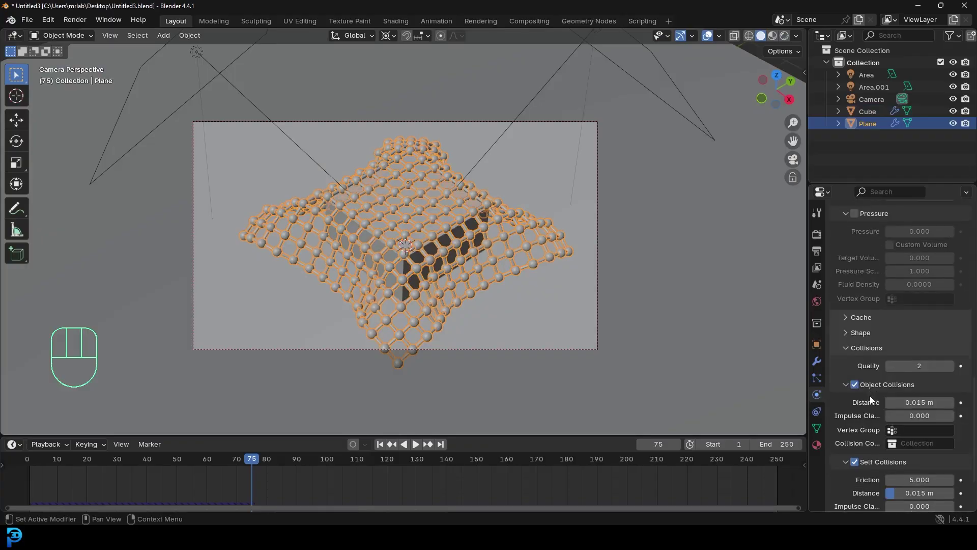
pyautogui.click(851, 314)
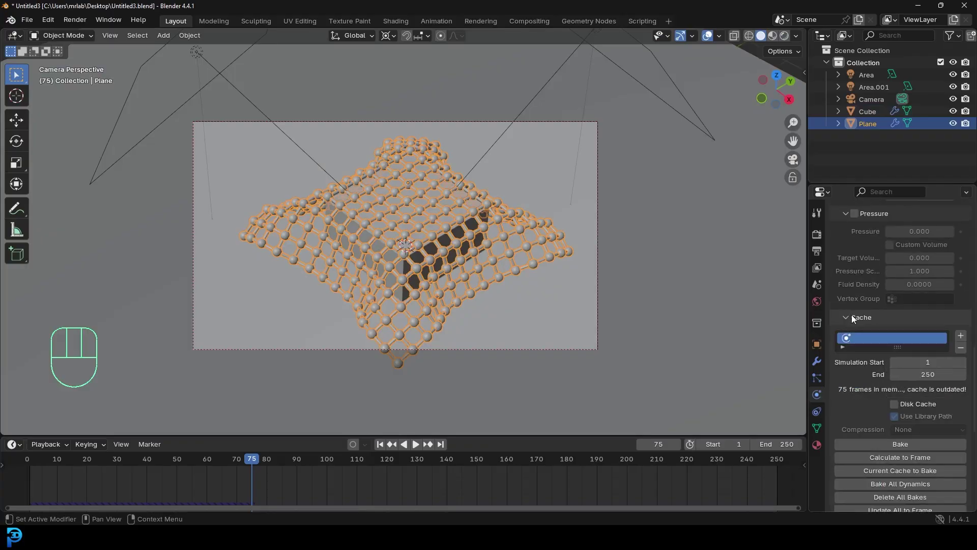
pyautogui.click(901, 444)
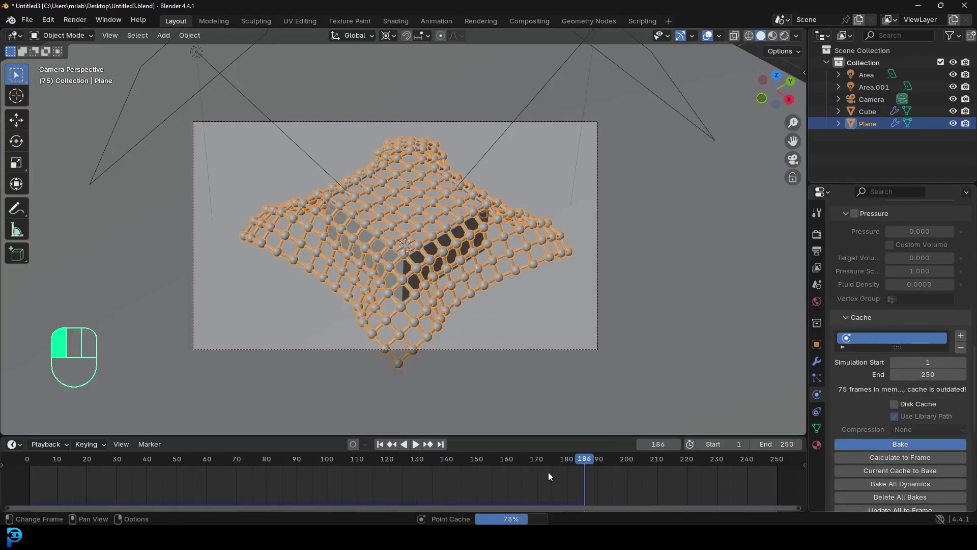
# Rewind the timeline and play the cloth draping animation
pyautogui.scroll(-2, 532, 482)
pyautogui.moveTo(277, 455); pyautogui.dragTo(121, 463)
pyautogui.press('space')
pyautogui.hotkey('alt', 'a')
pyautogui.scroll(-2, 438, 295)
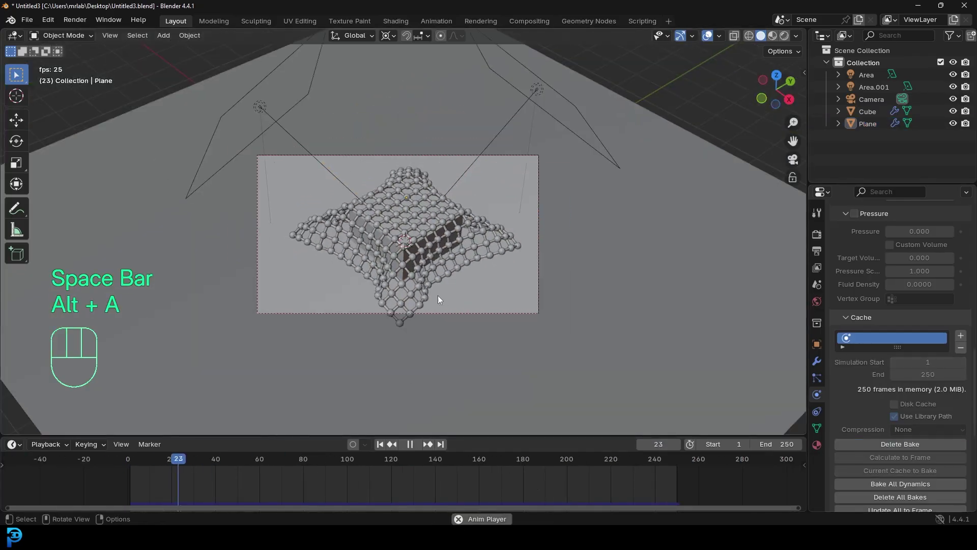
pyautogui.moveTo(438, 299); pyautogui.dragTo(445, 255, button='middle')
pyautogui.scroll(3, 509, 270)
# Stop playback, return to the first frame, and delete the Plane's cloth bake
pyautogui.press('space')
pyautogui.hotkey('shift', 'Left')
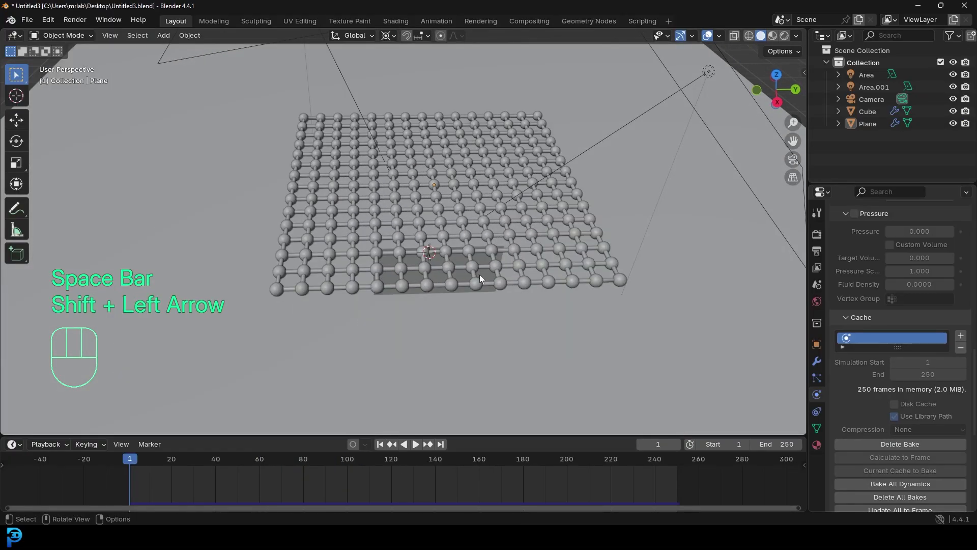
pyautogui.click(479, 274)
pyautogui.click(898, 444)
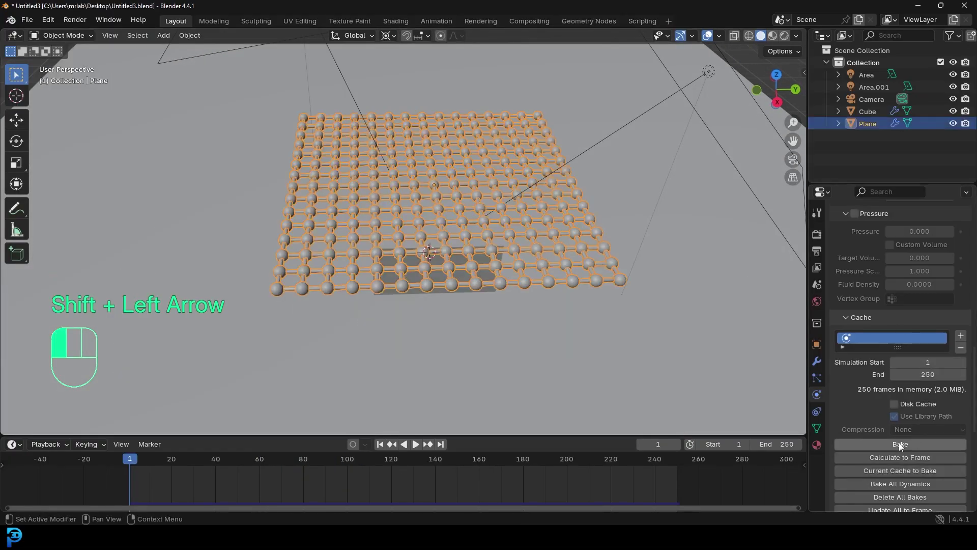
# In front view, rotate the cloth diagonally, raise it above the cube, and change the pivot point
pyautogui.press('KP_1')
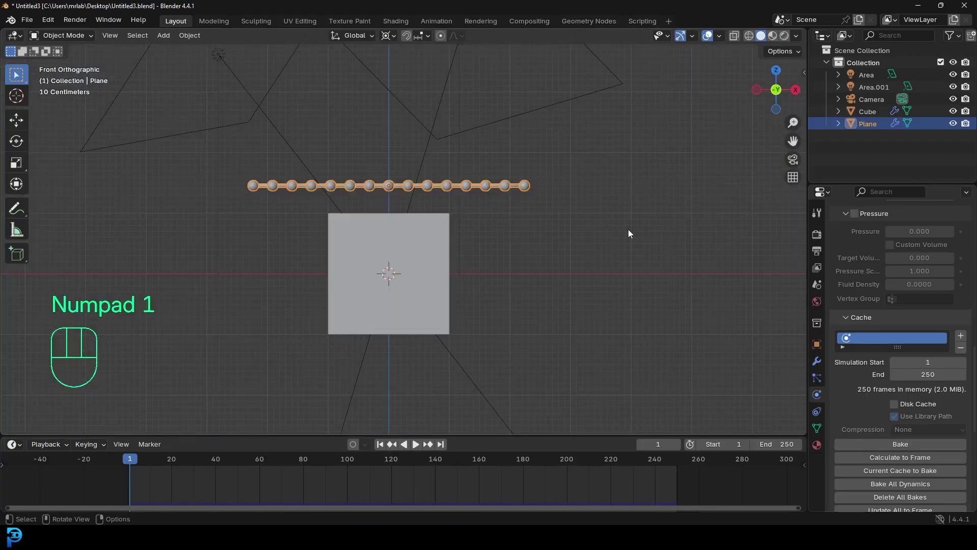
pyautogui.press('r')
pyautogui.click(594, 79)
pyautogui.press('g')
pyautogui.click(594, 57)
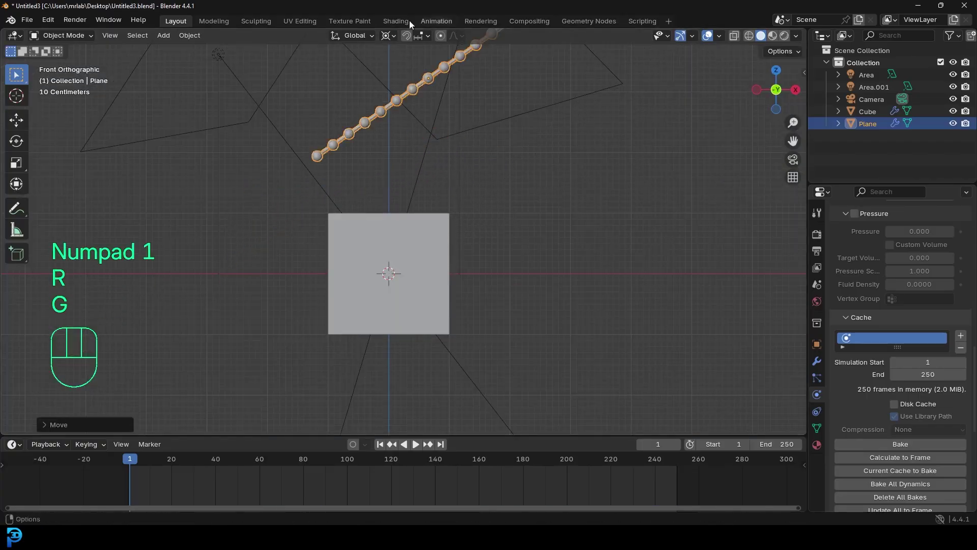
pyautogui.click(387, 35)
pyautogui.click(413, 105)
# Tilt the cloth freely in camera view and re-bake the cloth simulation
pyautogui.press('KP_0')
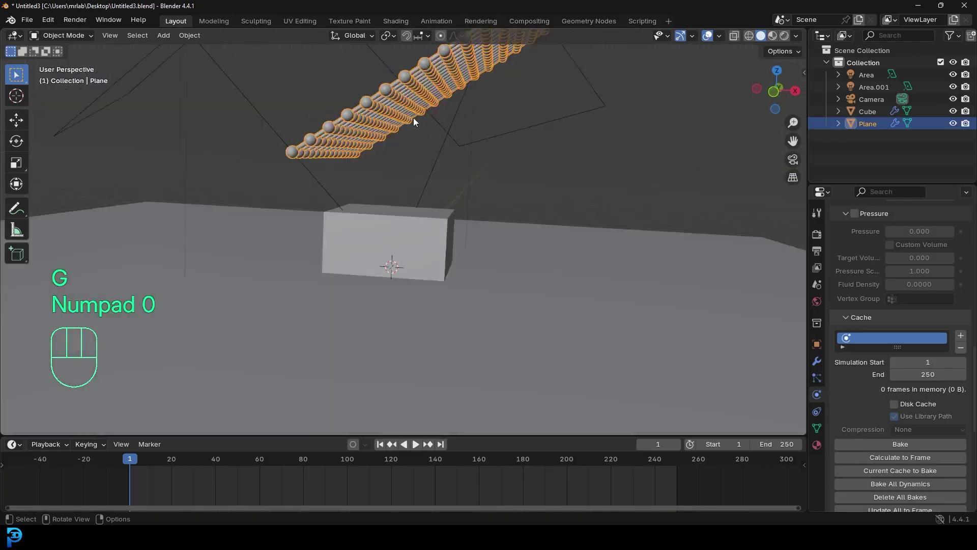
pyautogui.press('r')
pyautogui.press('r')
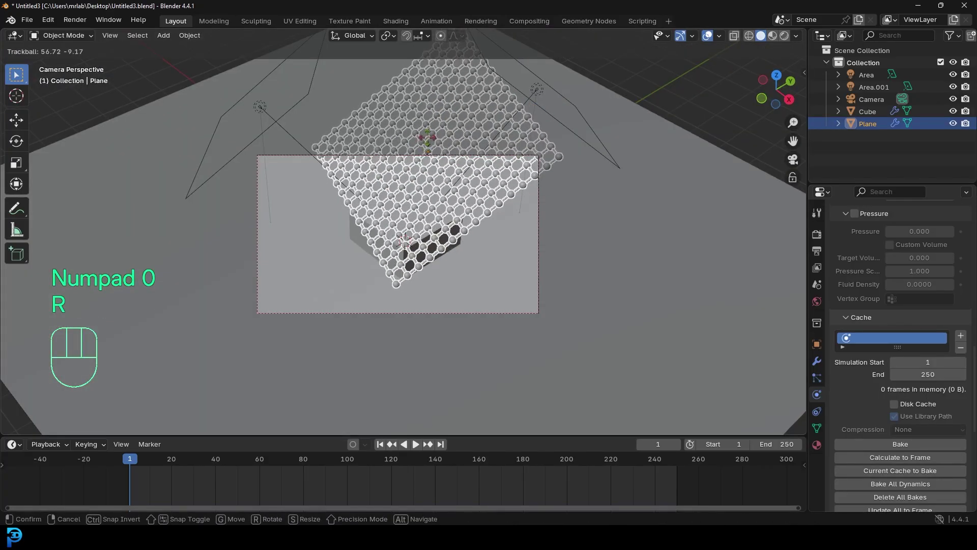
pyautogui.click(437, 229)
pyautogui.scroll(2, 437, 230)
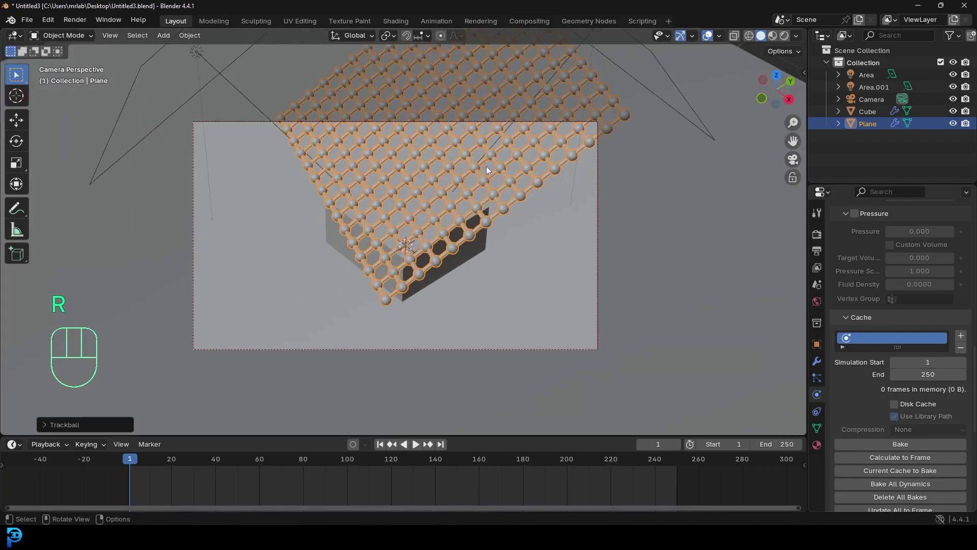
pyautogui.click(892, 445)
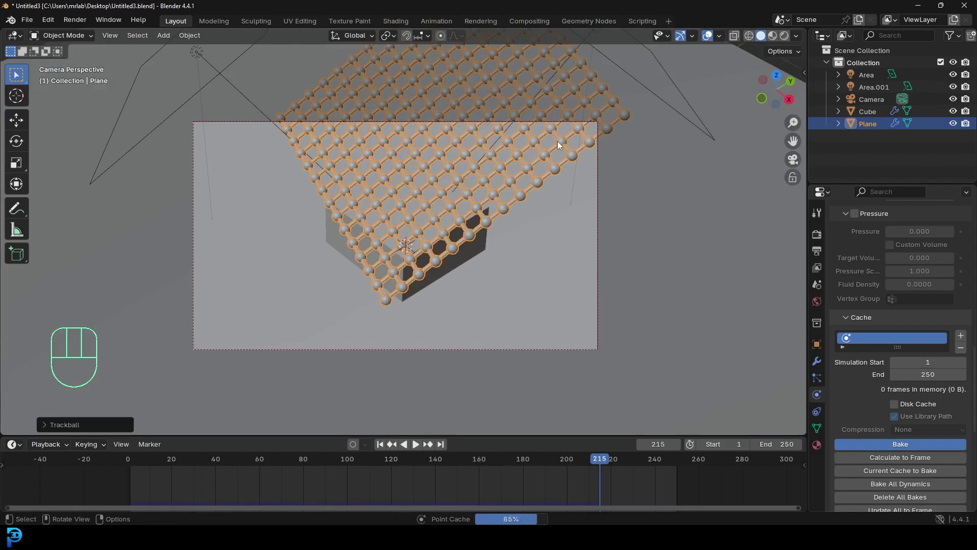
# Play the new drape, stop at frame 79, and preview it in rendered shading
pyautogui.click(557, 141)
pyautogui.press('space')
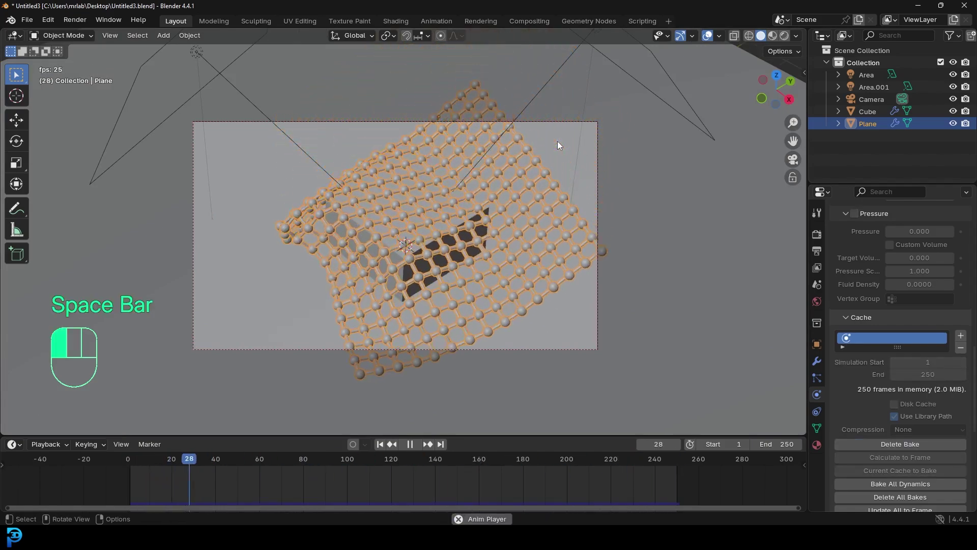
pyautogui.hotkey('alt', 'a')
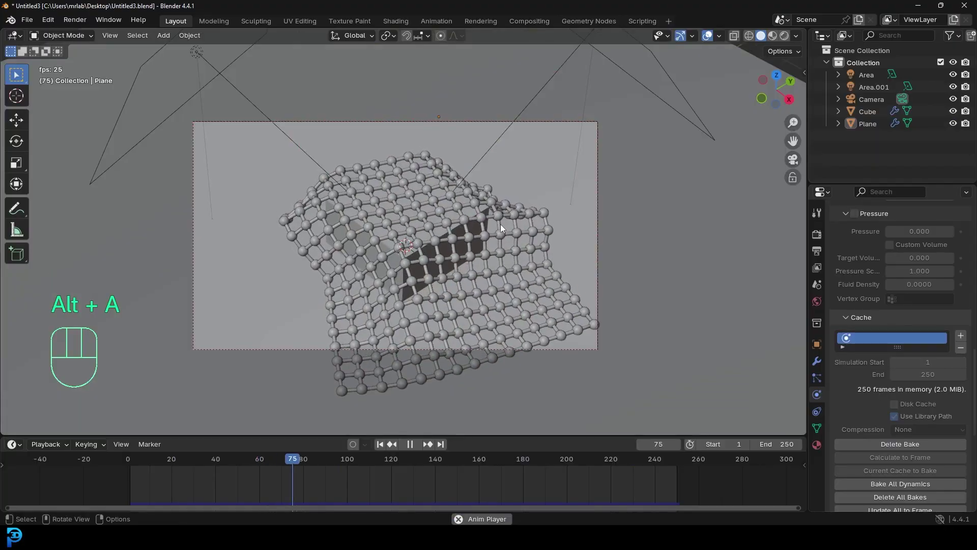
pyautogui.press('space')
pyautogui.press('z')
pyautogui.click(503, 154)
pyautogui.scroll(1, 506, 164)
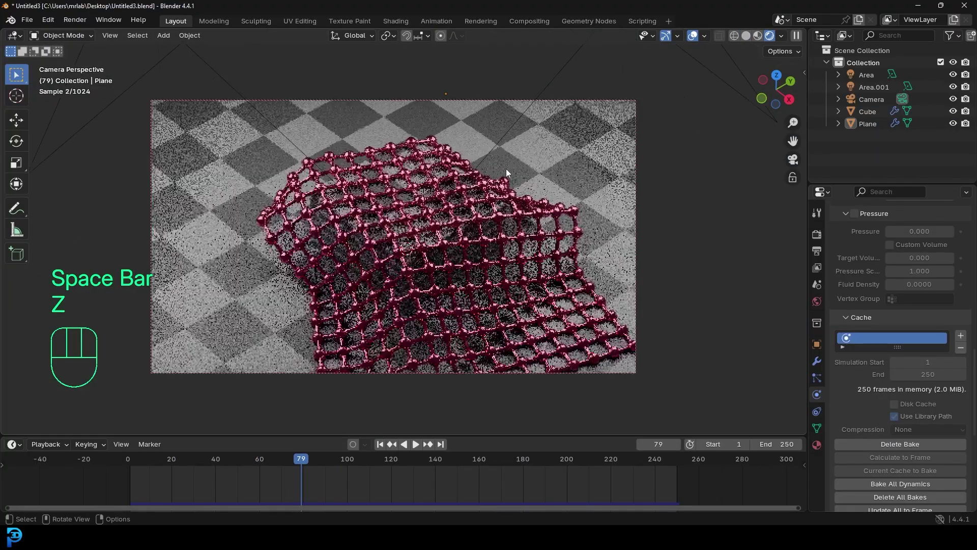
# Return to solid shading and save the blend file
pyautogui.press('z')
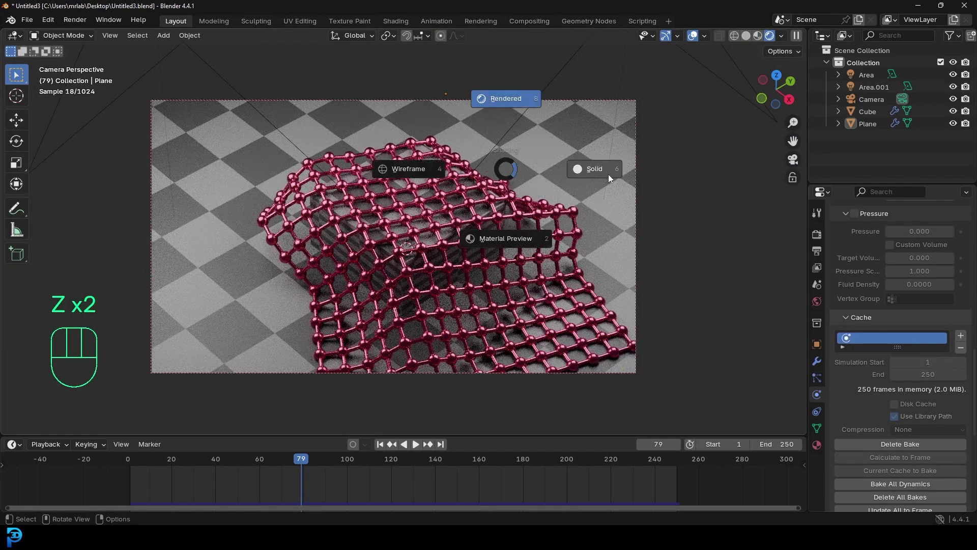
pyautogui.click(608, 174)
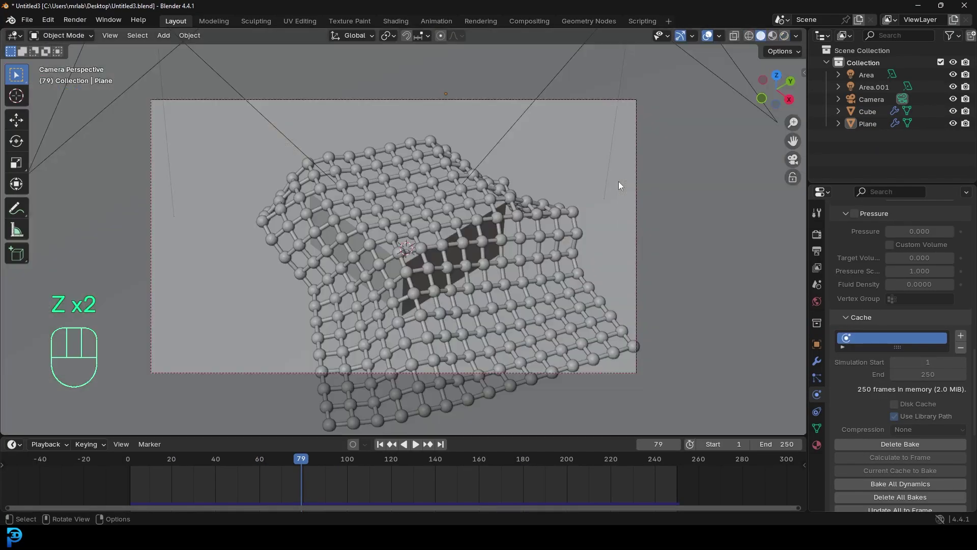
pyautogui.hotkey('ctrl', 's')
pyautogui.hotkey('ctrl', 's')
# Render frame 79 as a still image, inspect it, and close the render window
pyautogui.click(76, 20)
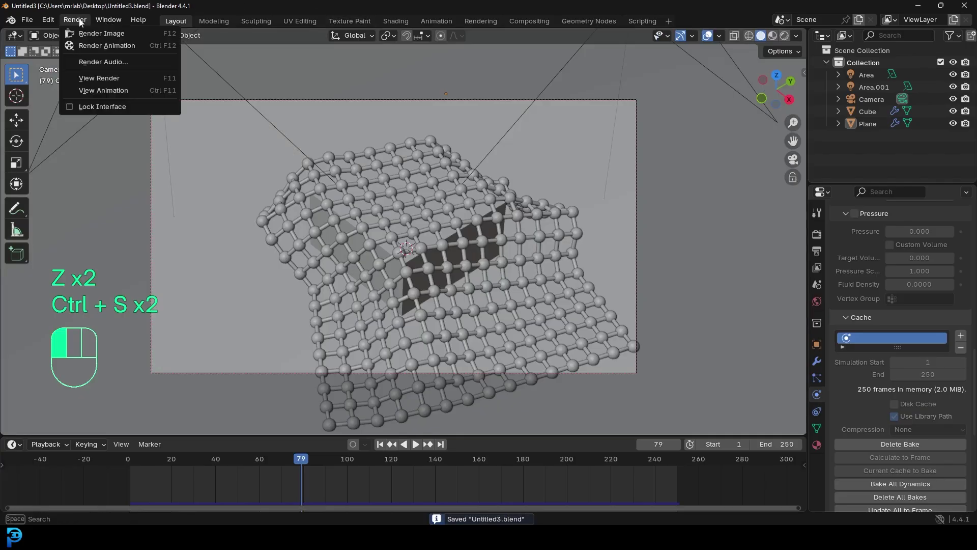
pyautogui.click(102, 33)
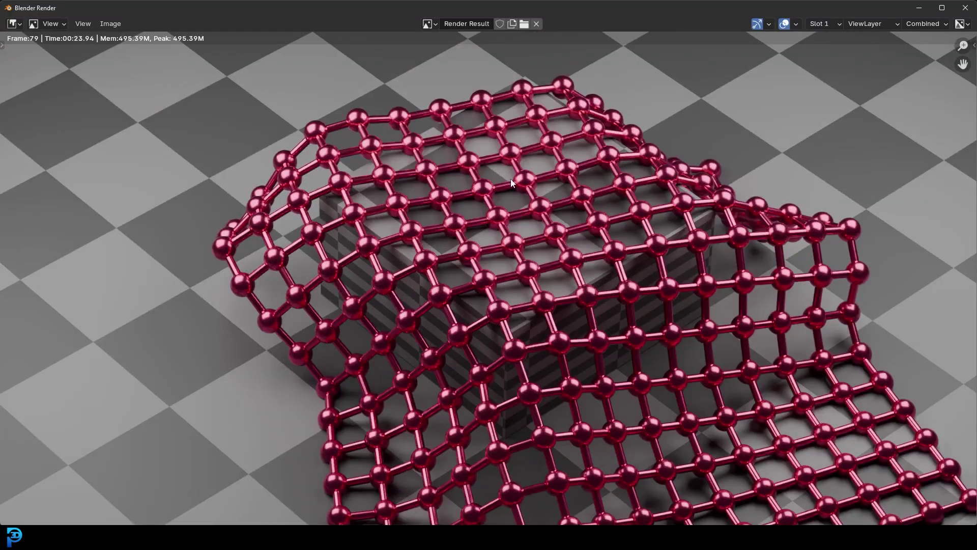
pyautogui.scroll(-2, 511, 179)
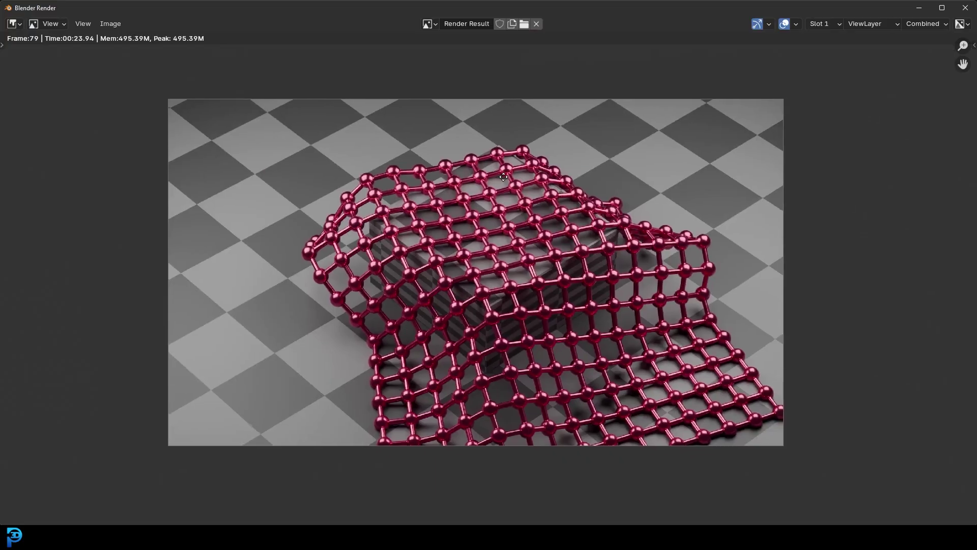
pyautogui.scroll(1, 478, 294)
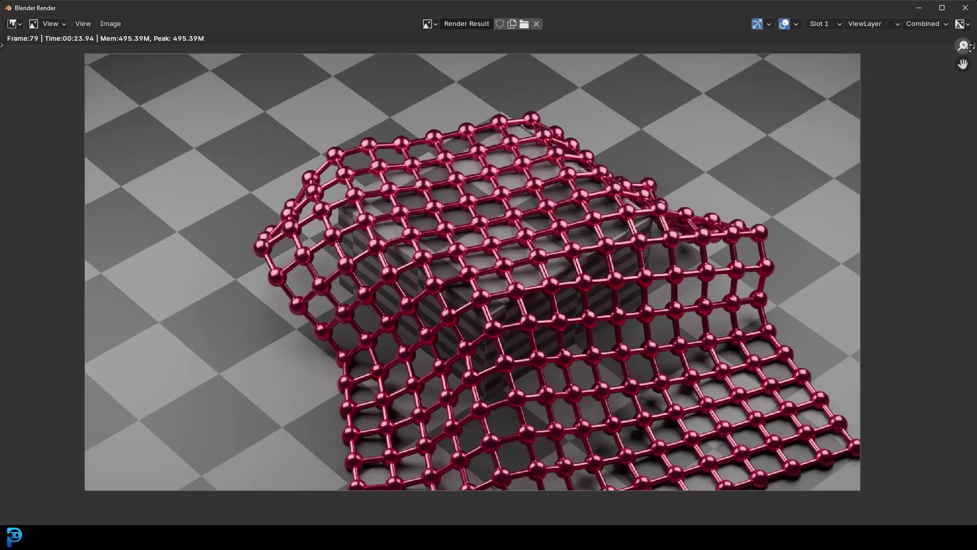
pyautogui.click(965, 8)
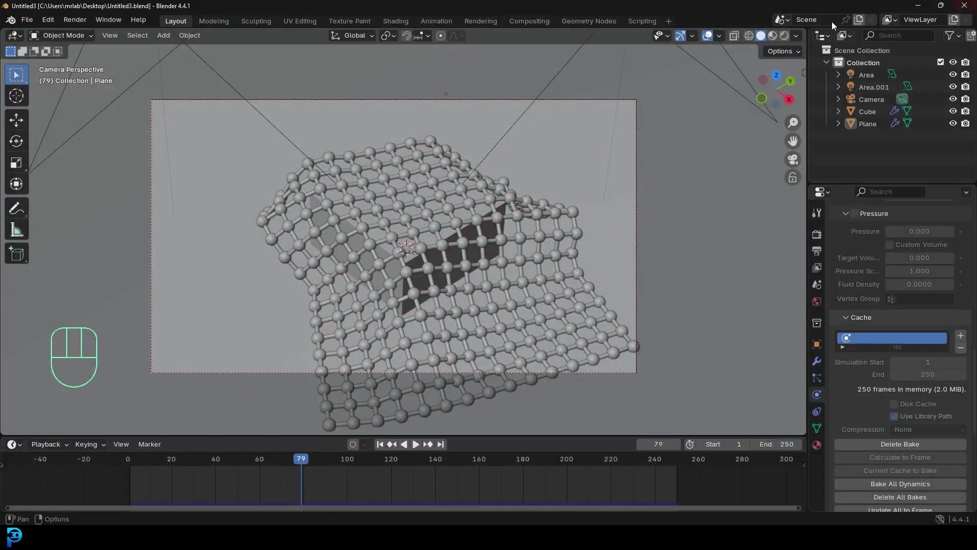
# Set the render output folder to the Desktop
pyautogui.click(817, 252)
pyautogui.click(960, 342)
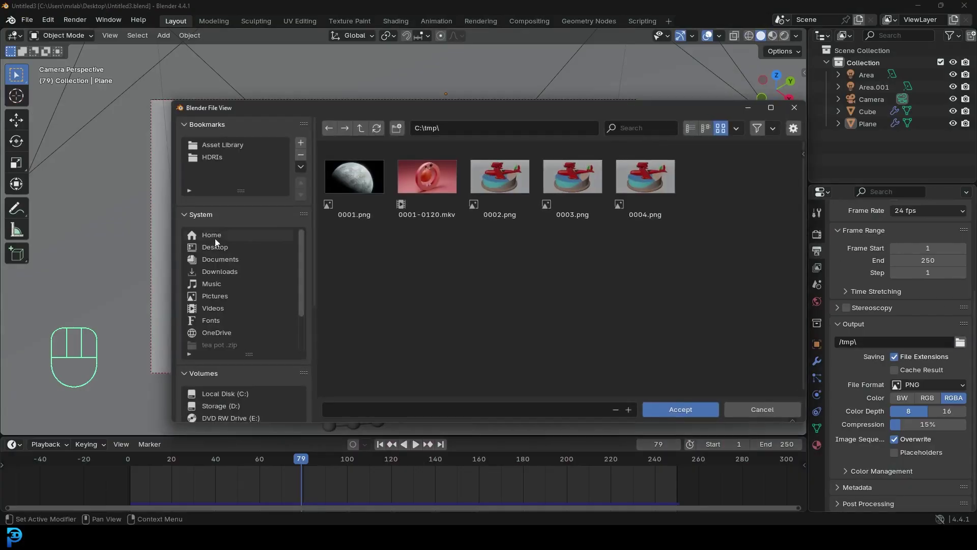
pyautogui.click(215, 247)
pyautogui.click(664, 410)
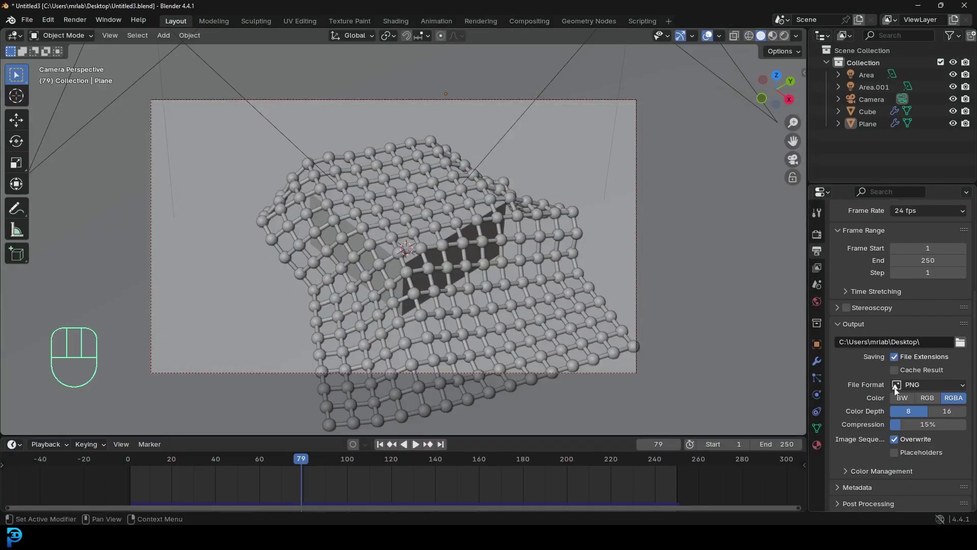
# Set the output file format to FFmpeg Video with an MPEG-4 container
pyautogui.click(932, 385)
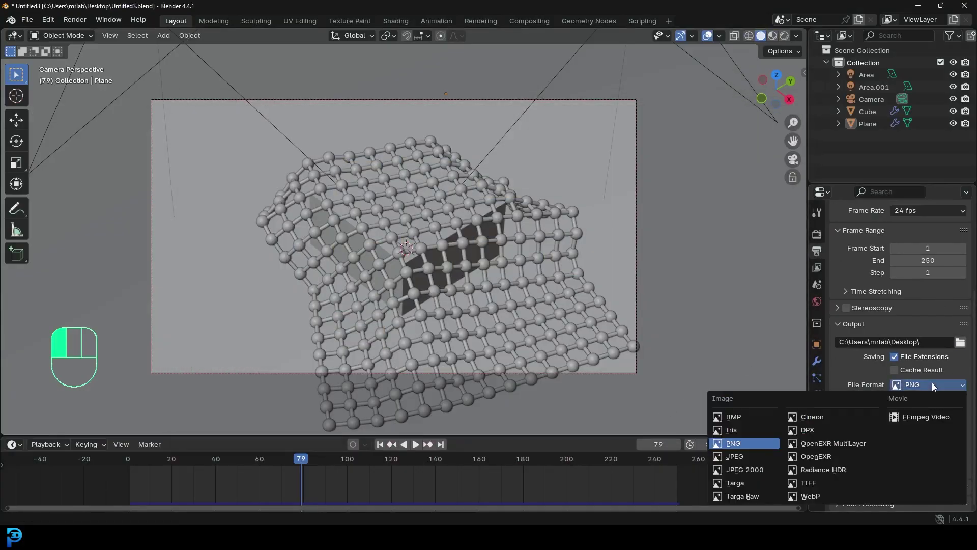
pyautogui.click(924, 417)
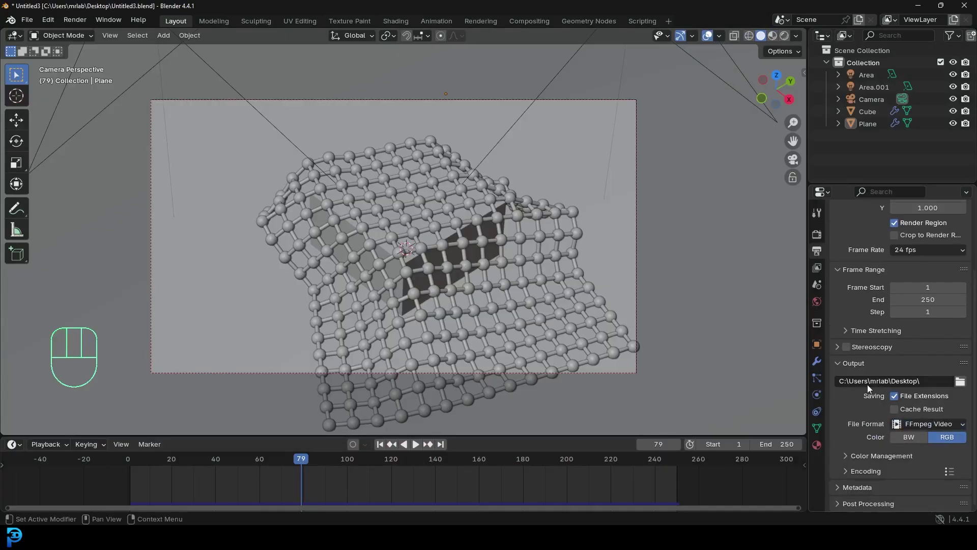
pyautogui.click(856, 471)
pyautogui.scroll(-2, 876, 468)
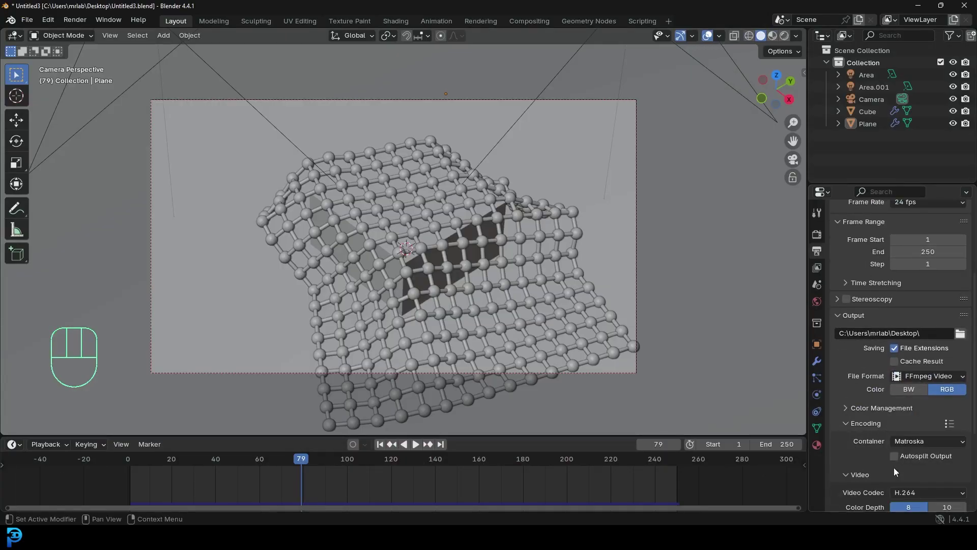
pyautogui.click(916, 441)
pyautogui.click(908, 303)
pyautogui.click(75, 19)
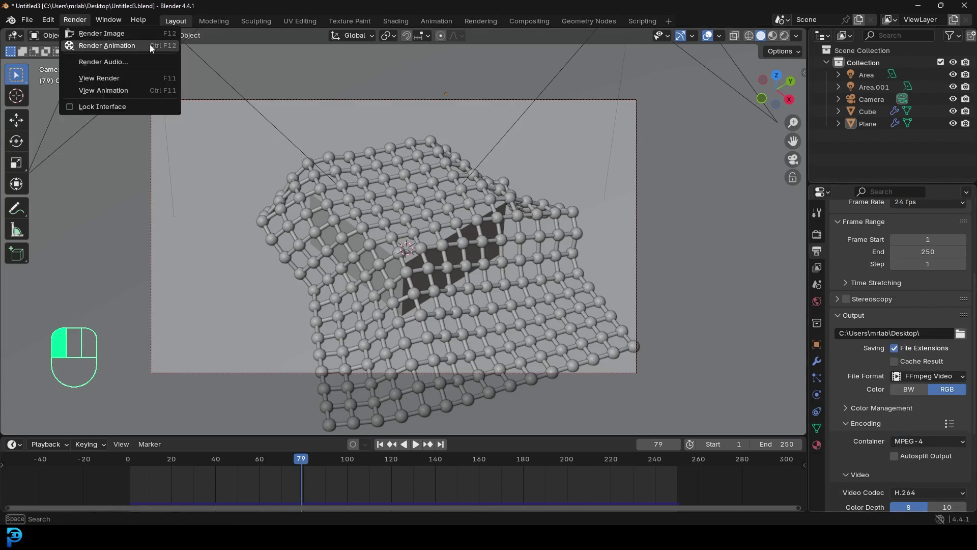
pyautogui.click(180, 50)
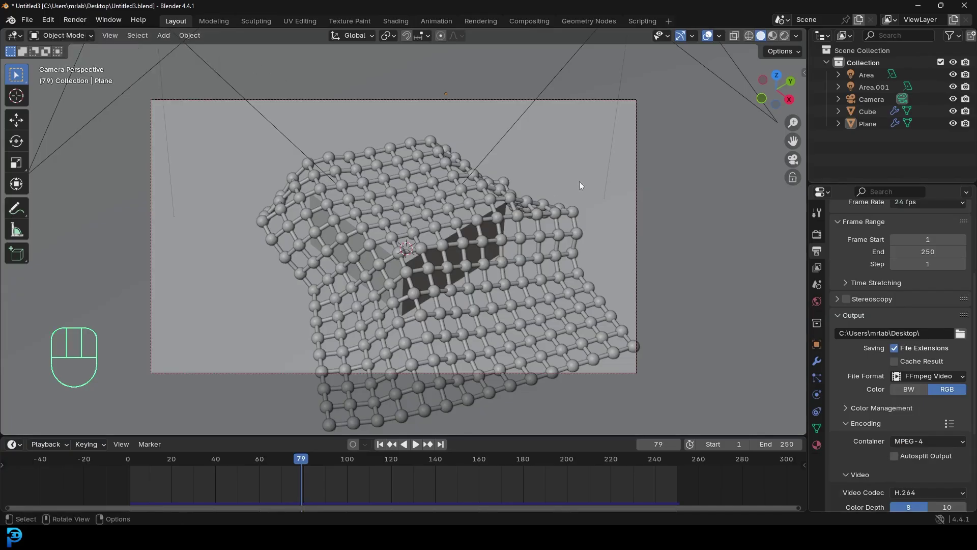